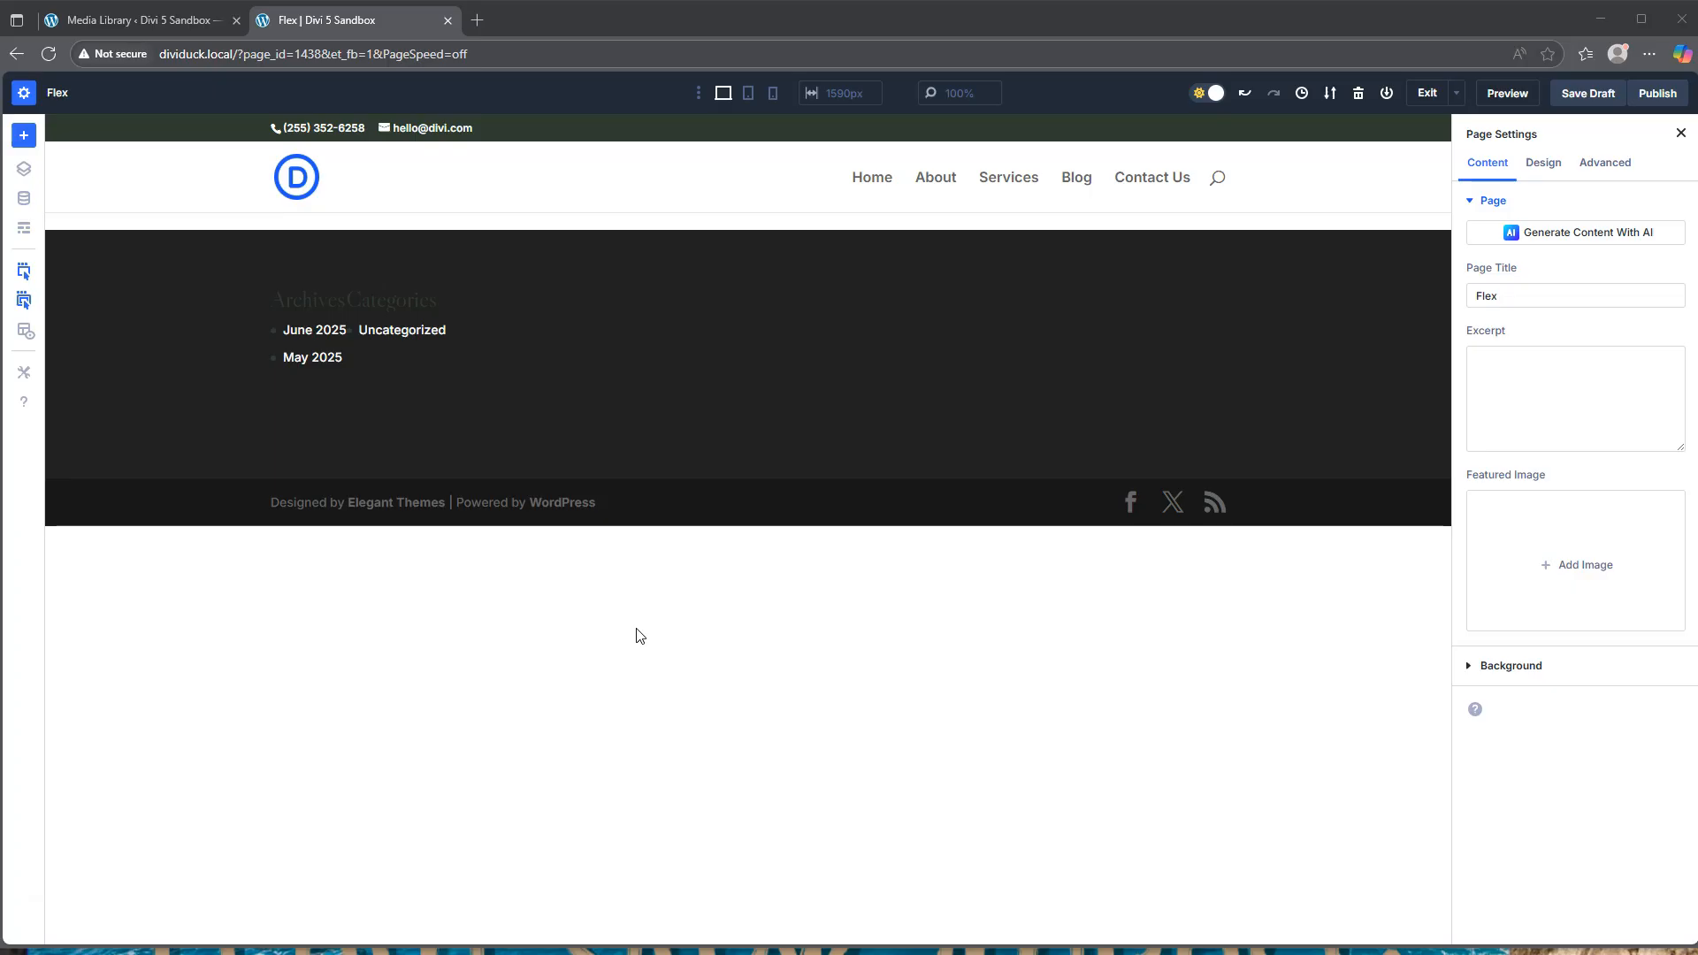
Step: Insert a single-column section on the empty page and add an Image module to it
left_click(646, 633)
mouse_move(748, 220)
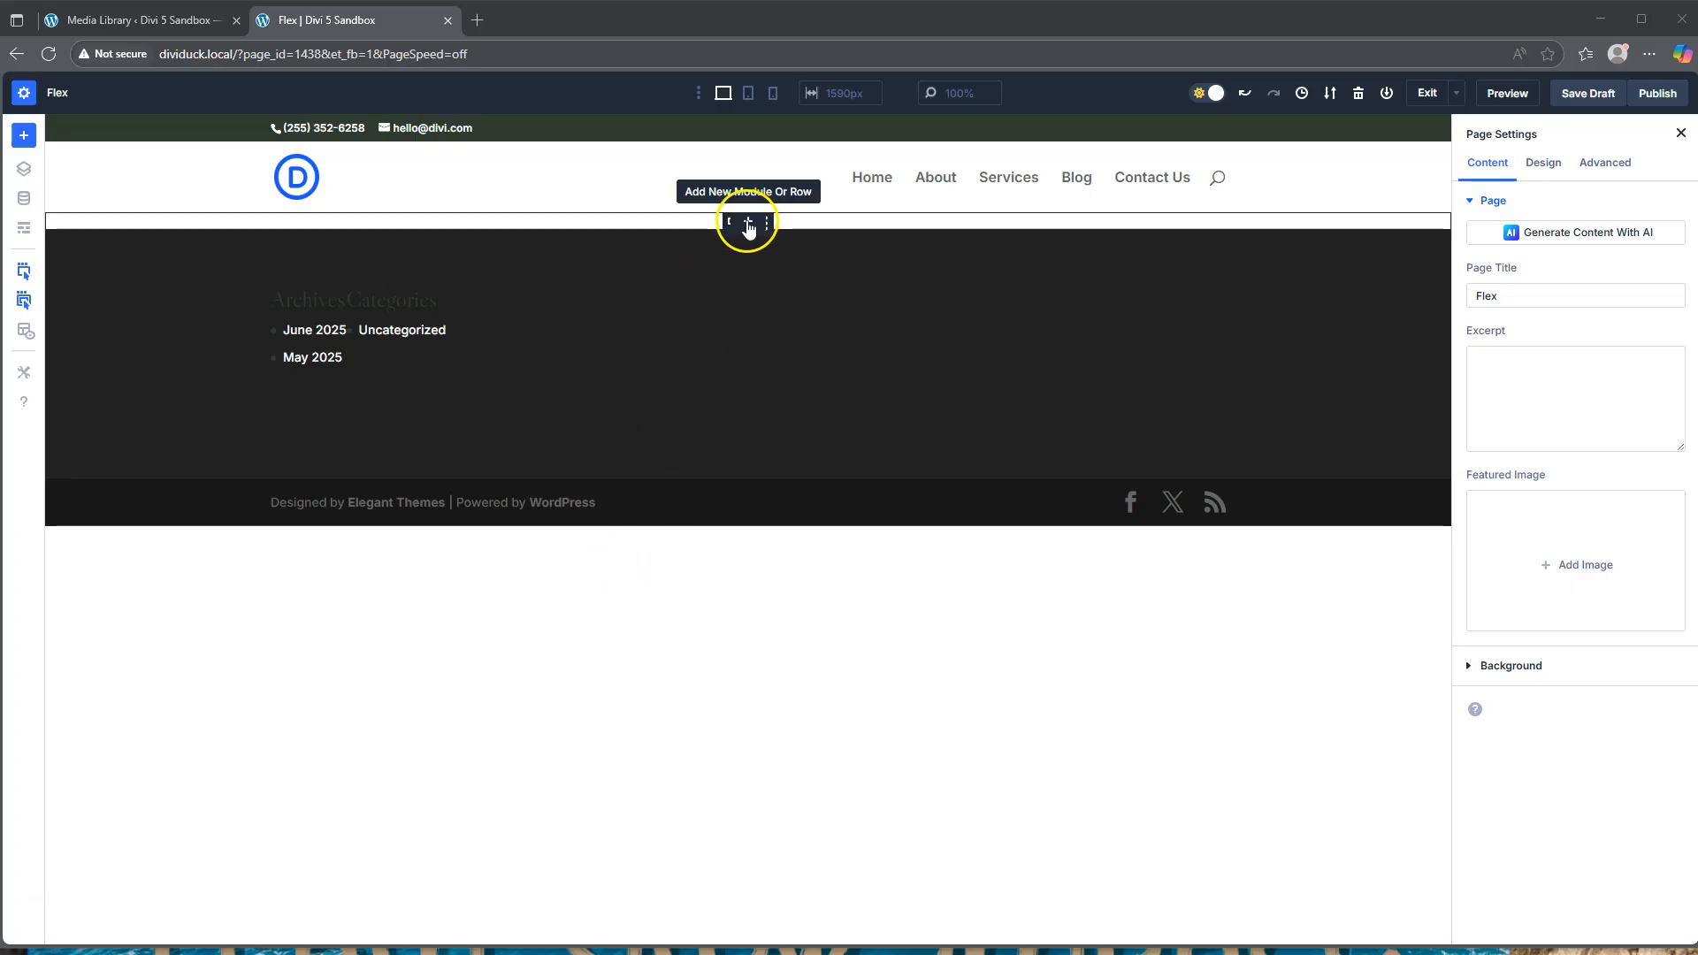
left_click(749, 223)
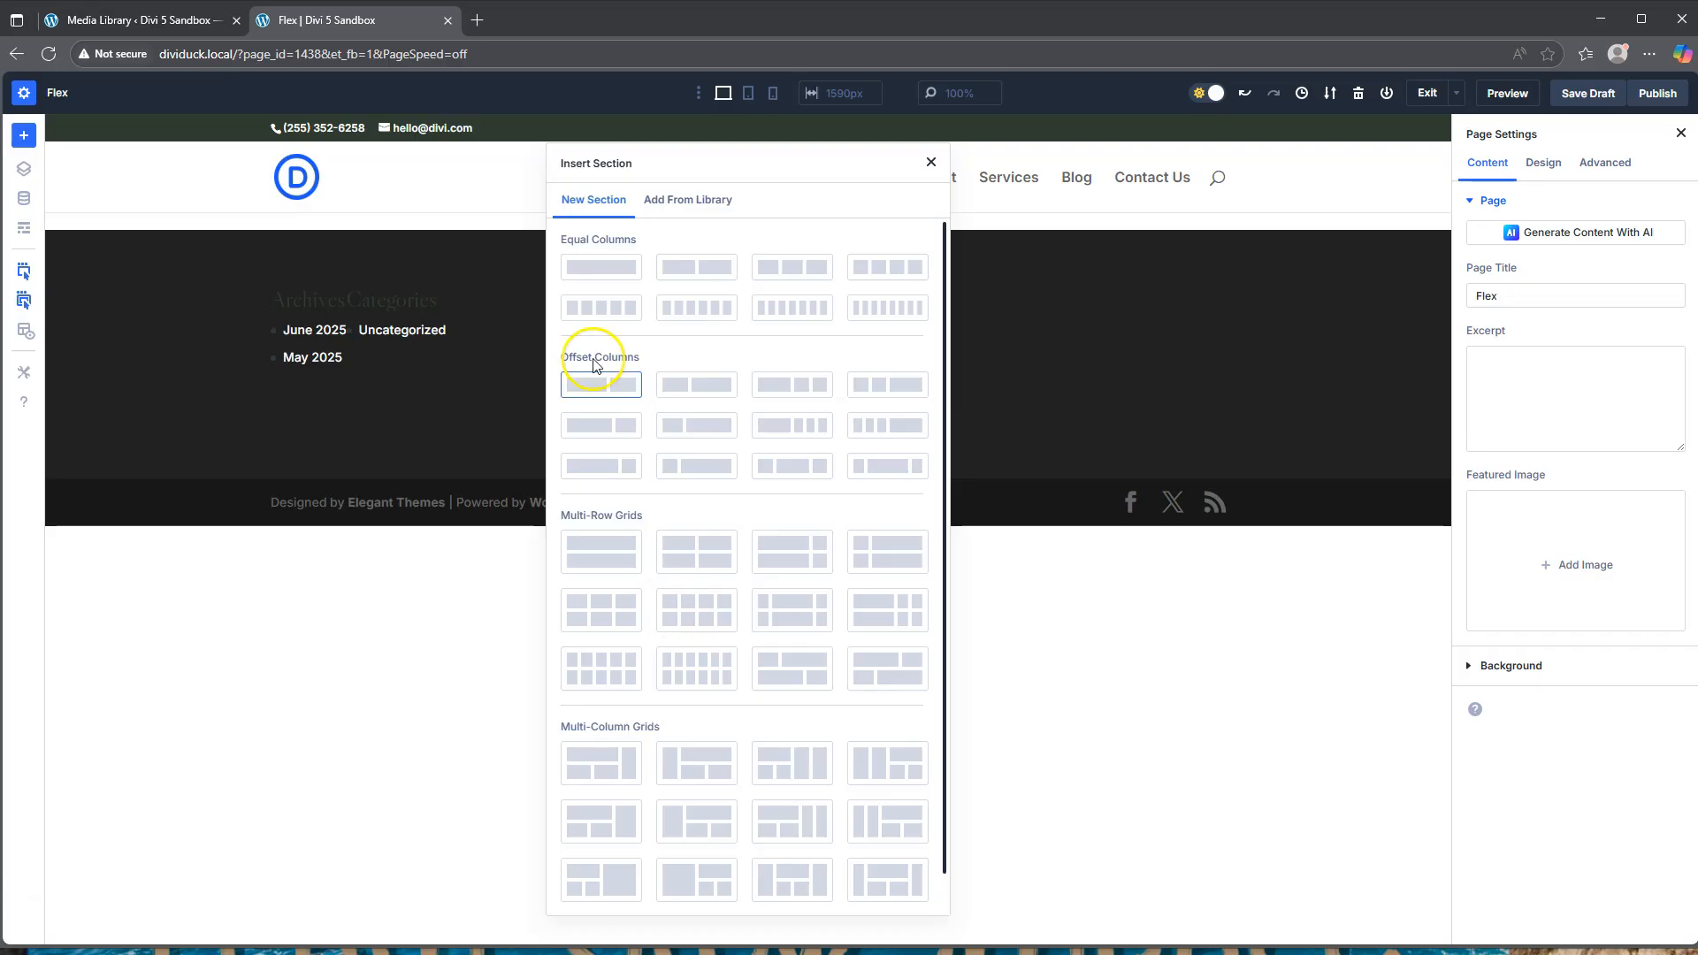
left_click(594, 279)
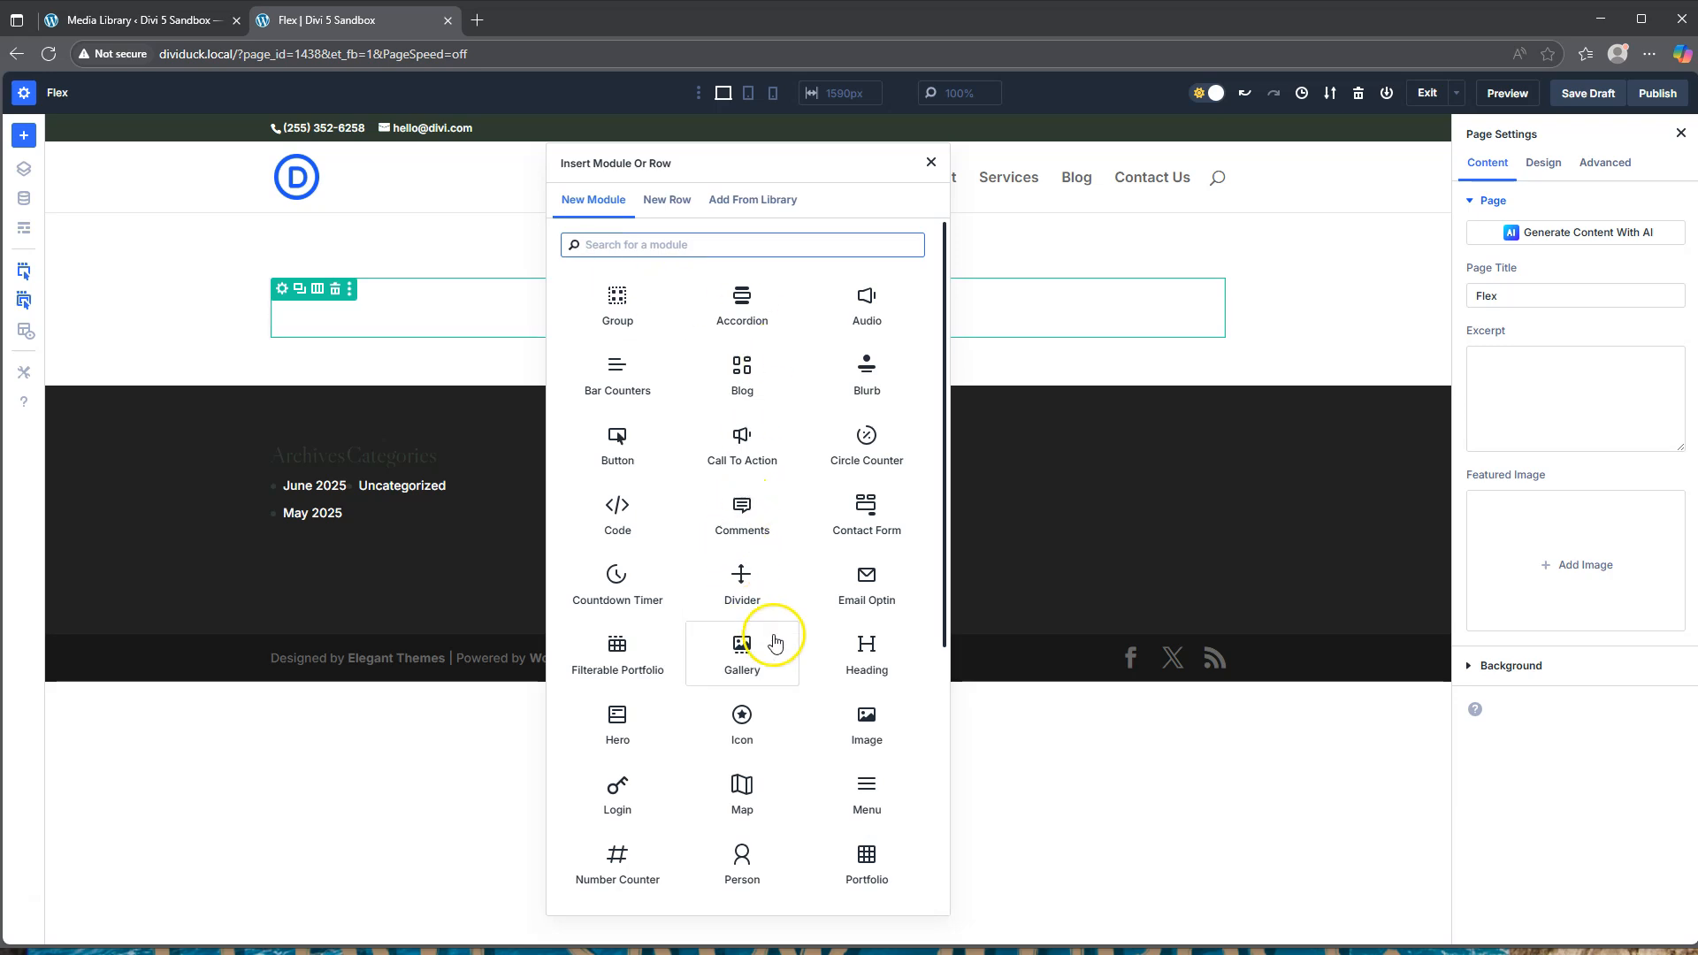
left_click(867, 730)
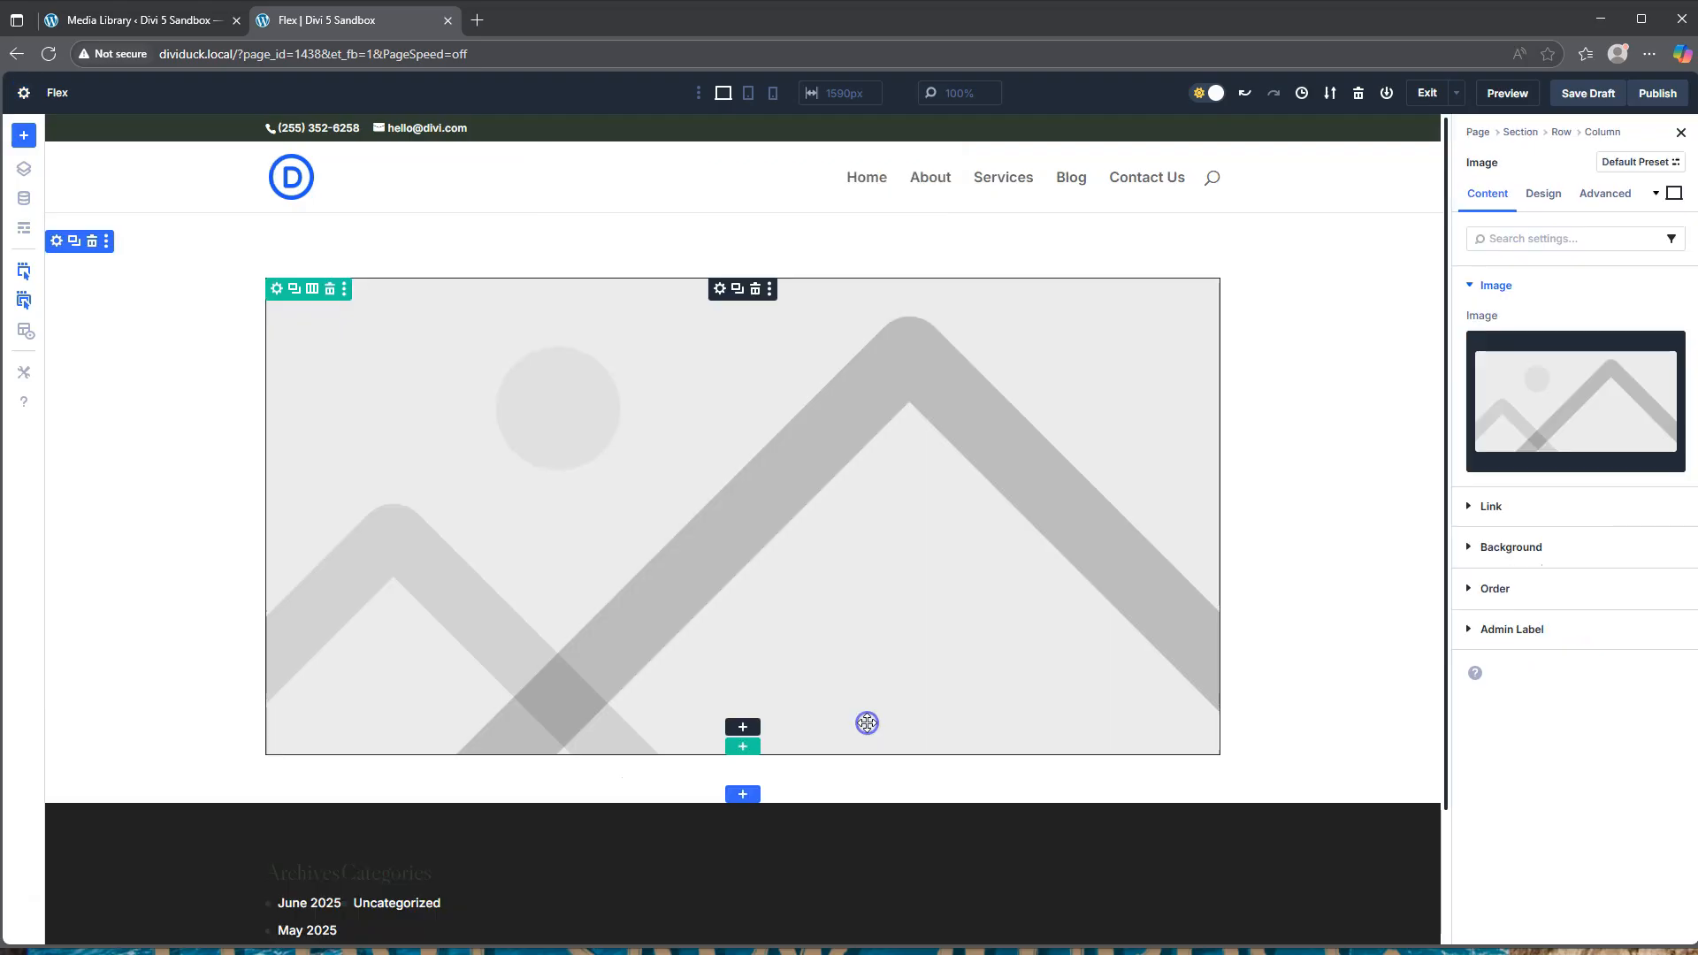
Step: Set the Image module's picture to the red flex row and column diagram from the media library
left_click(1543, 397)
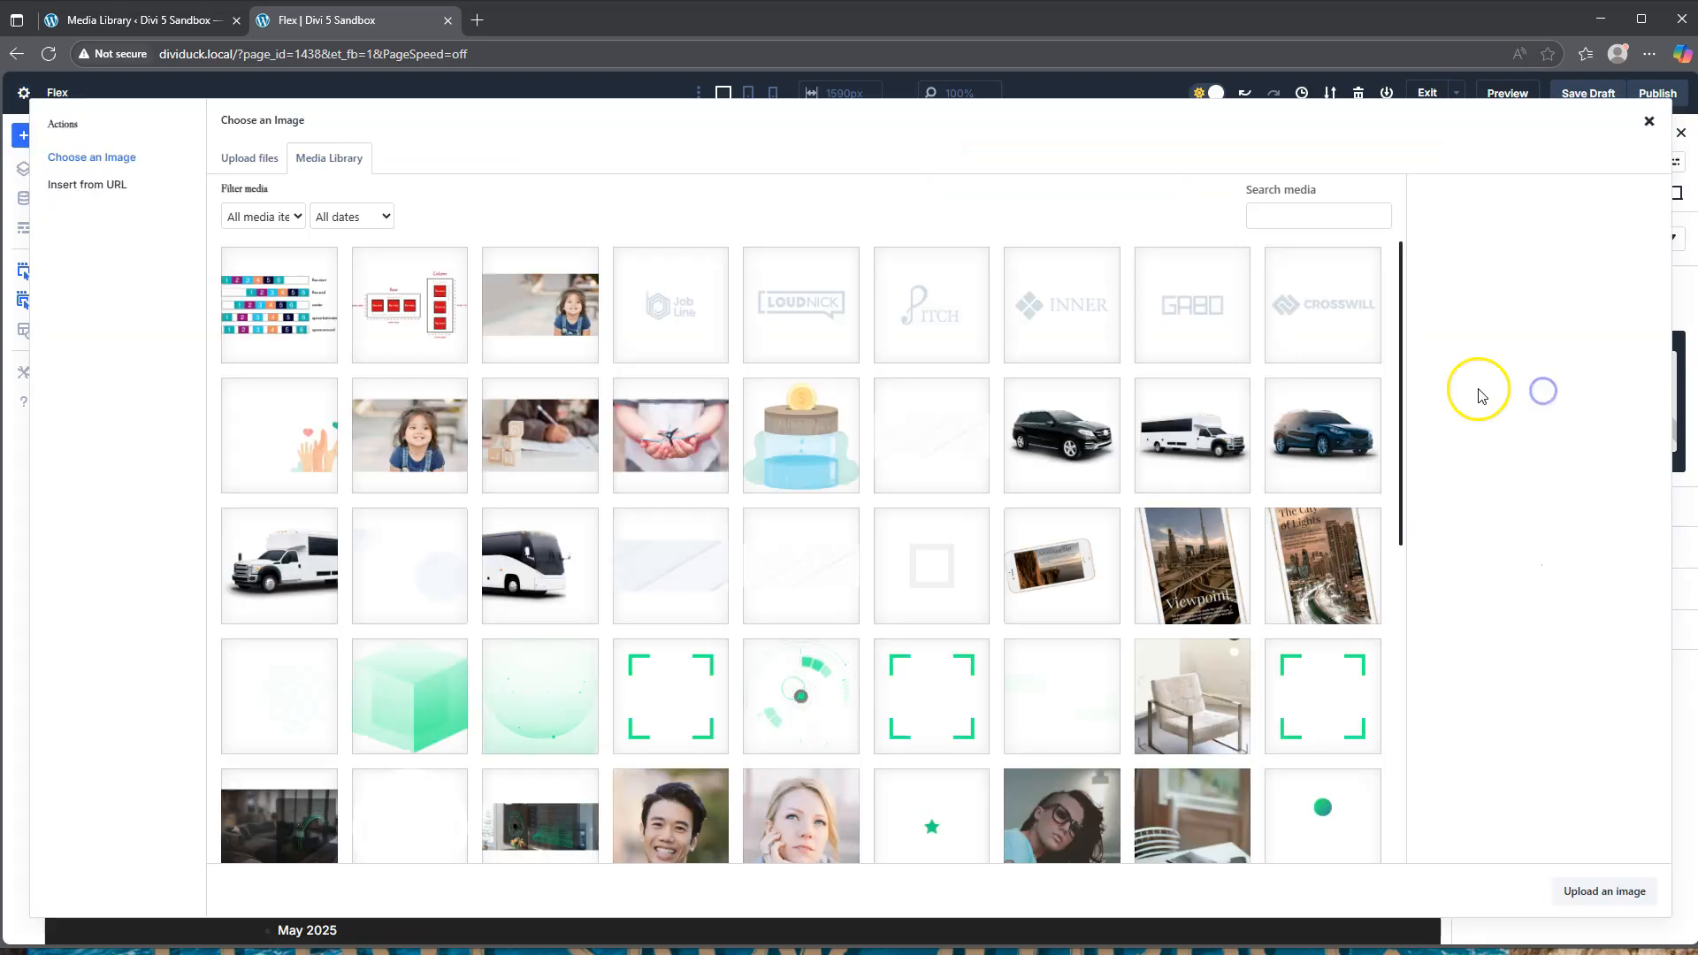
left_click(443, 314)
left_click(1605, 889)
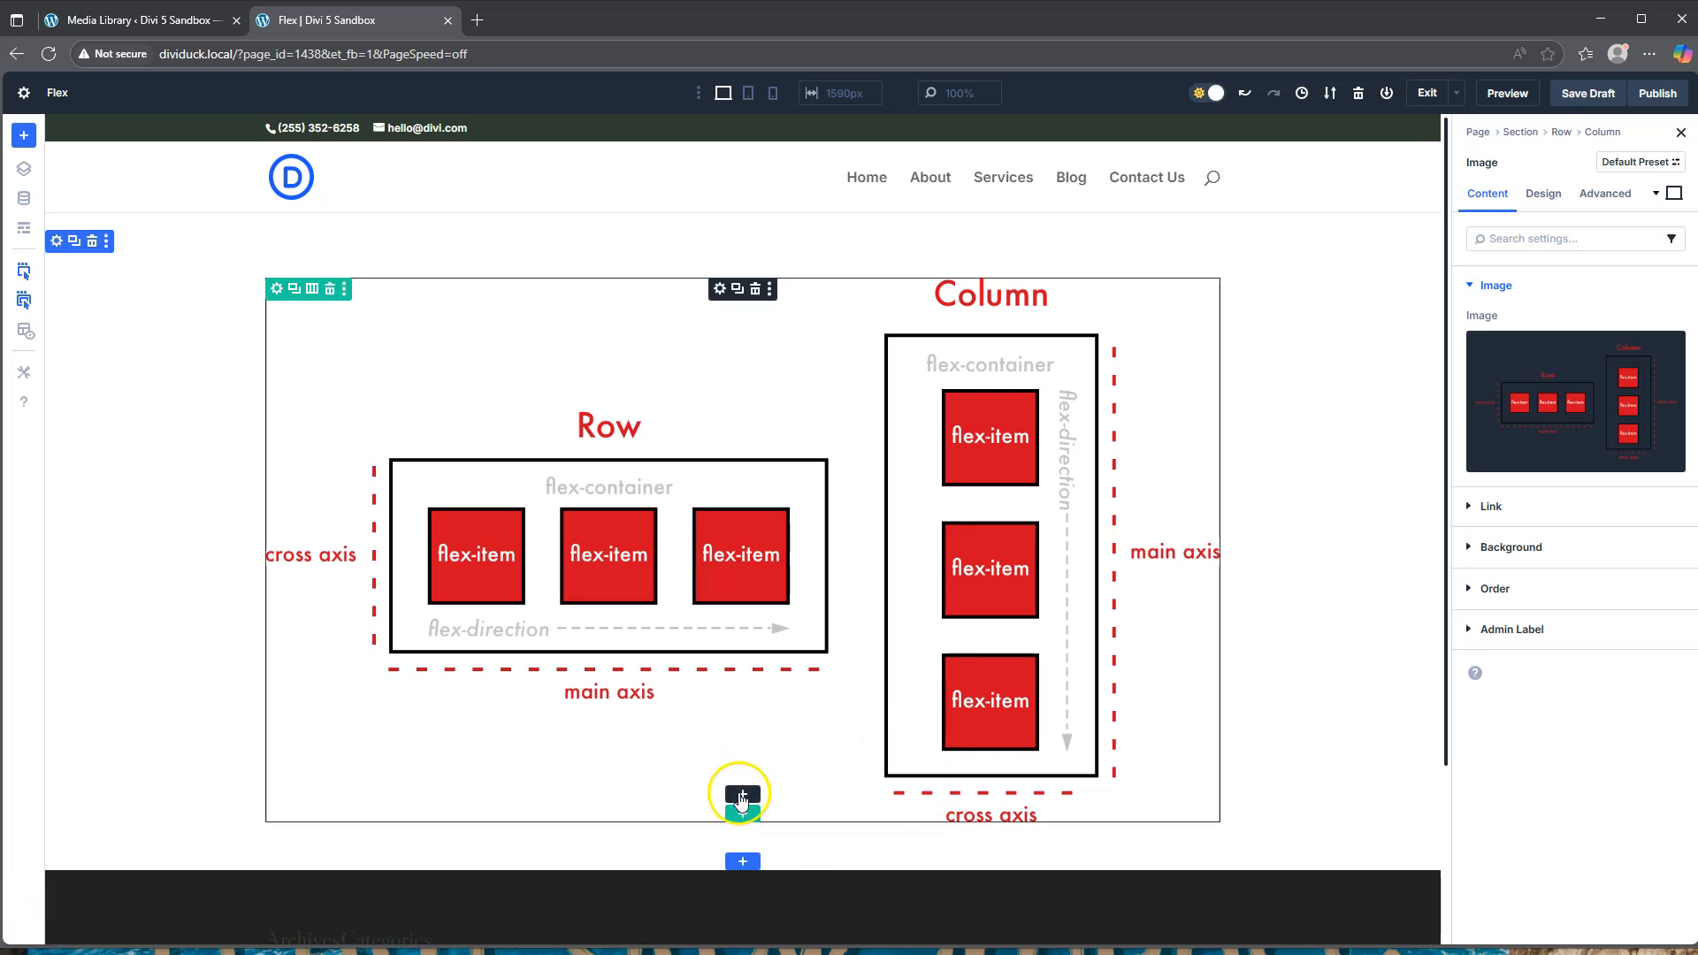
Step: Add a new single-column section below the diagram and insert a Text module in it
left_click(742, 864)
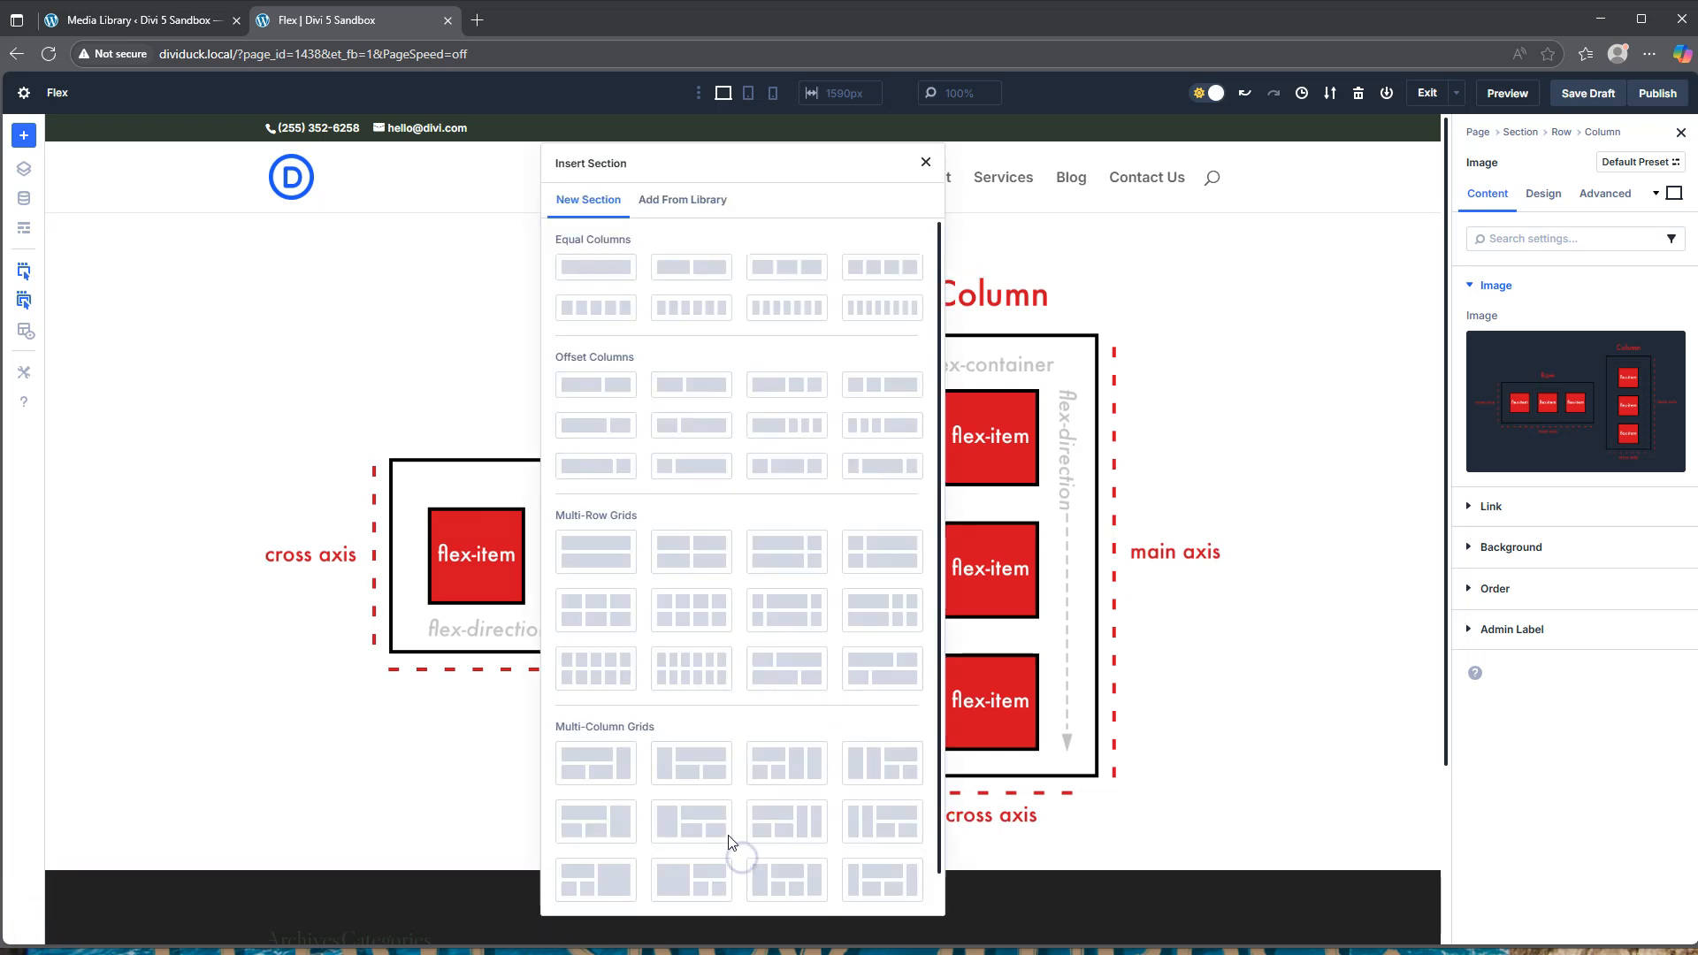
left_click(595, 267)
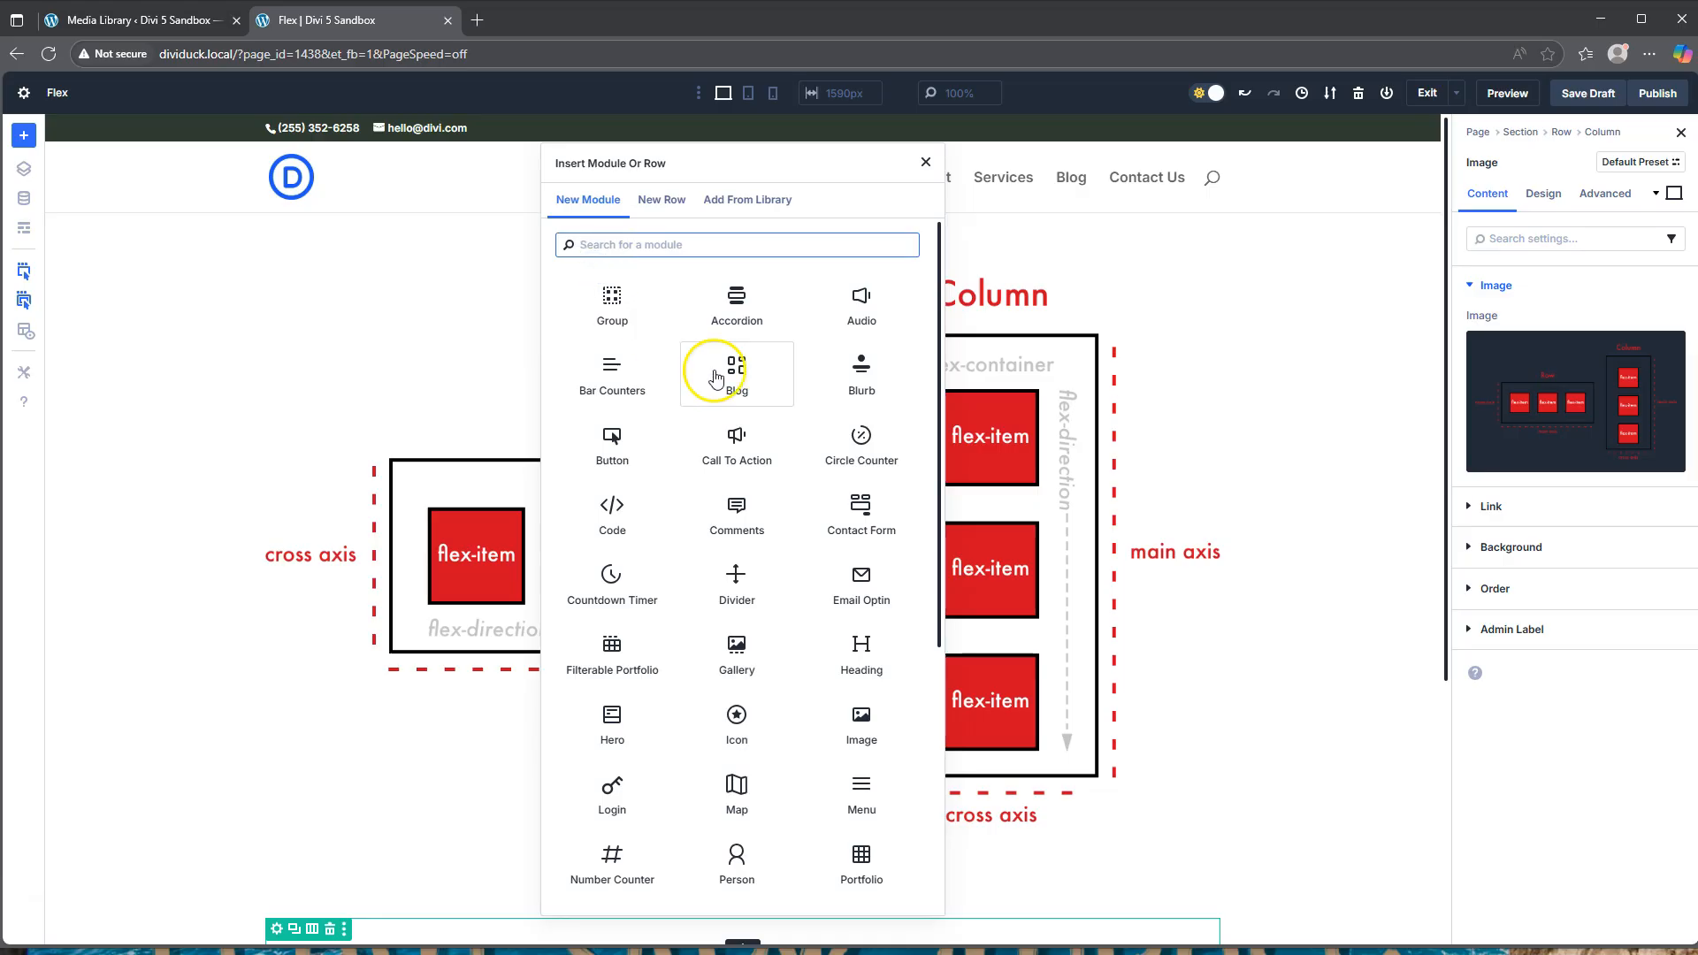
scroll(796, 707, "down", 4)
left_click(864, 798)
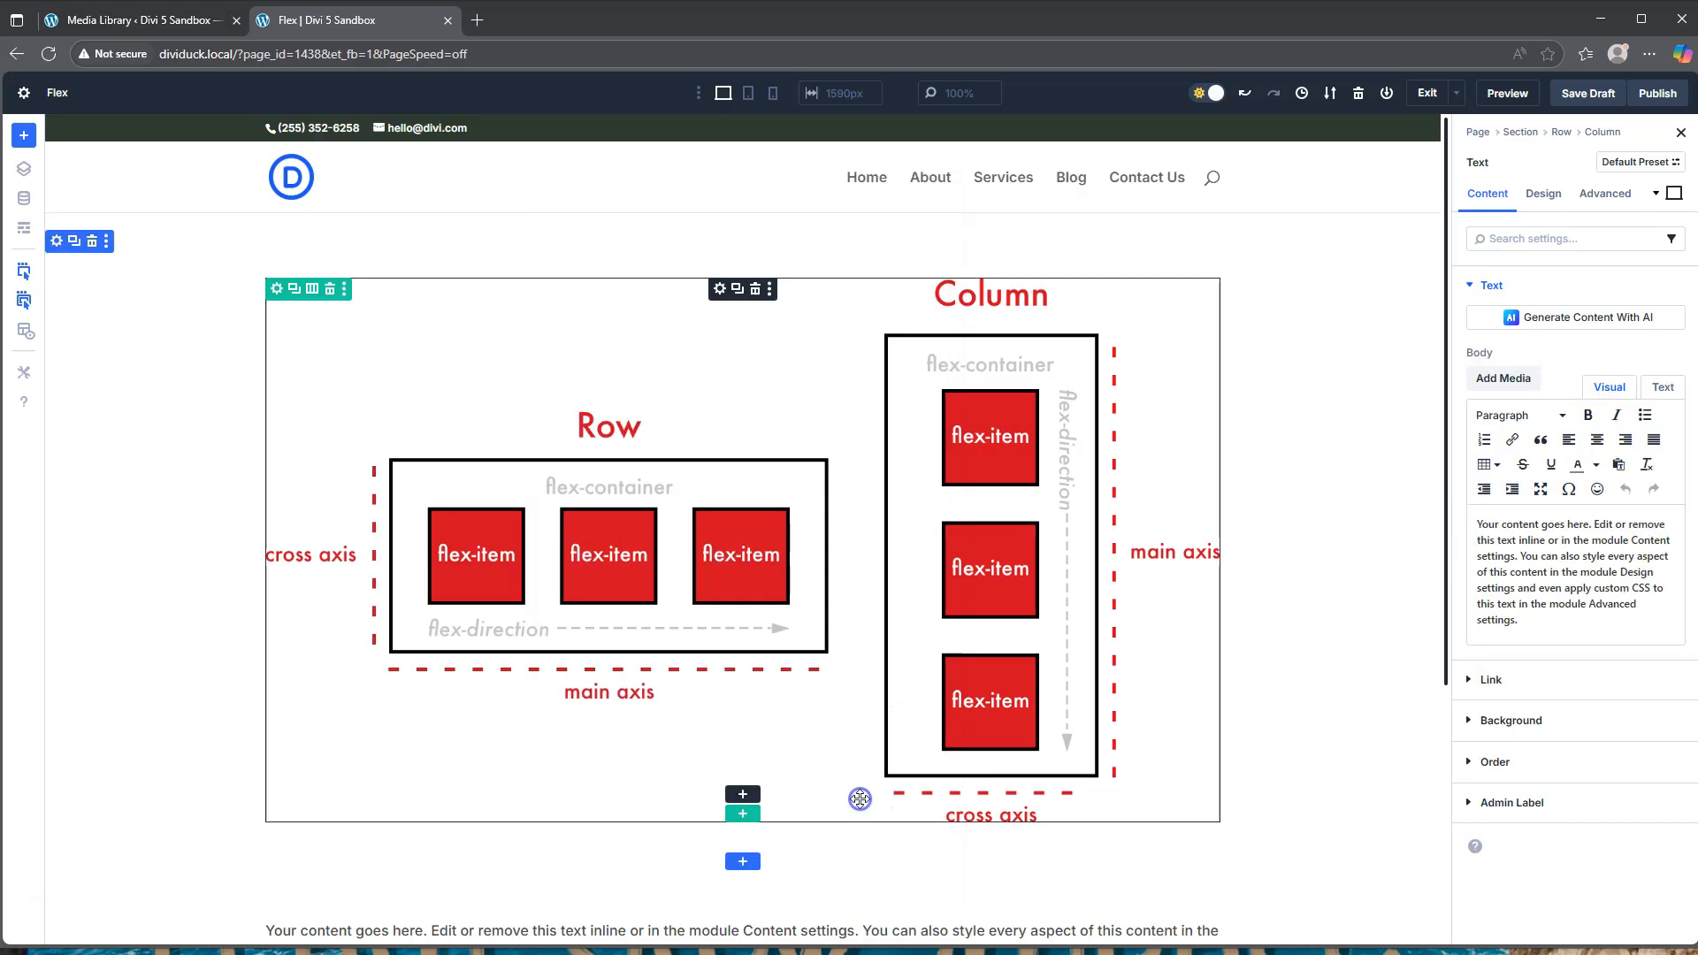
Step: Add a second Text module directly below the first one in the new section's column
scroll(841, 841, "down", 5)
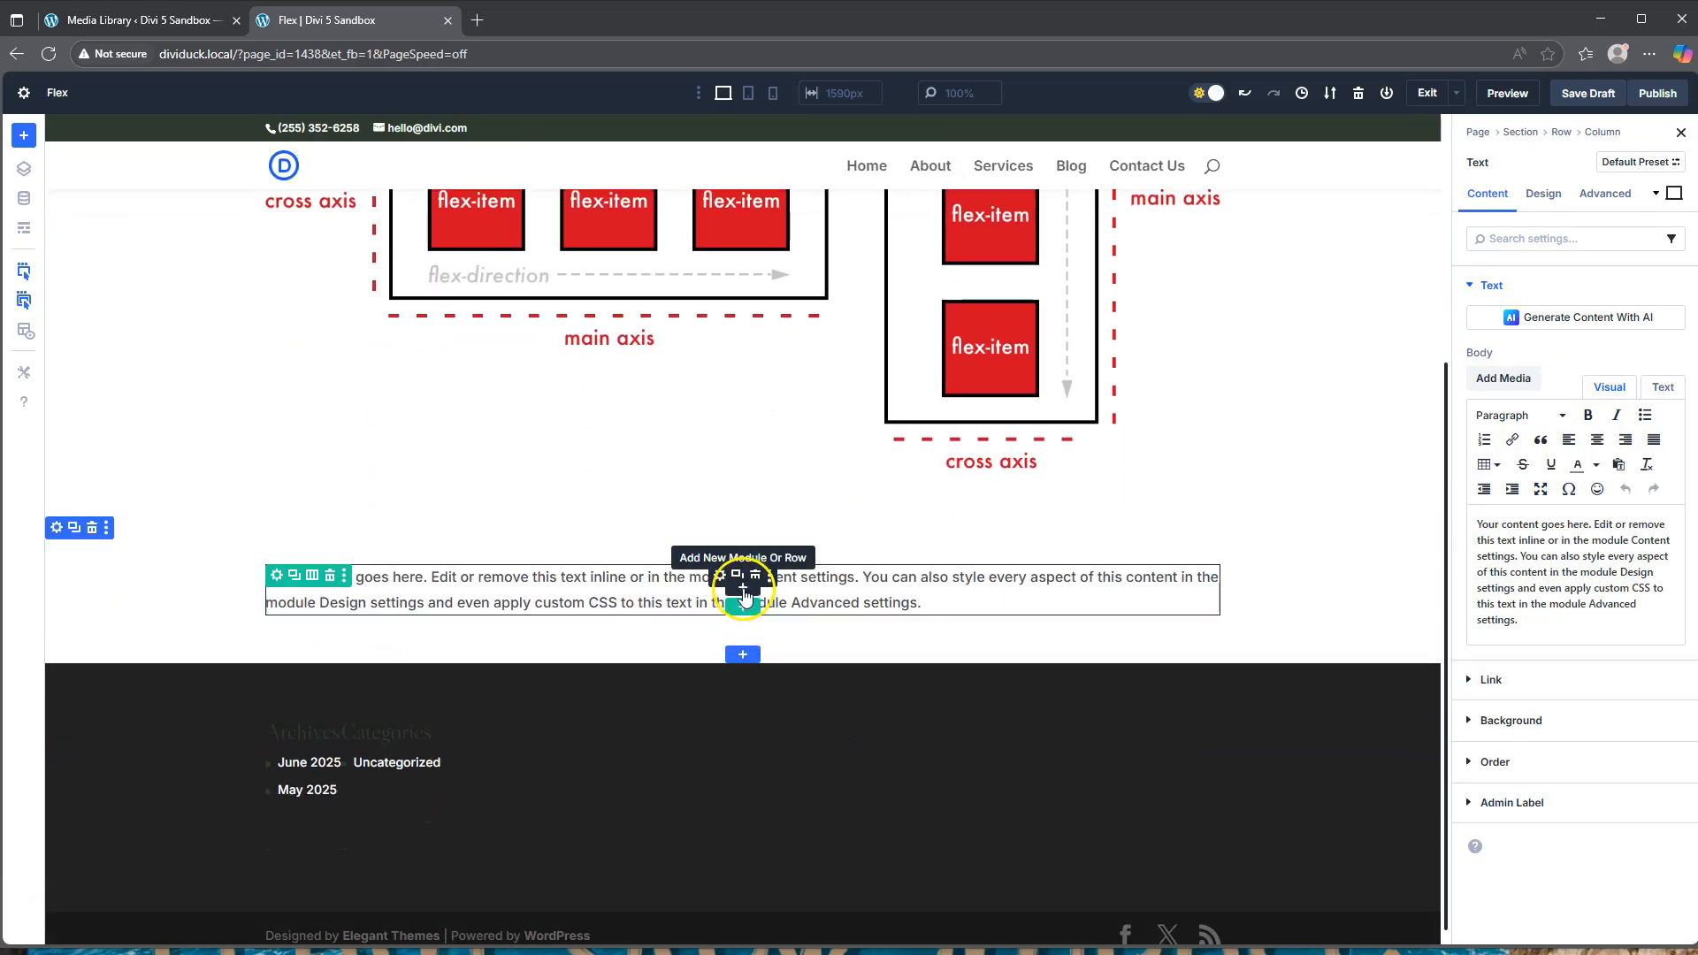
left_click(745, 602)
scroll(682, 636, "down", 5)
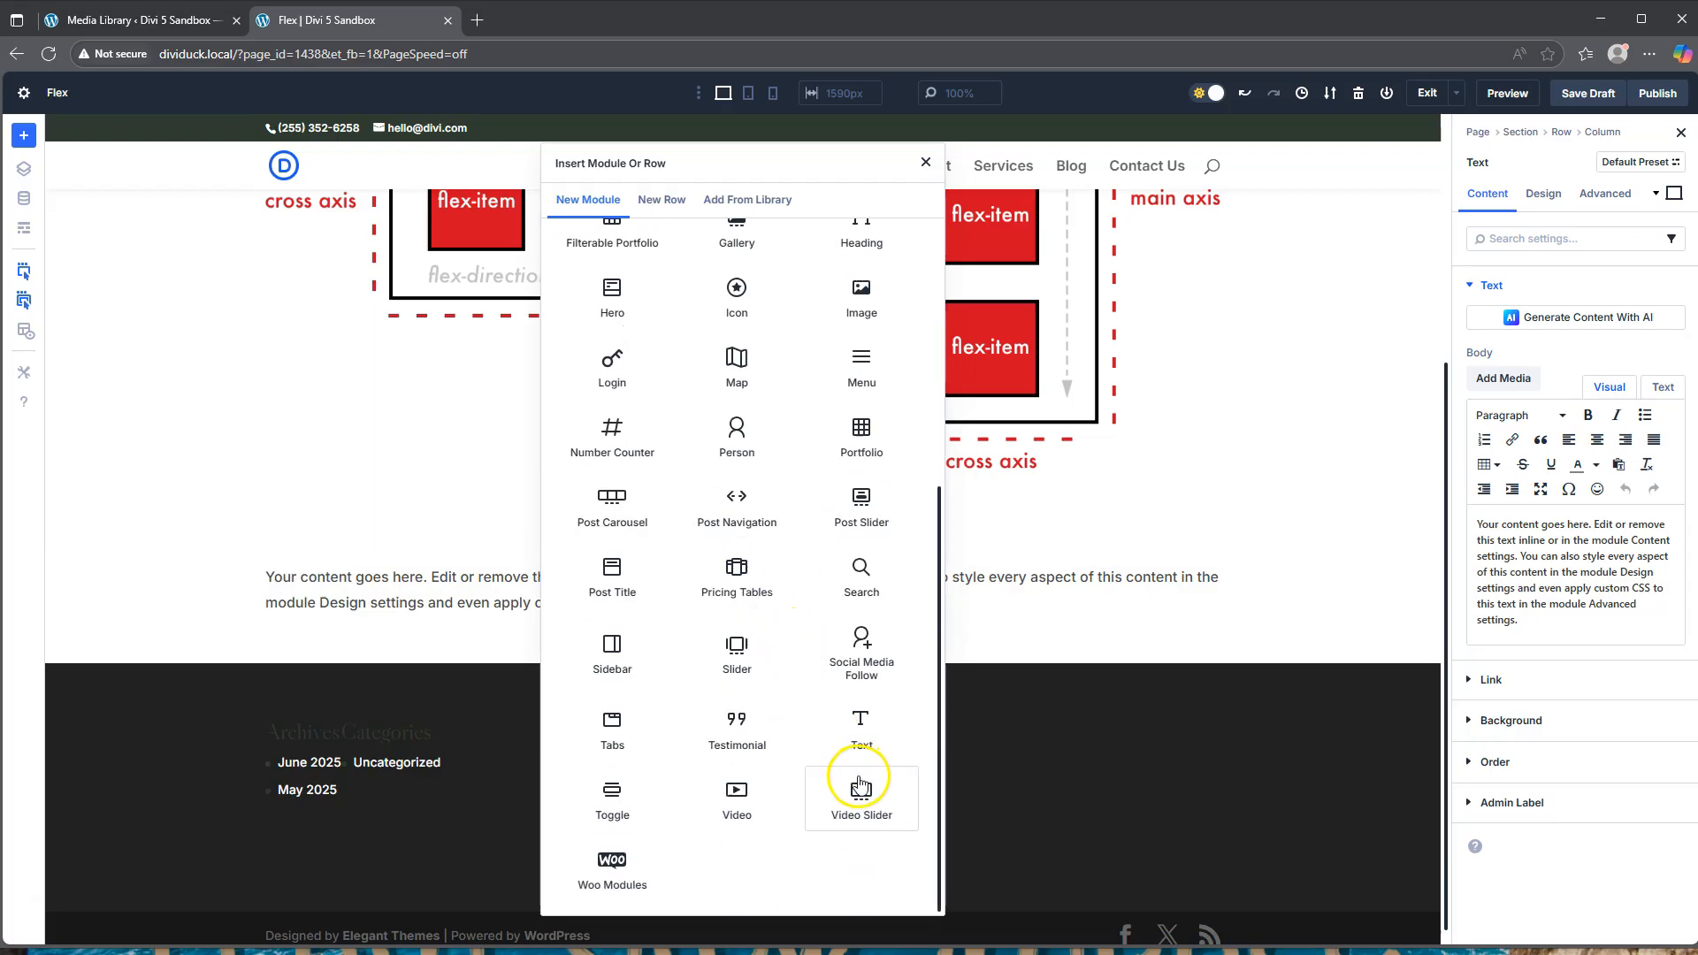
left_click(857, 724)
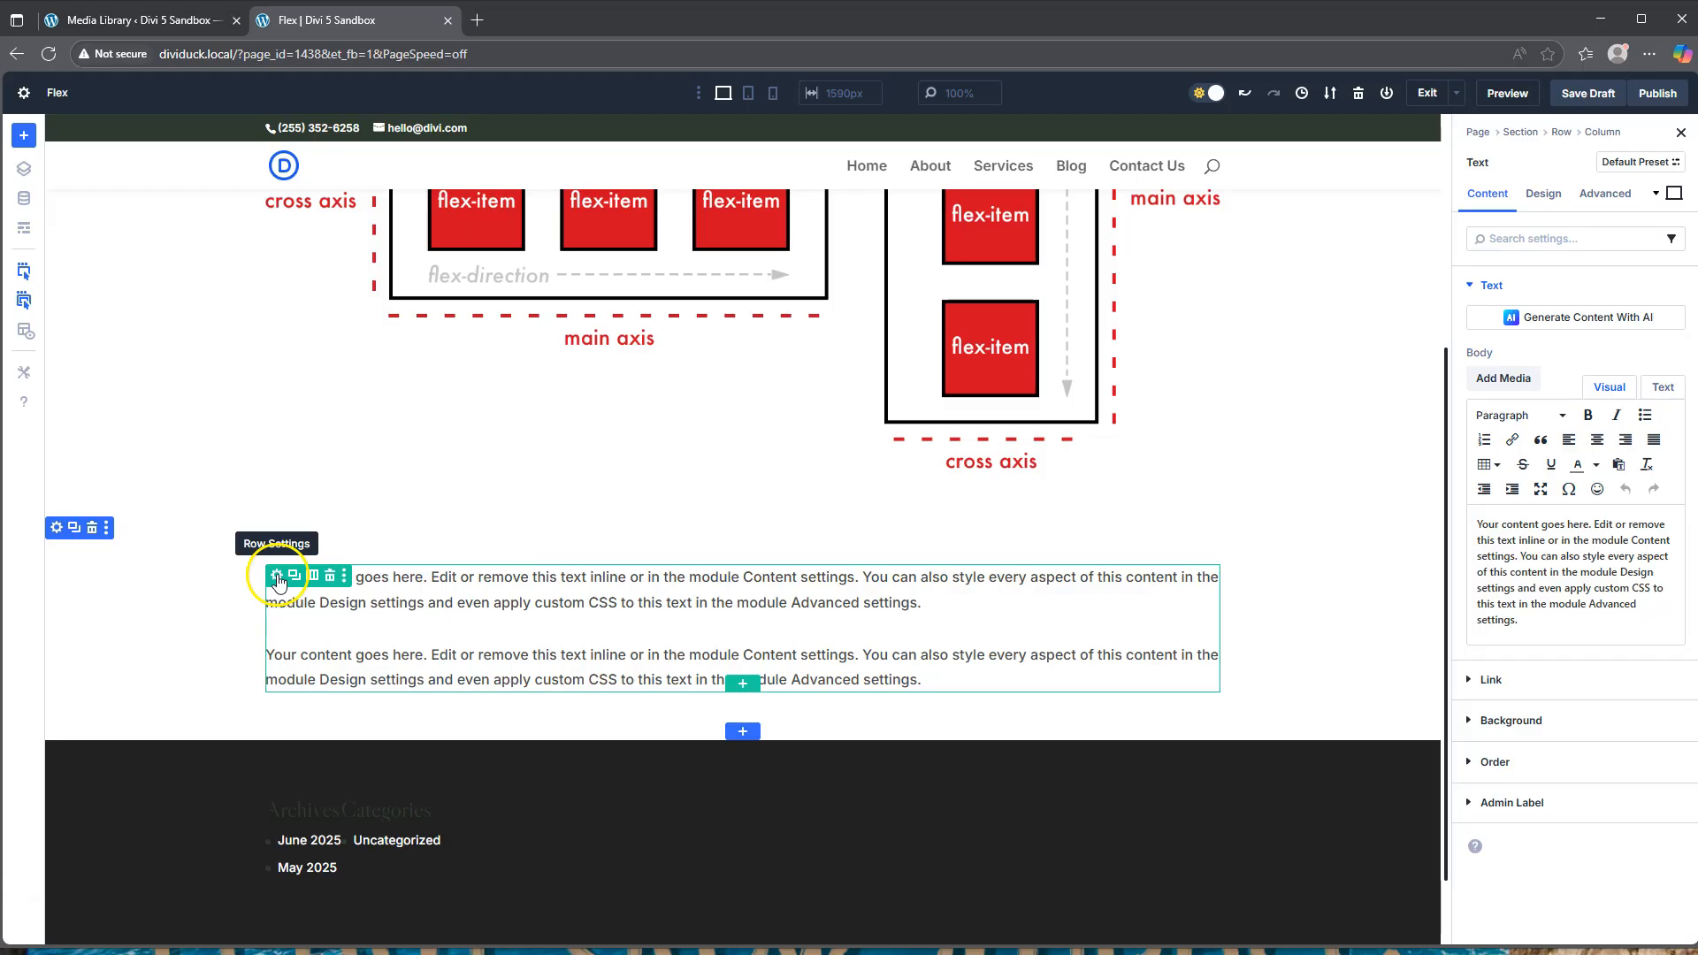
Step: Set the text modules' parent column to a horizontal gap of 10 px and a vertical gap of 50 px
left_click(276, 577)
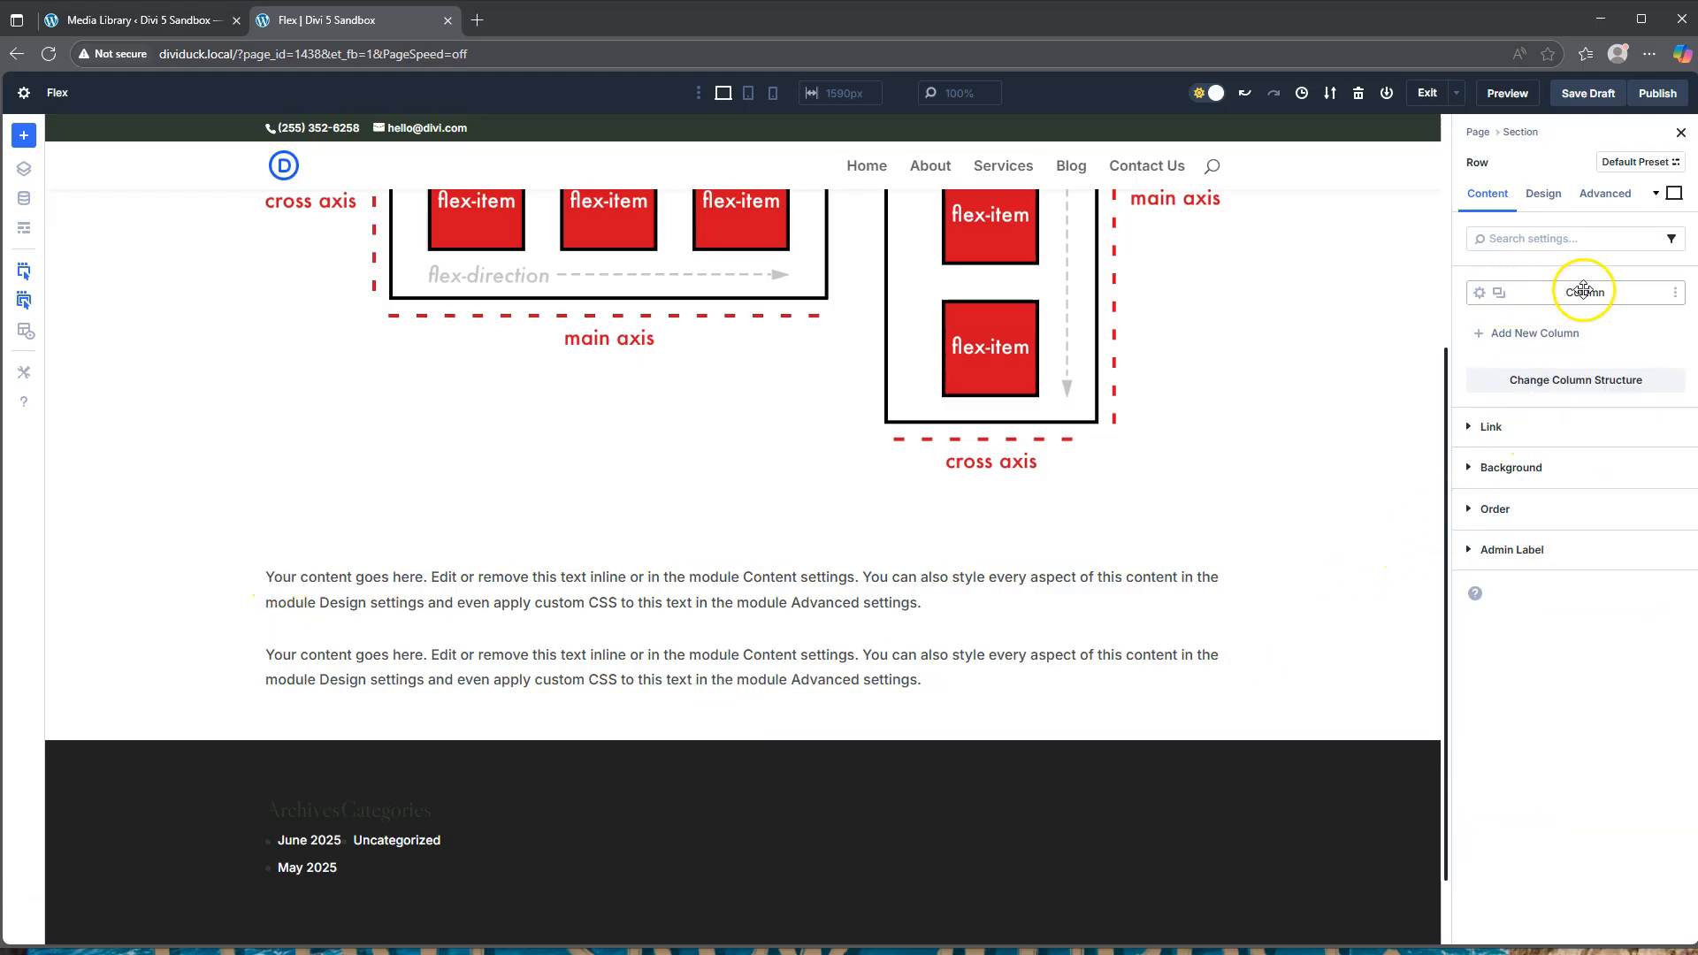
left_click(1480, 294)
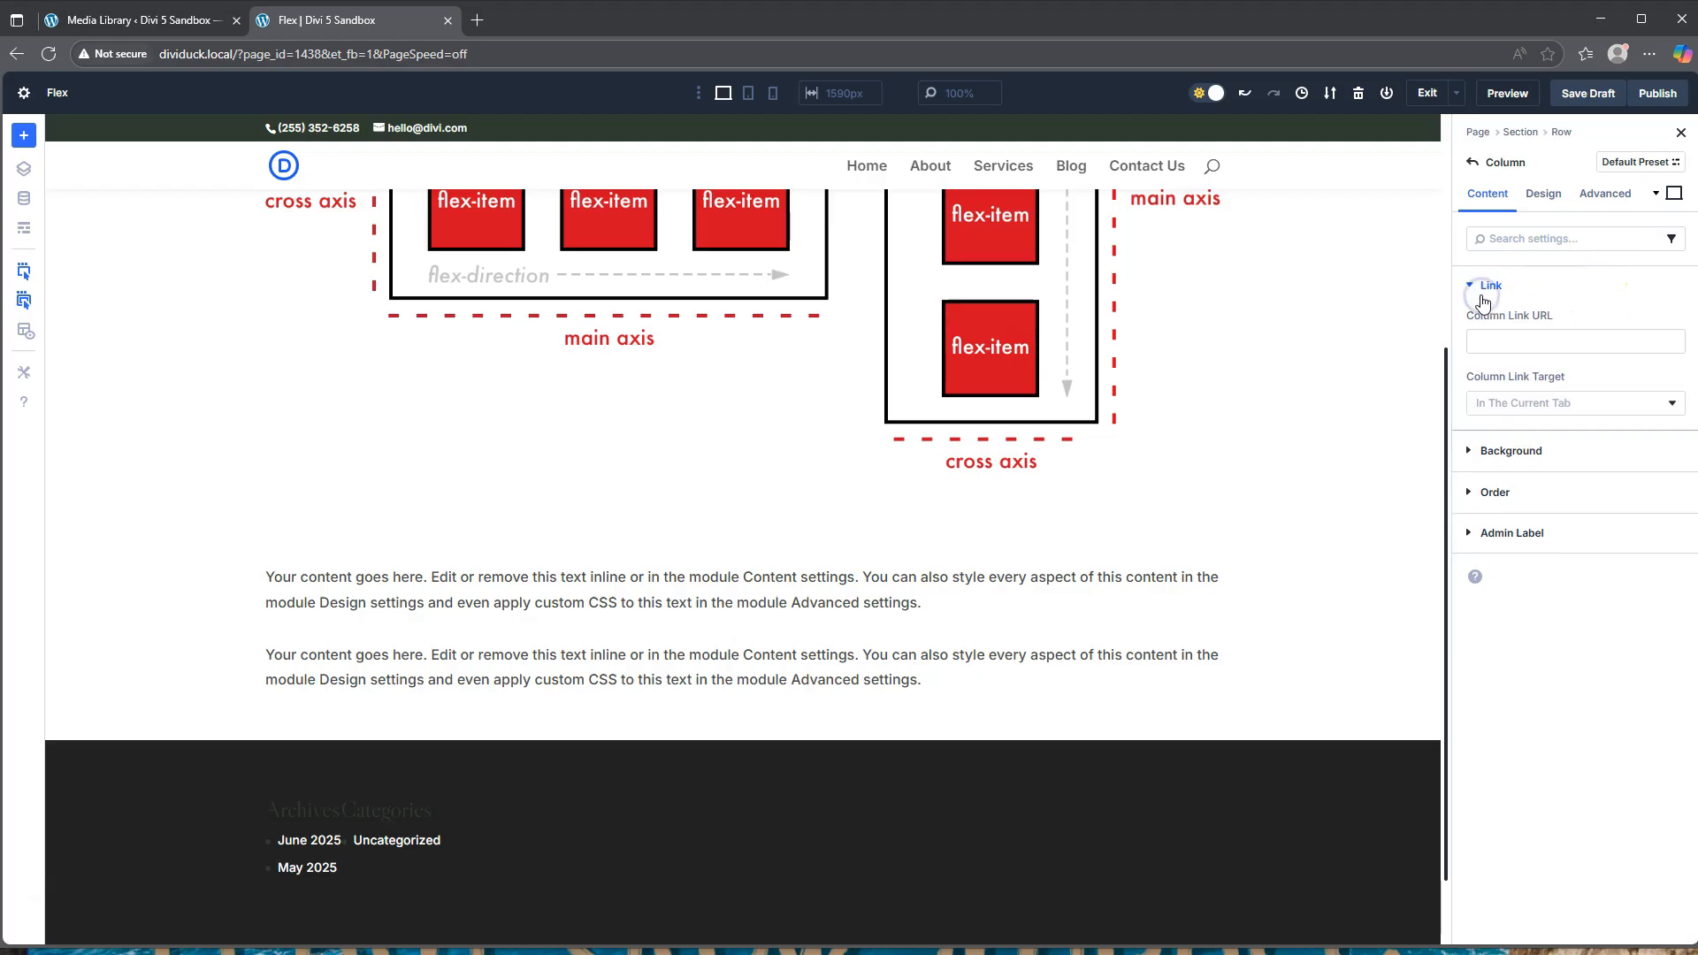
left_click(1542, 197)
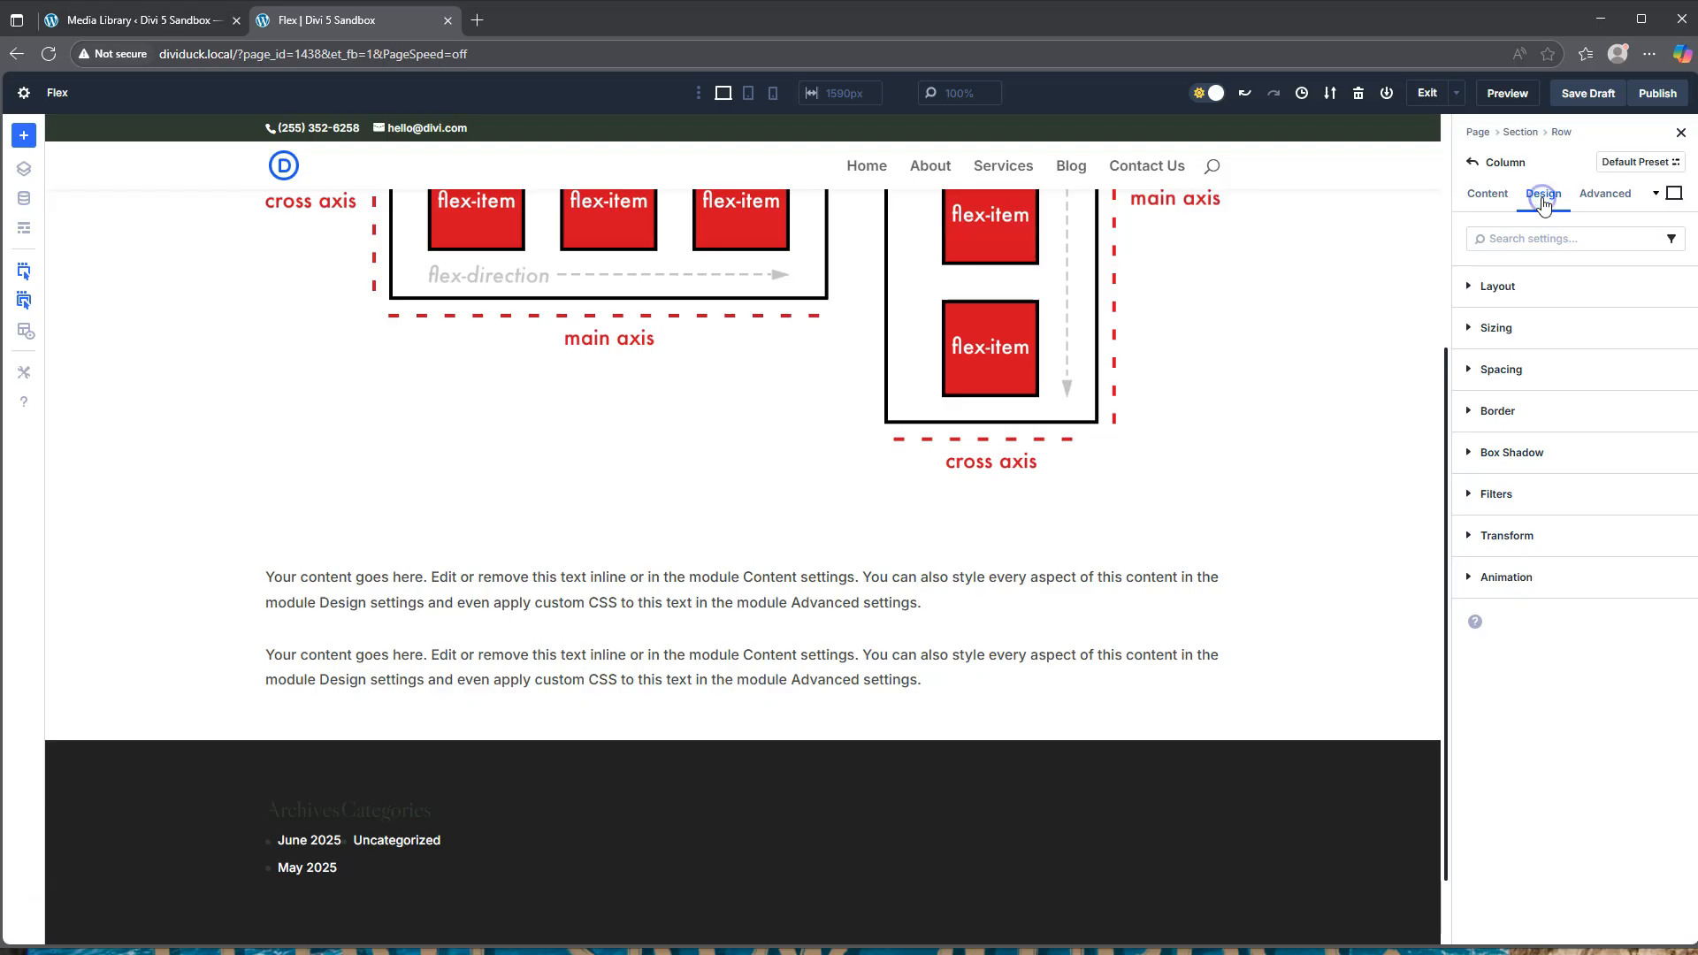
left_click(1498, 289)
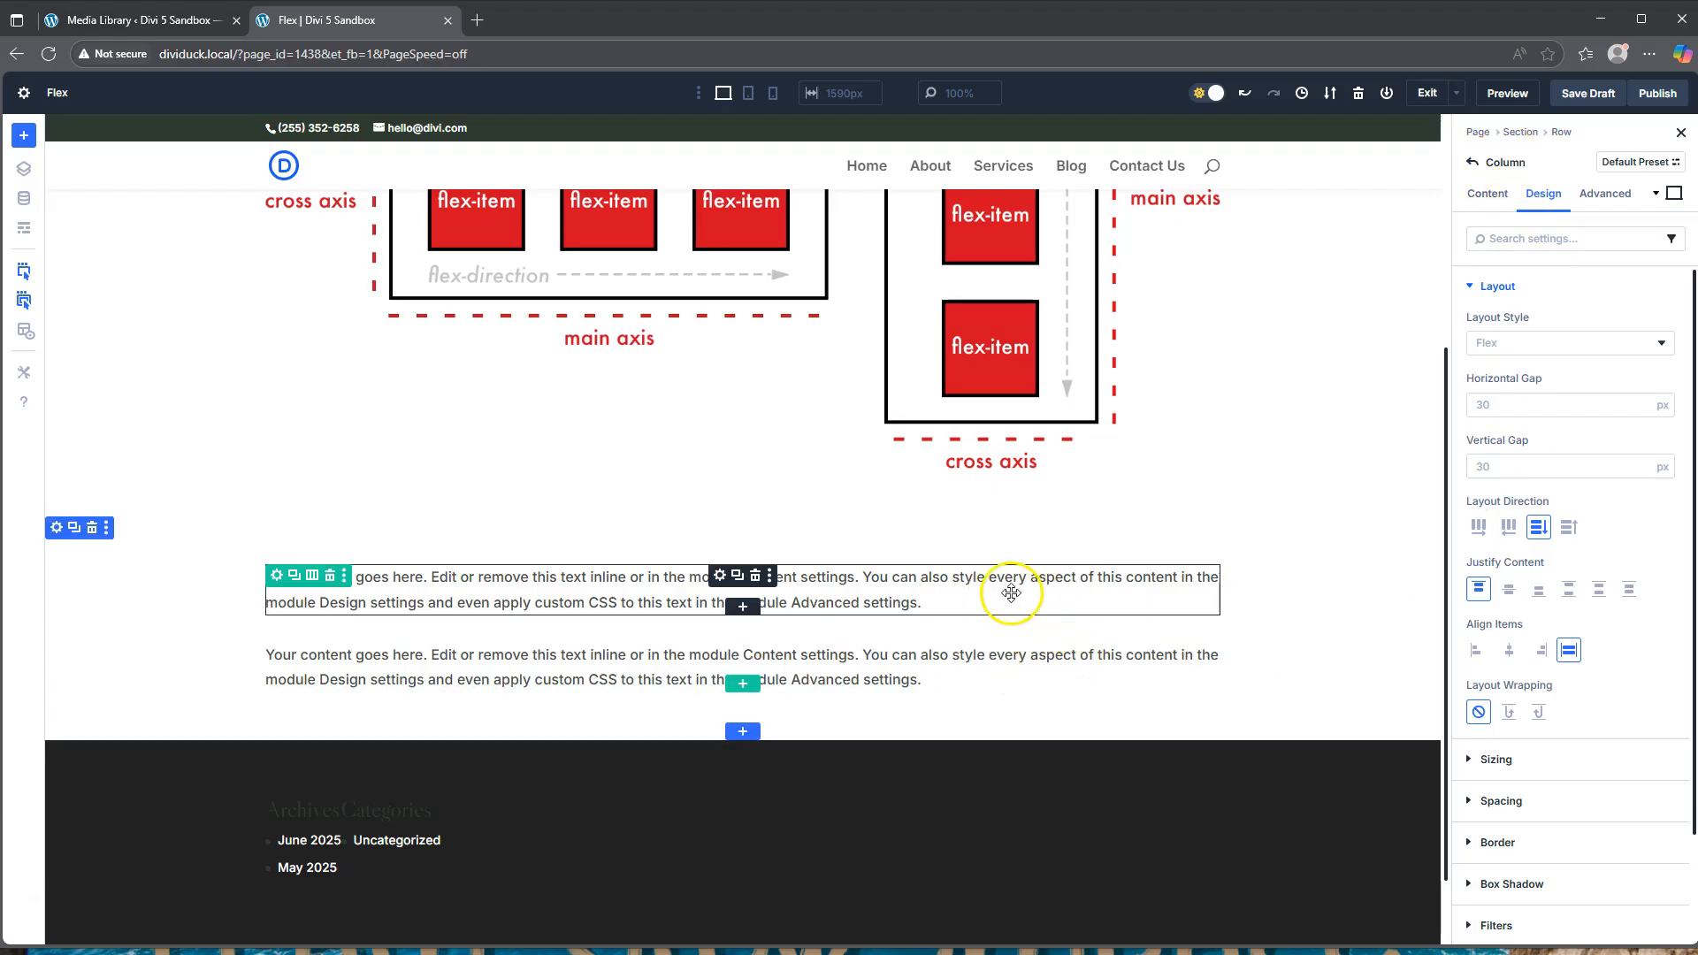
left_click(1489, 405)
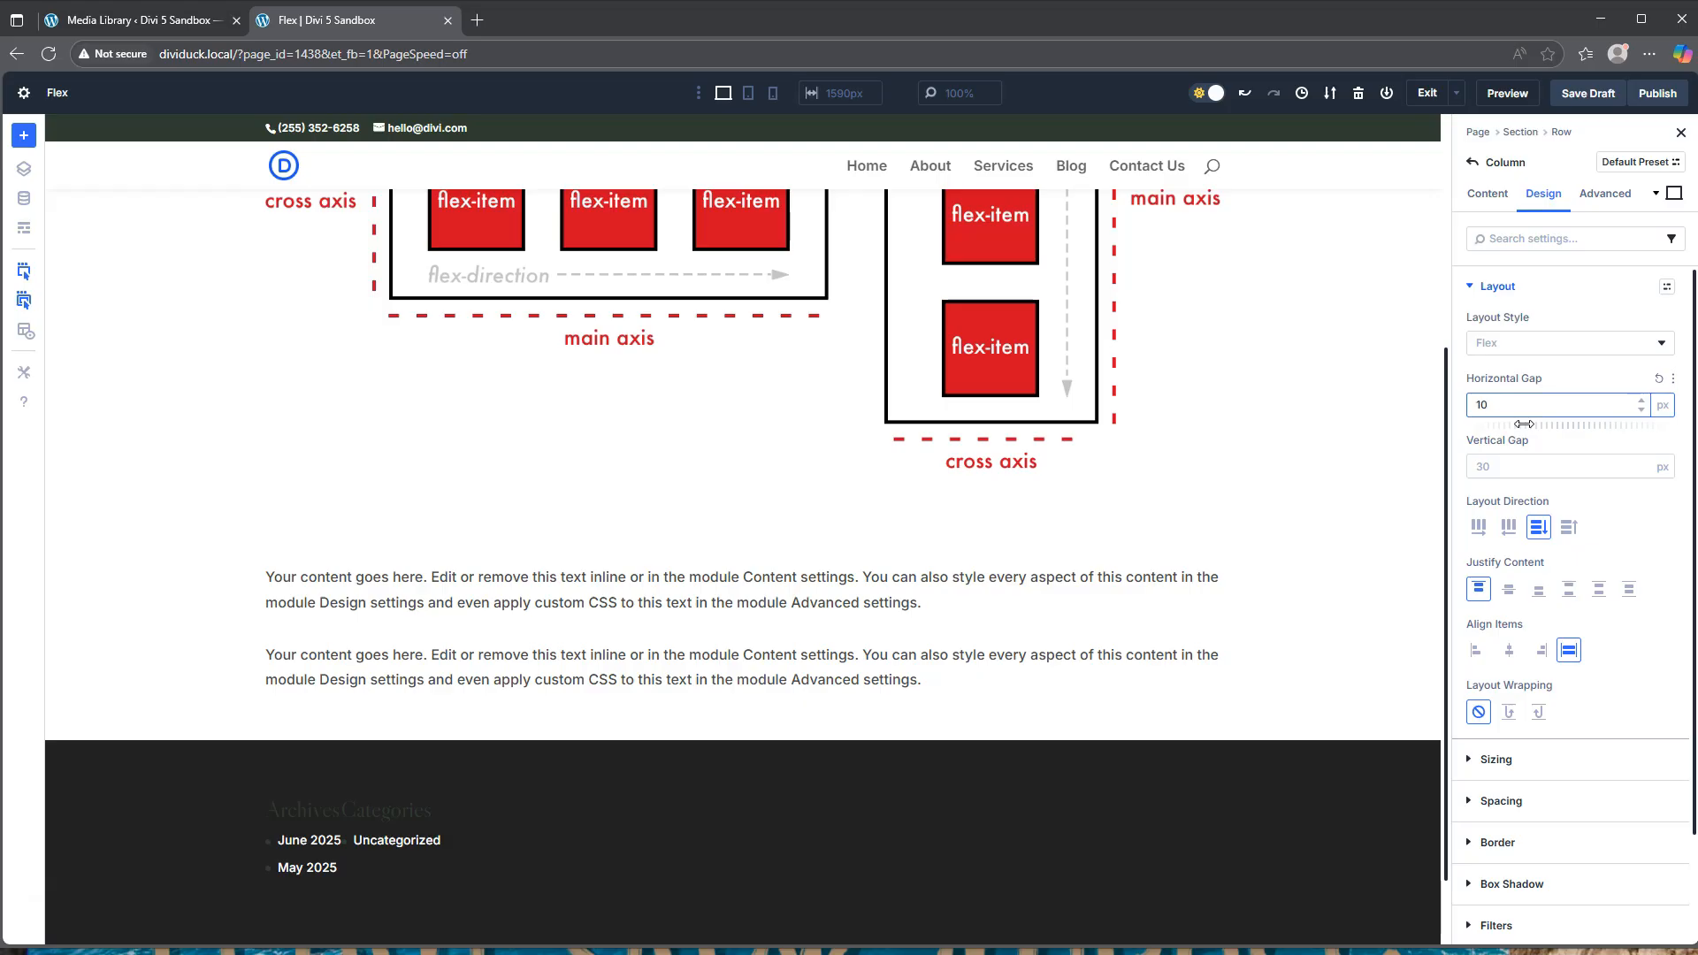
left_click(1499, 466)
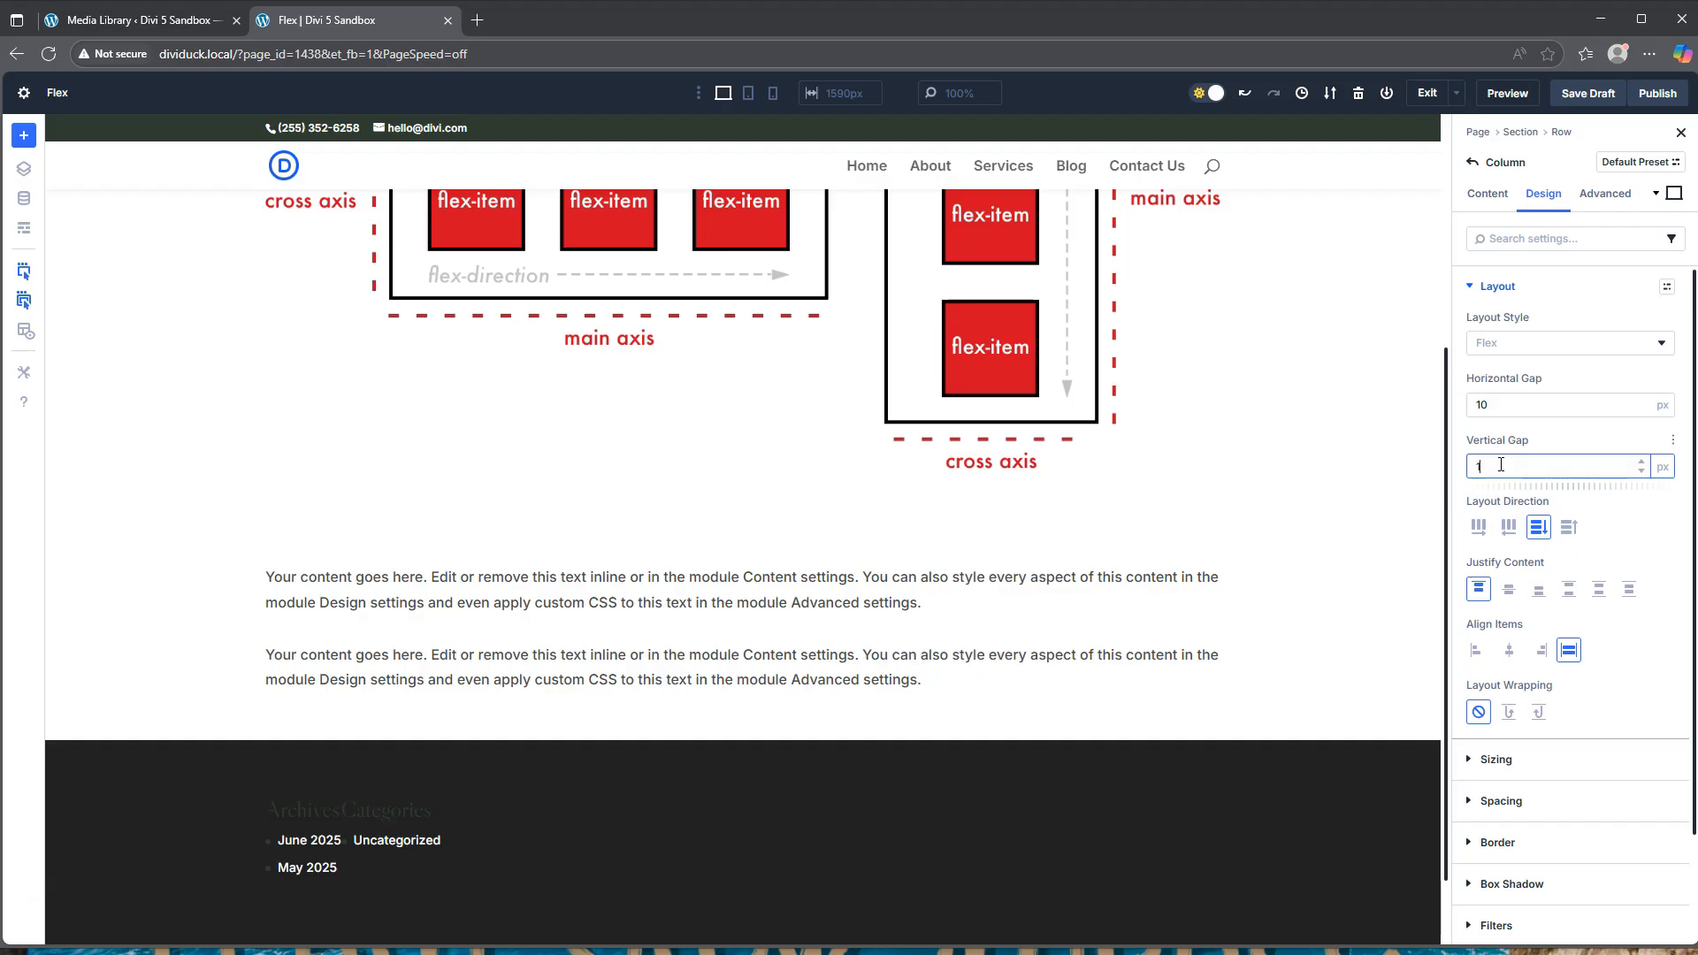
type("10")
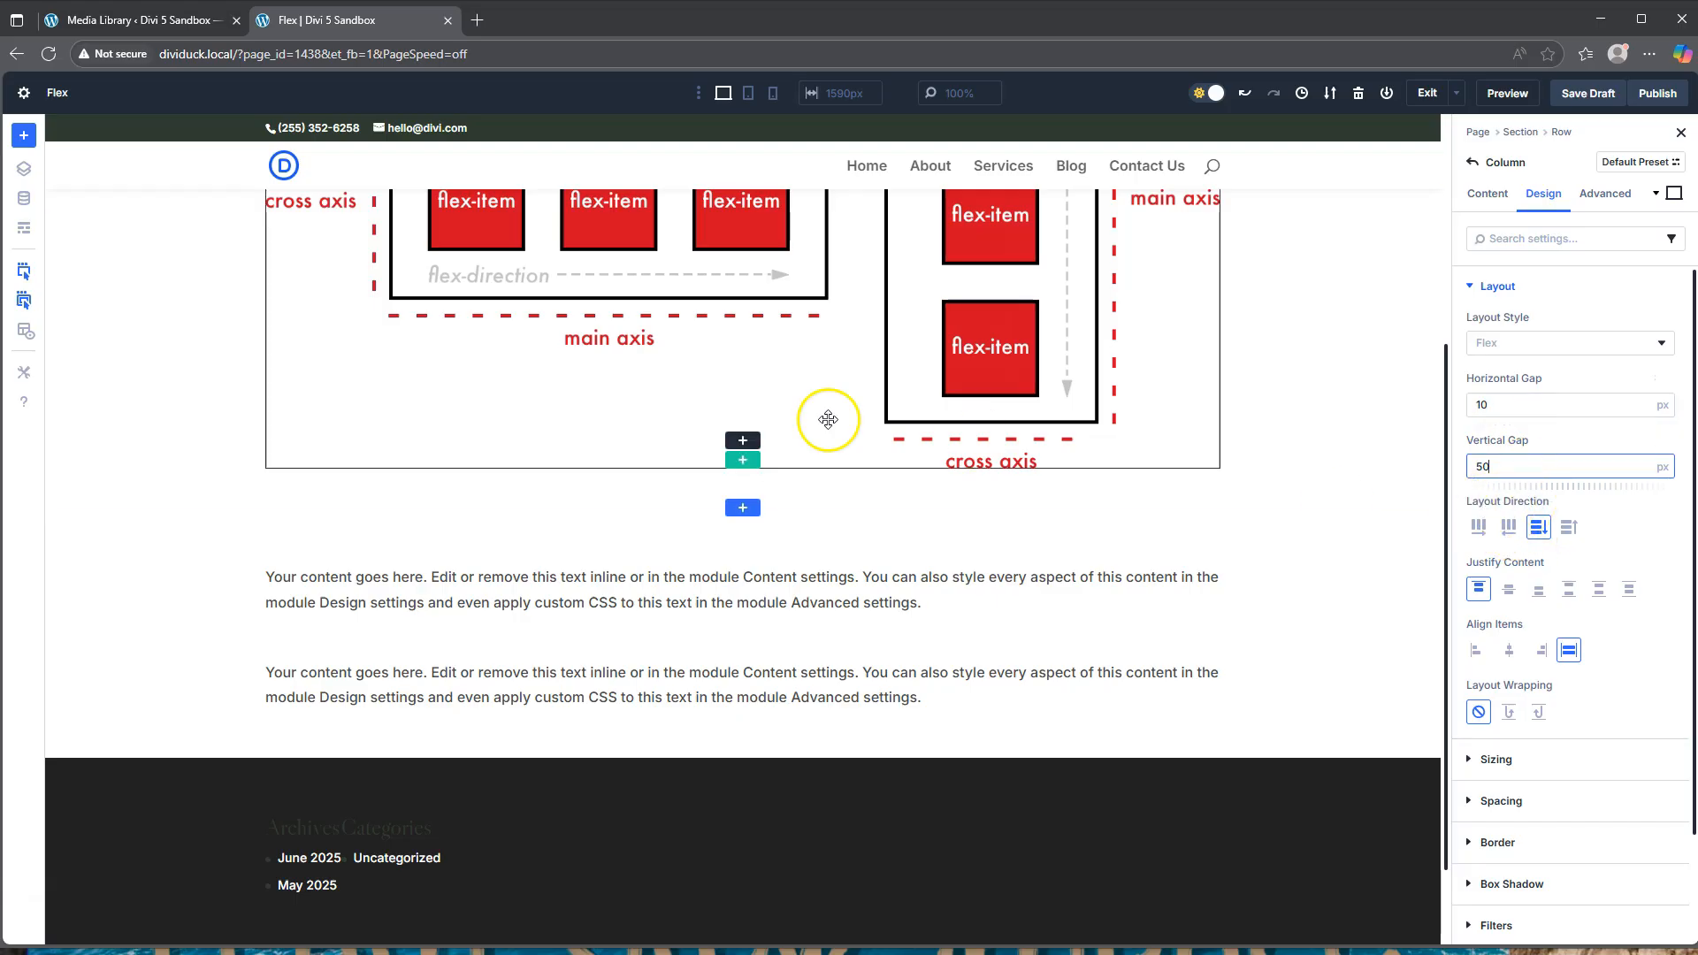
Step: Try the row layout direction on the text modules' column and return it to the column direction
scroll(884, 354, "up", 2)
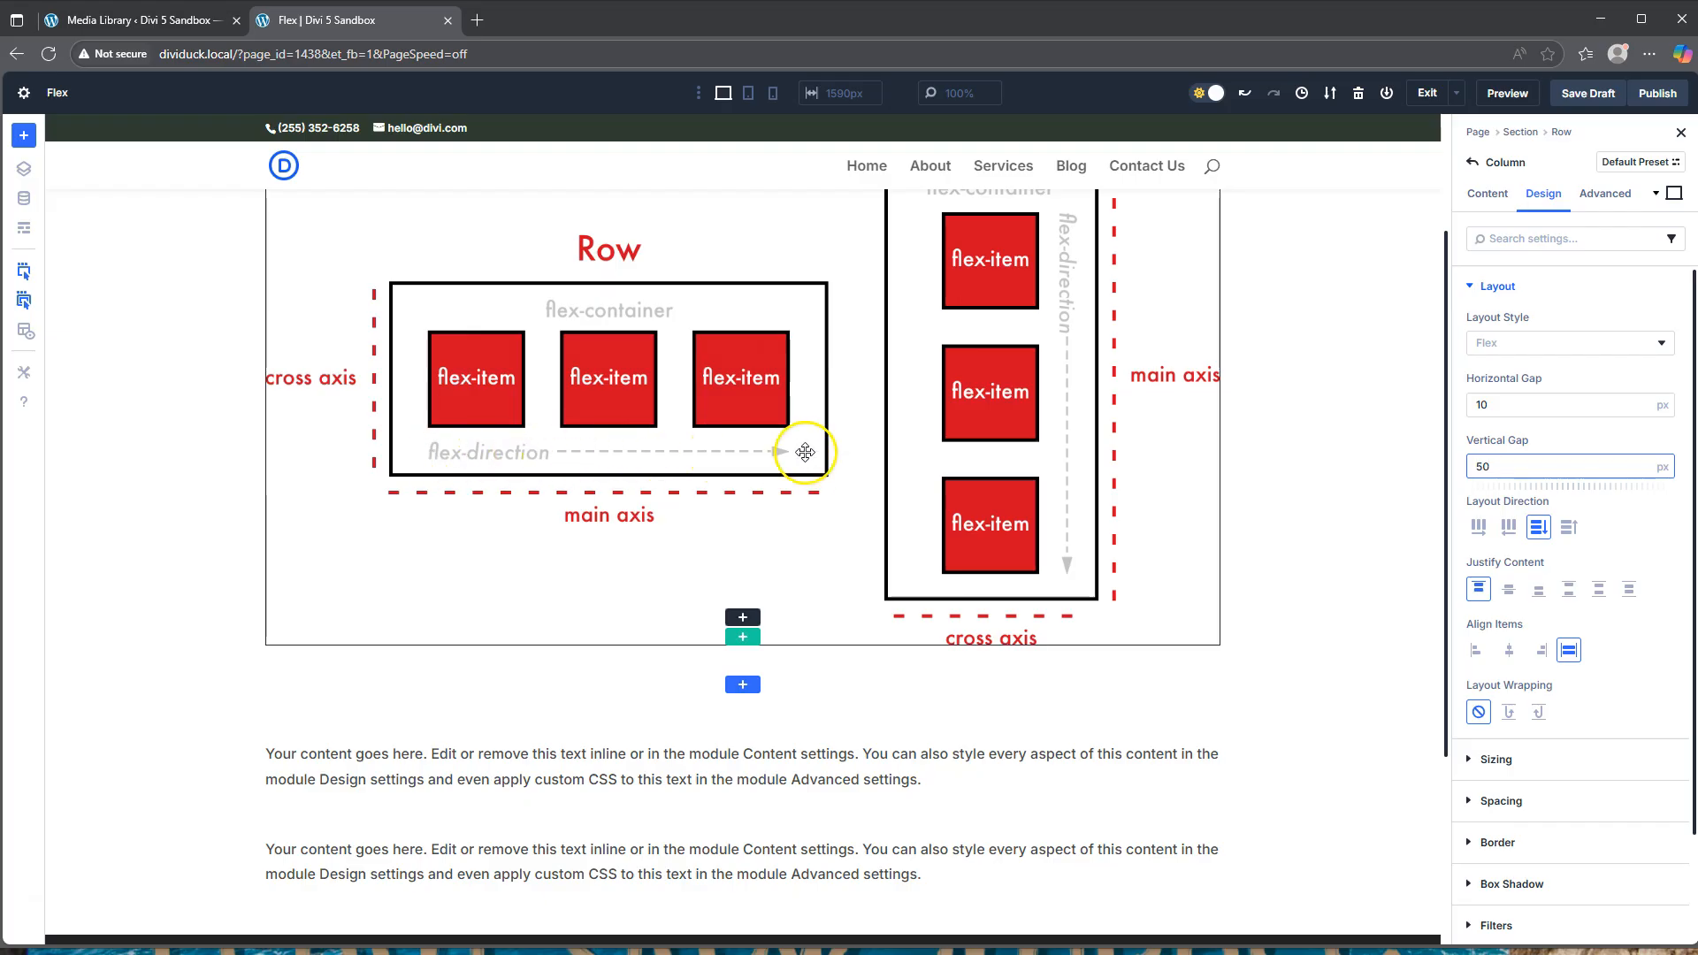
left_click(1480, 529)
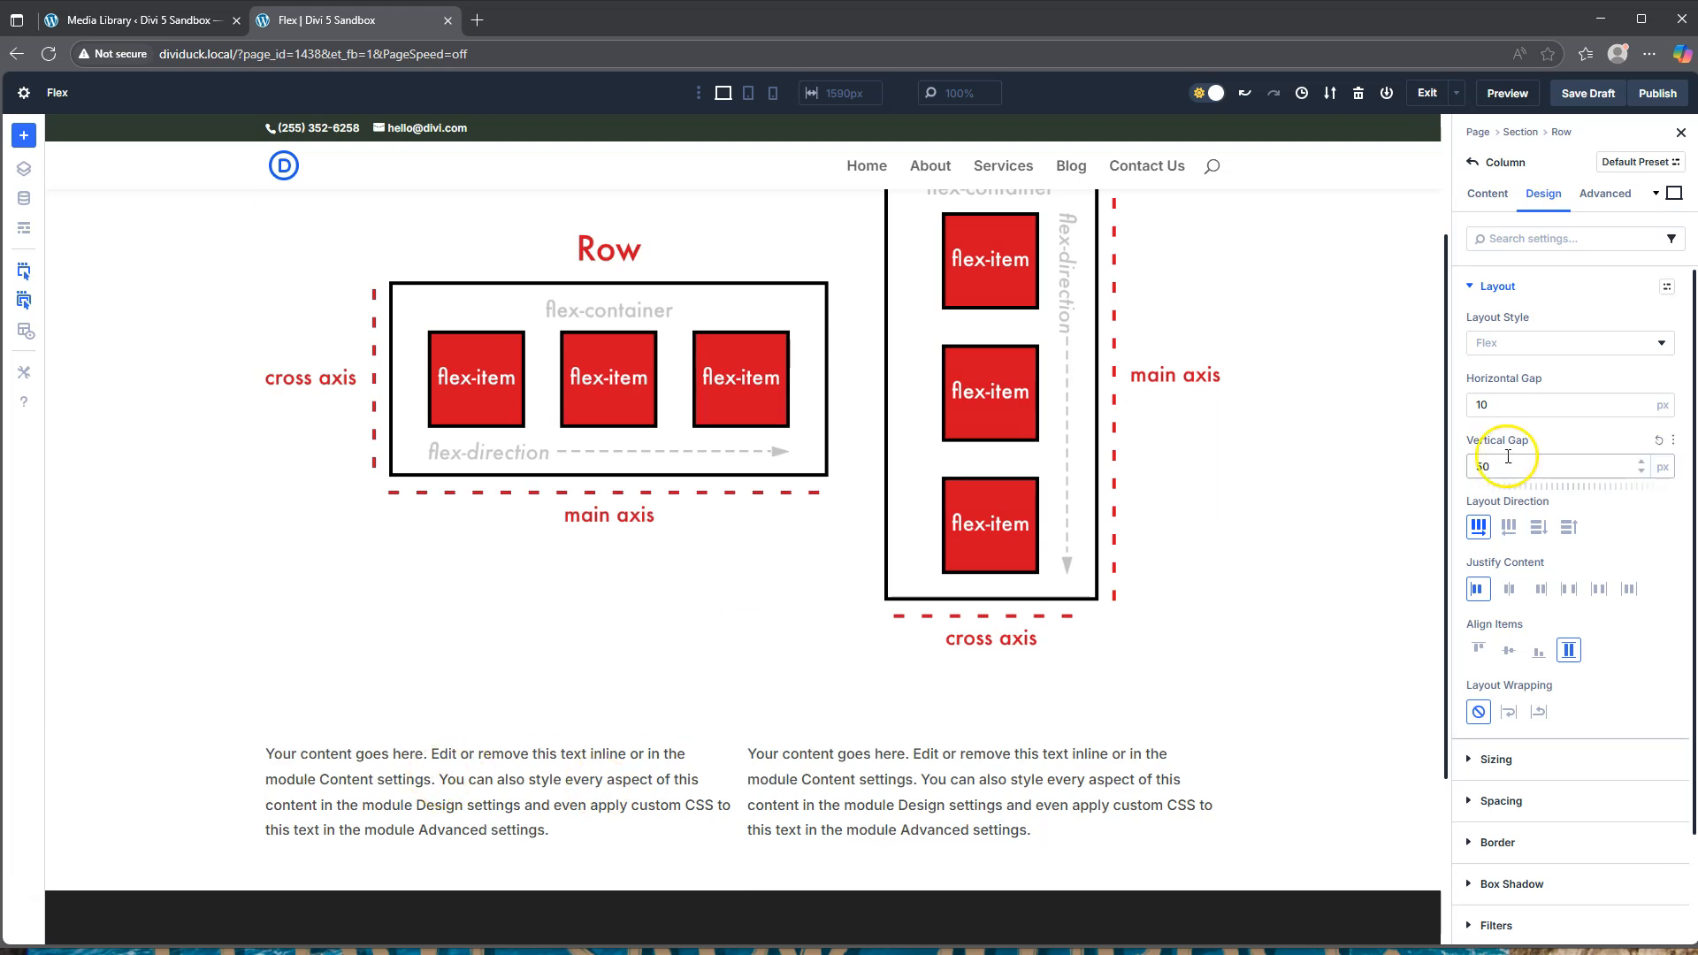
left_click(1539, 527)
scroll(1088, 617, "down", 2)
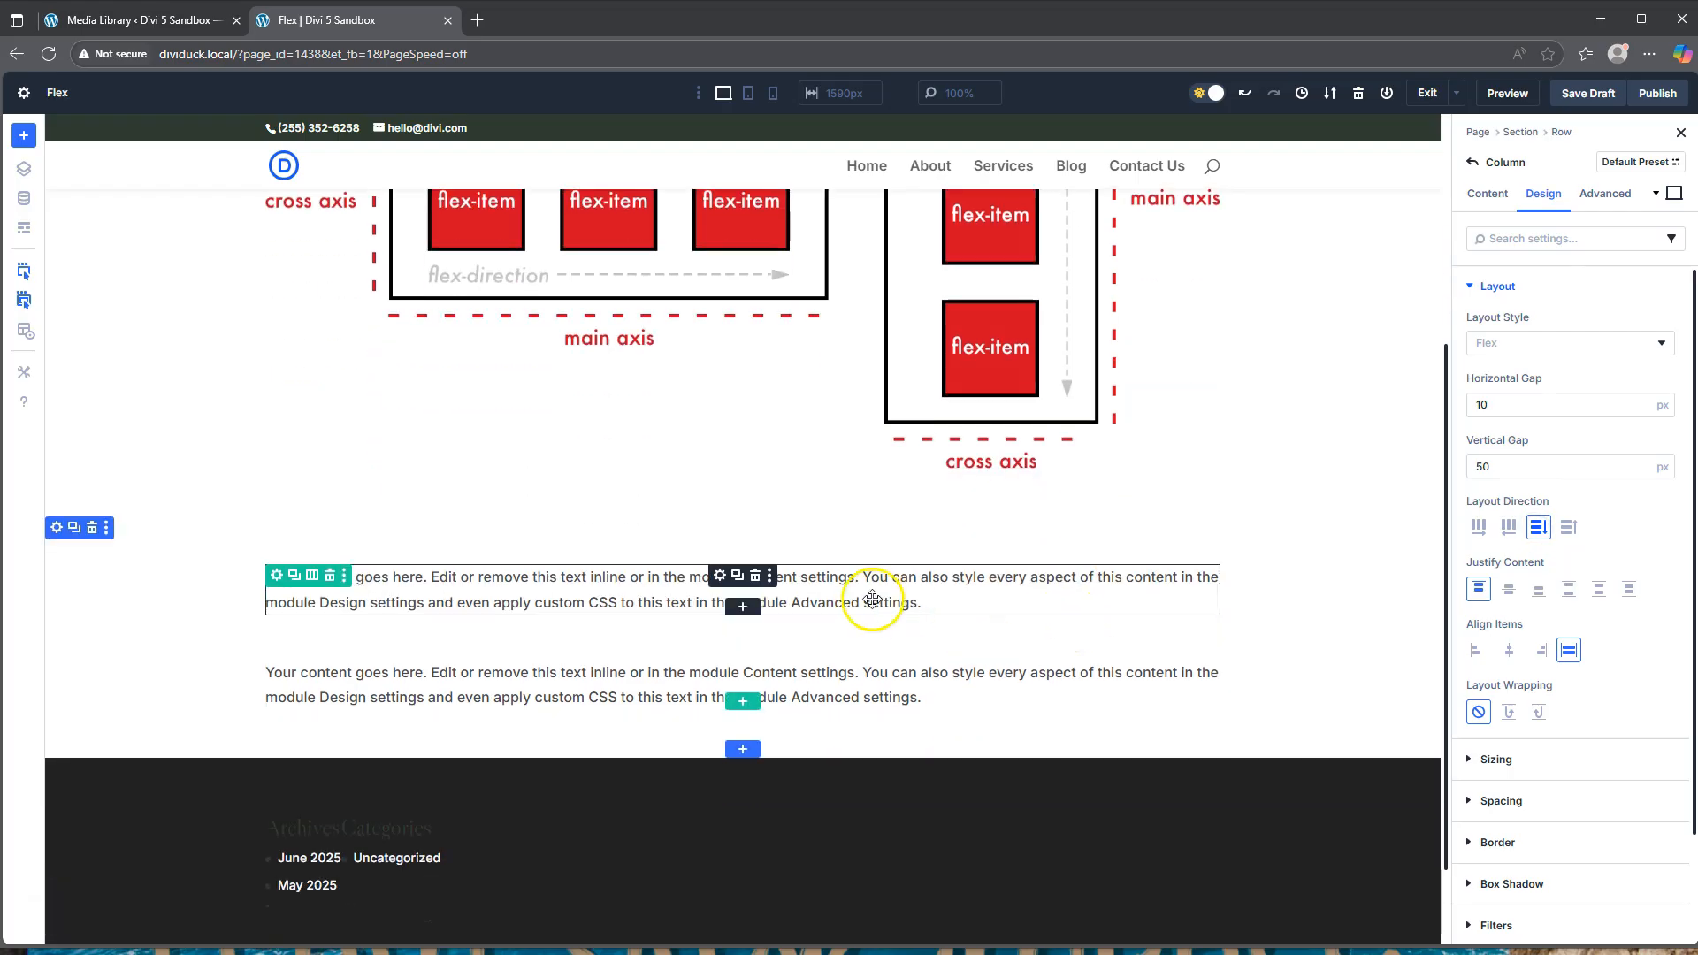
Step: Give the first Text module a light green background color, D1F4C8
left_click(719, 576)
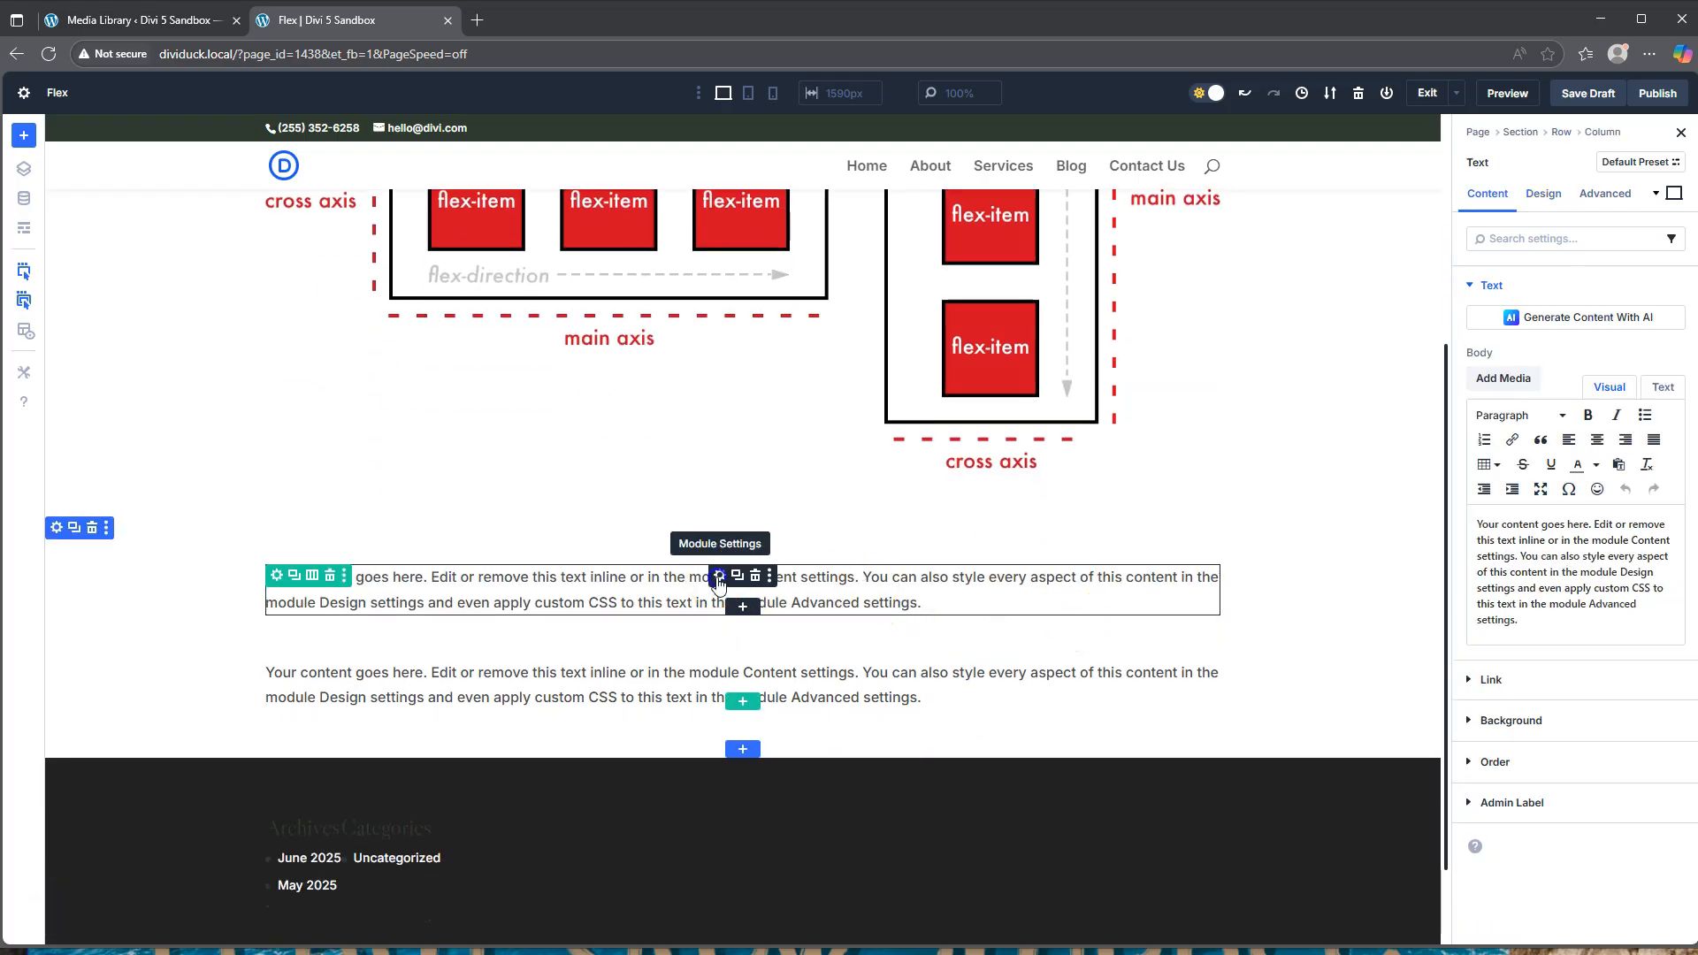
left_click(1515, 714)
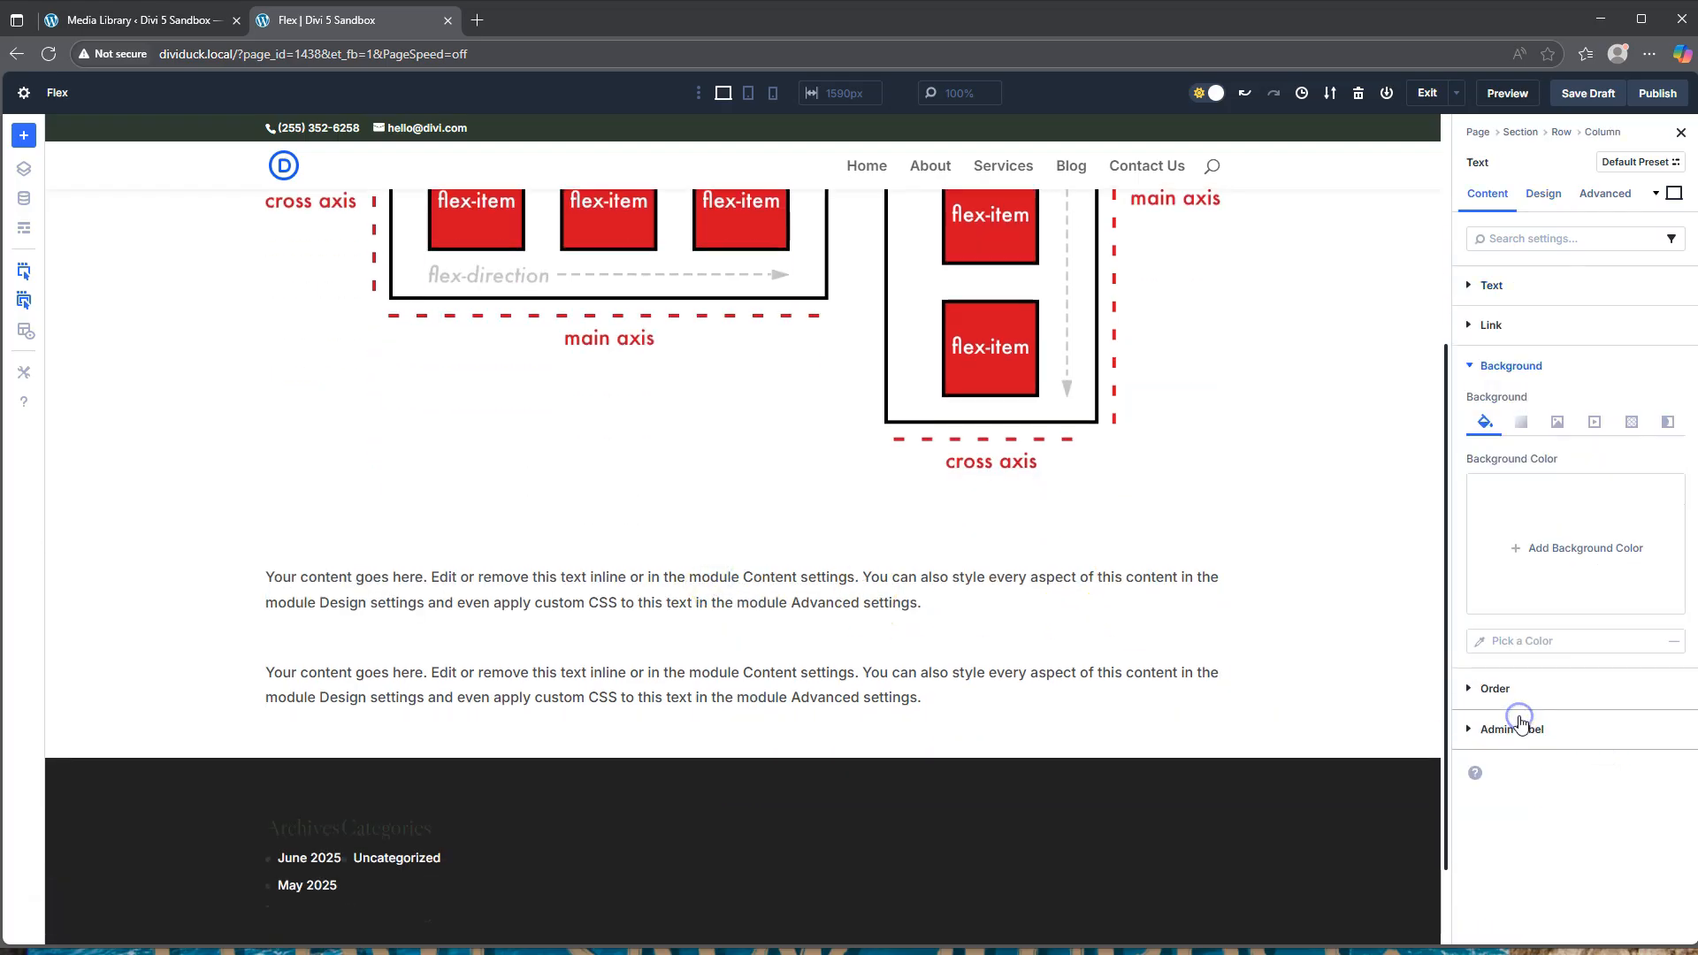
left_click(1546, 547)
left_click(1326, 612)
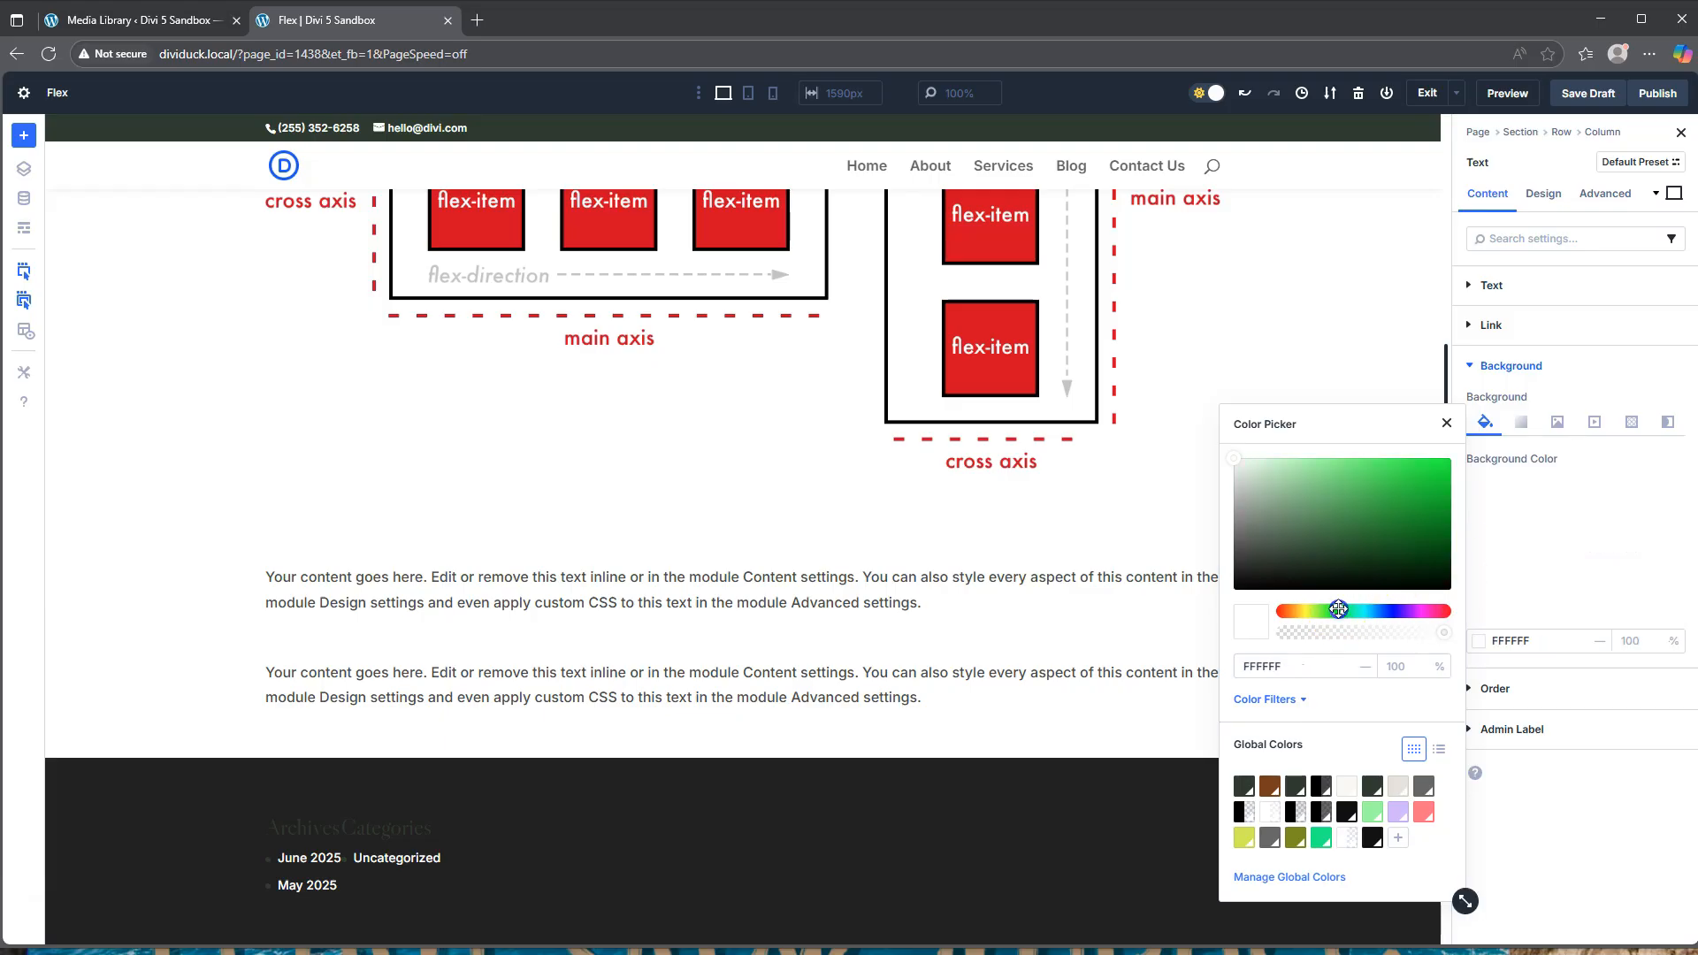
left_click_drag(1319, 554, 1276, 466)
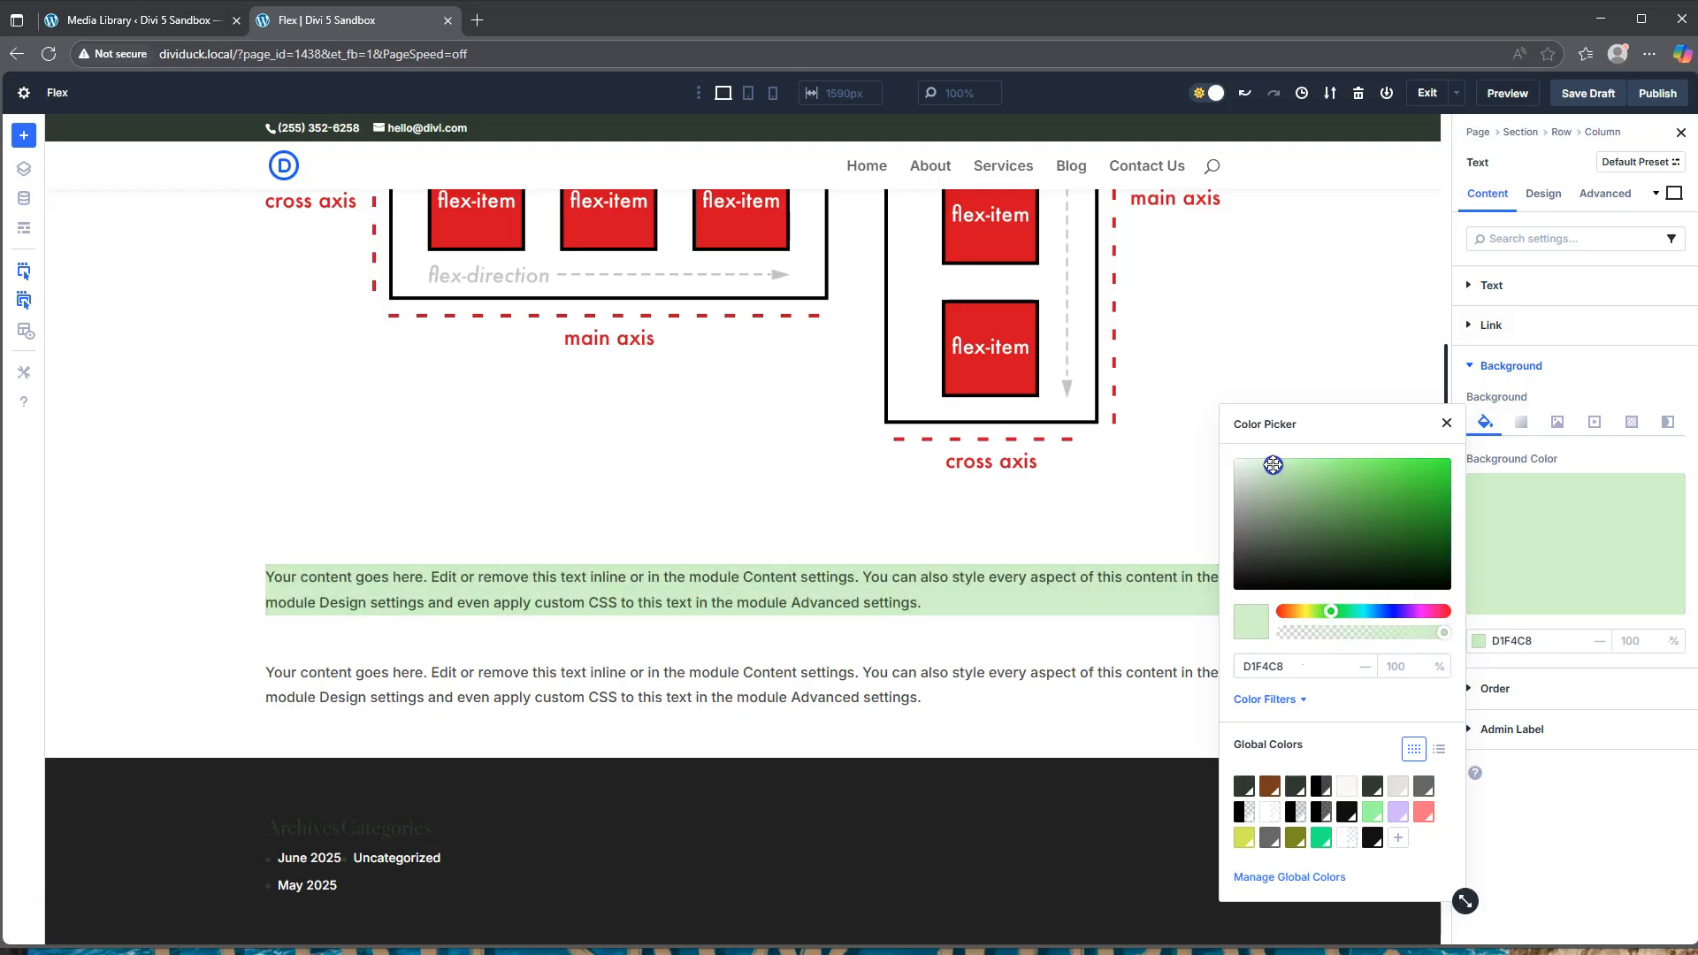
left_click(980, 683)
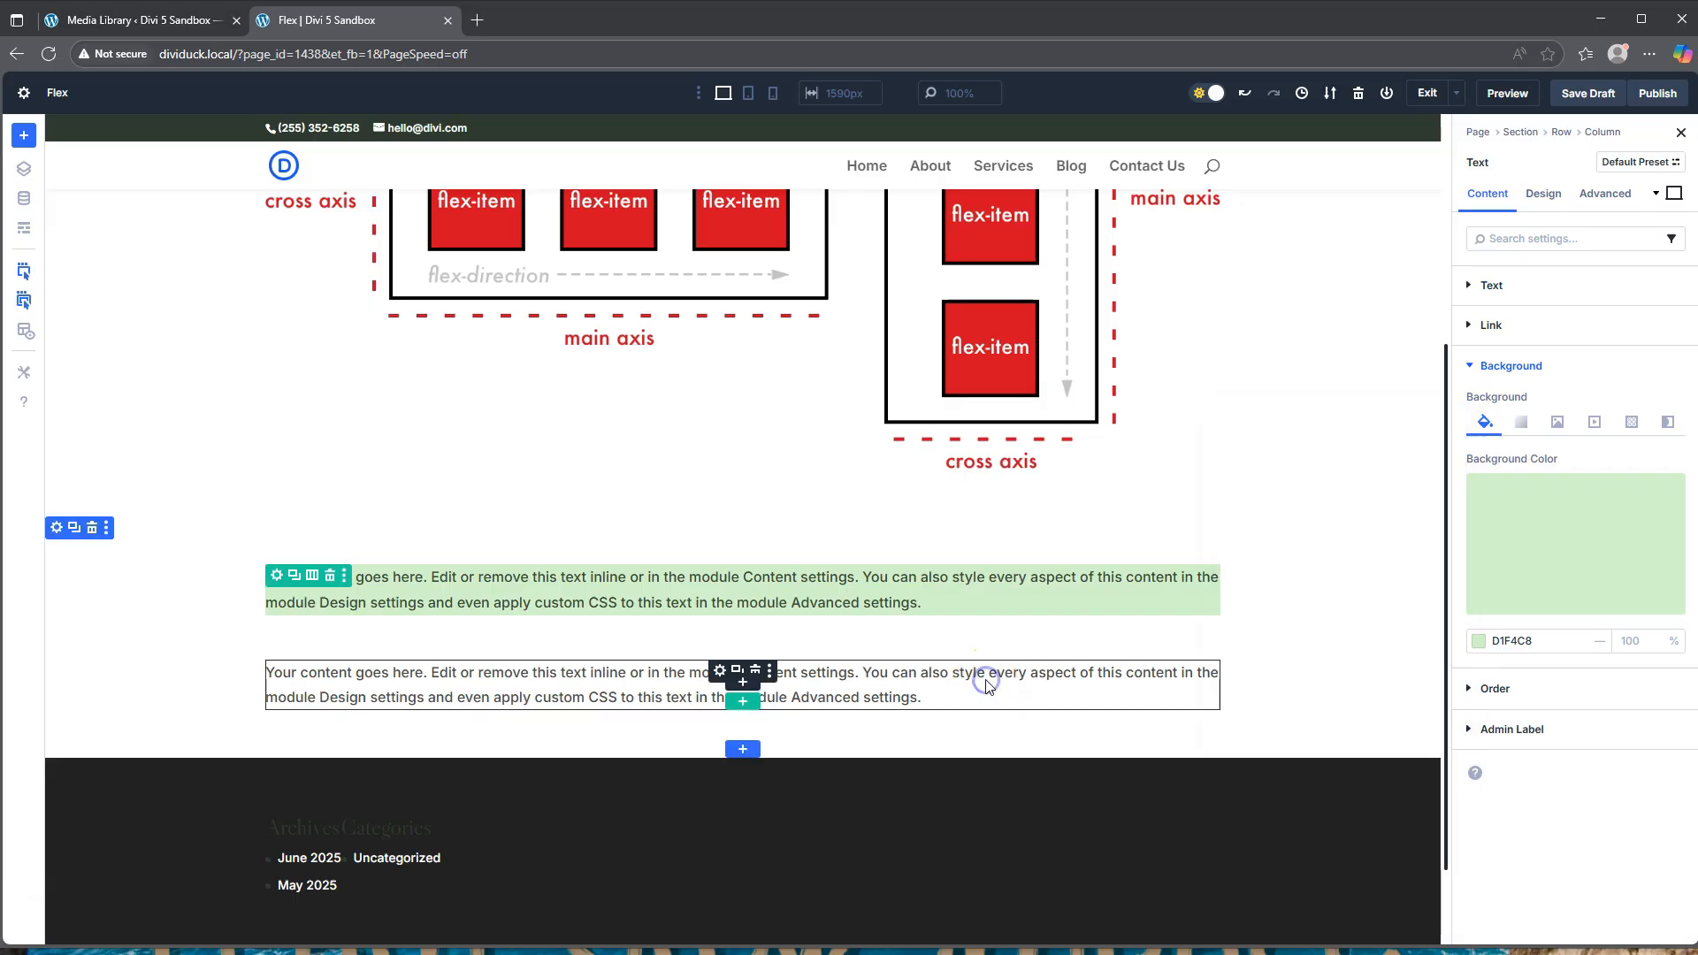
Step: Give the second Text module a light purple background color, DBD1FF
left_click(1075, 688)
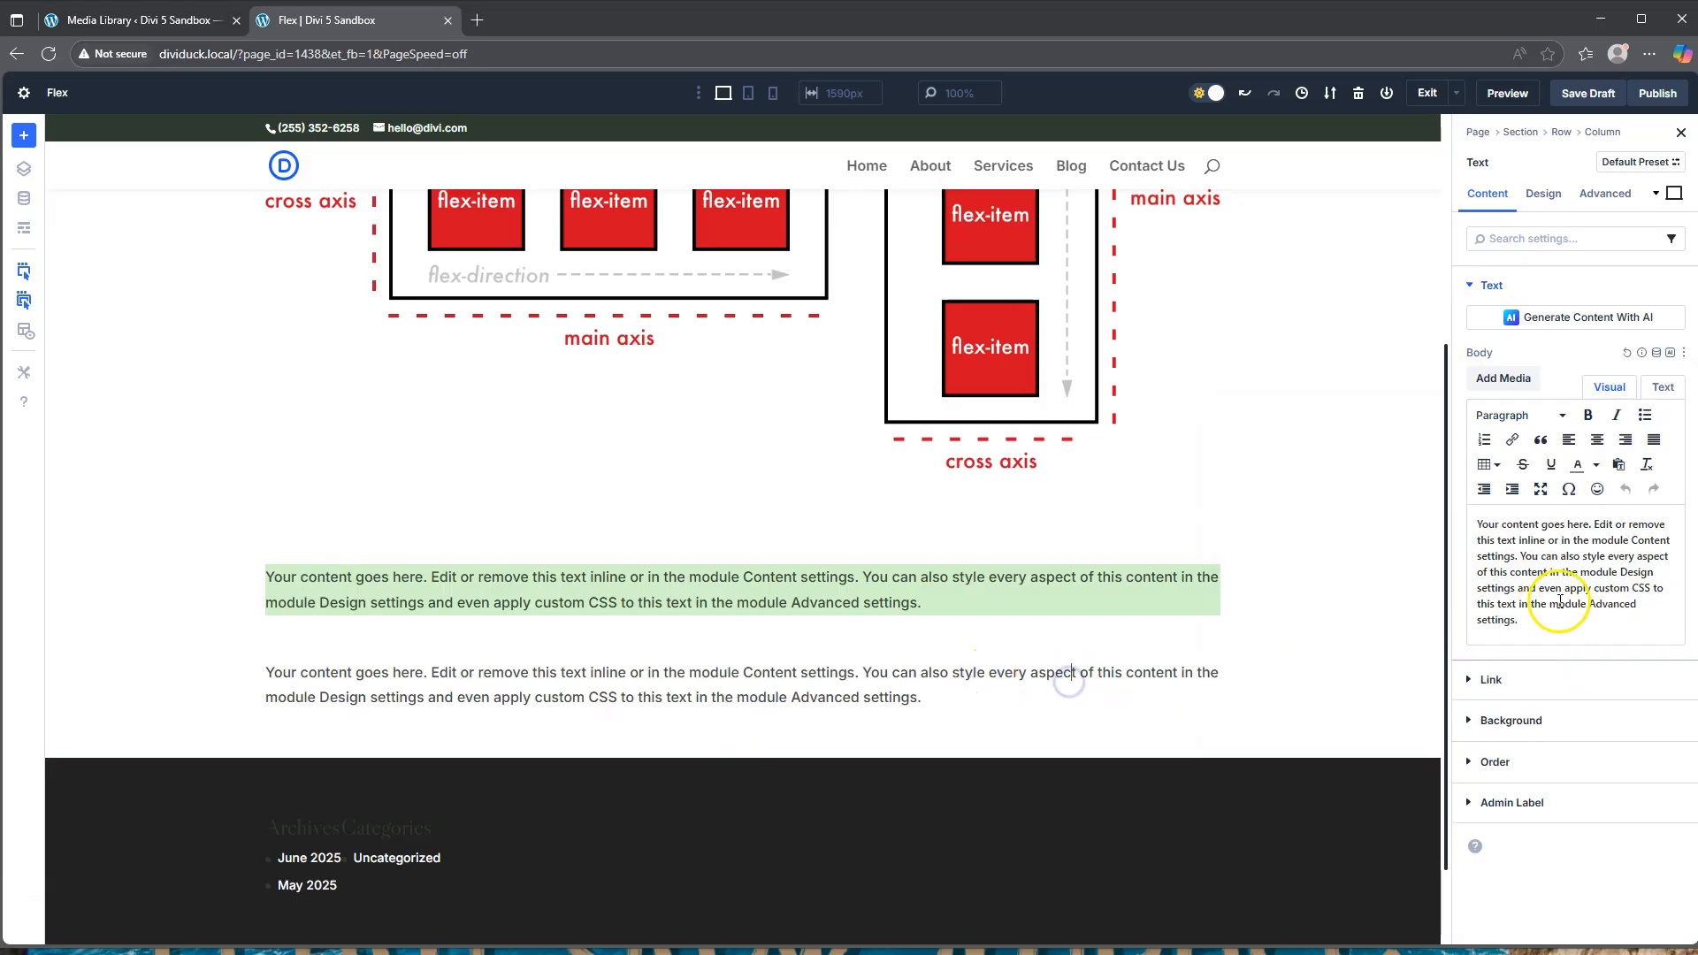
left_click(1518, 720)
left_click(1561, 548)
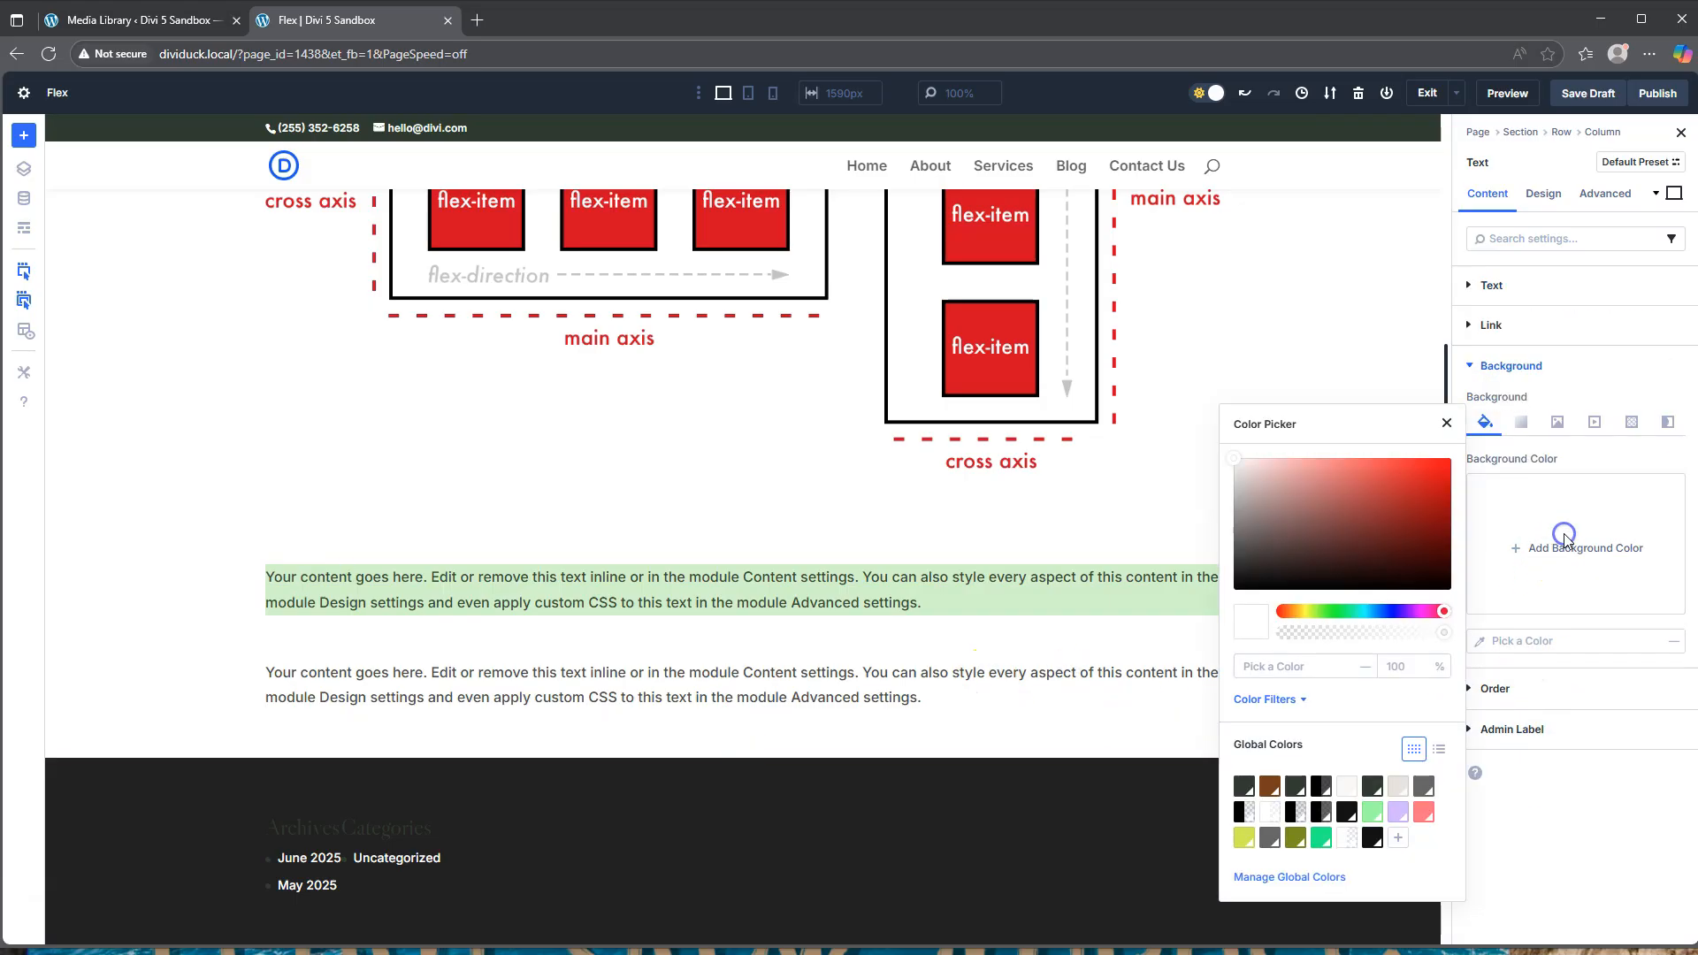
left_click_drag(1365, 610, 1396, 611)
left_click_drag(1329, 510, 1279, 457)
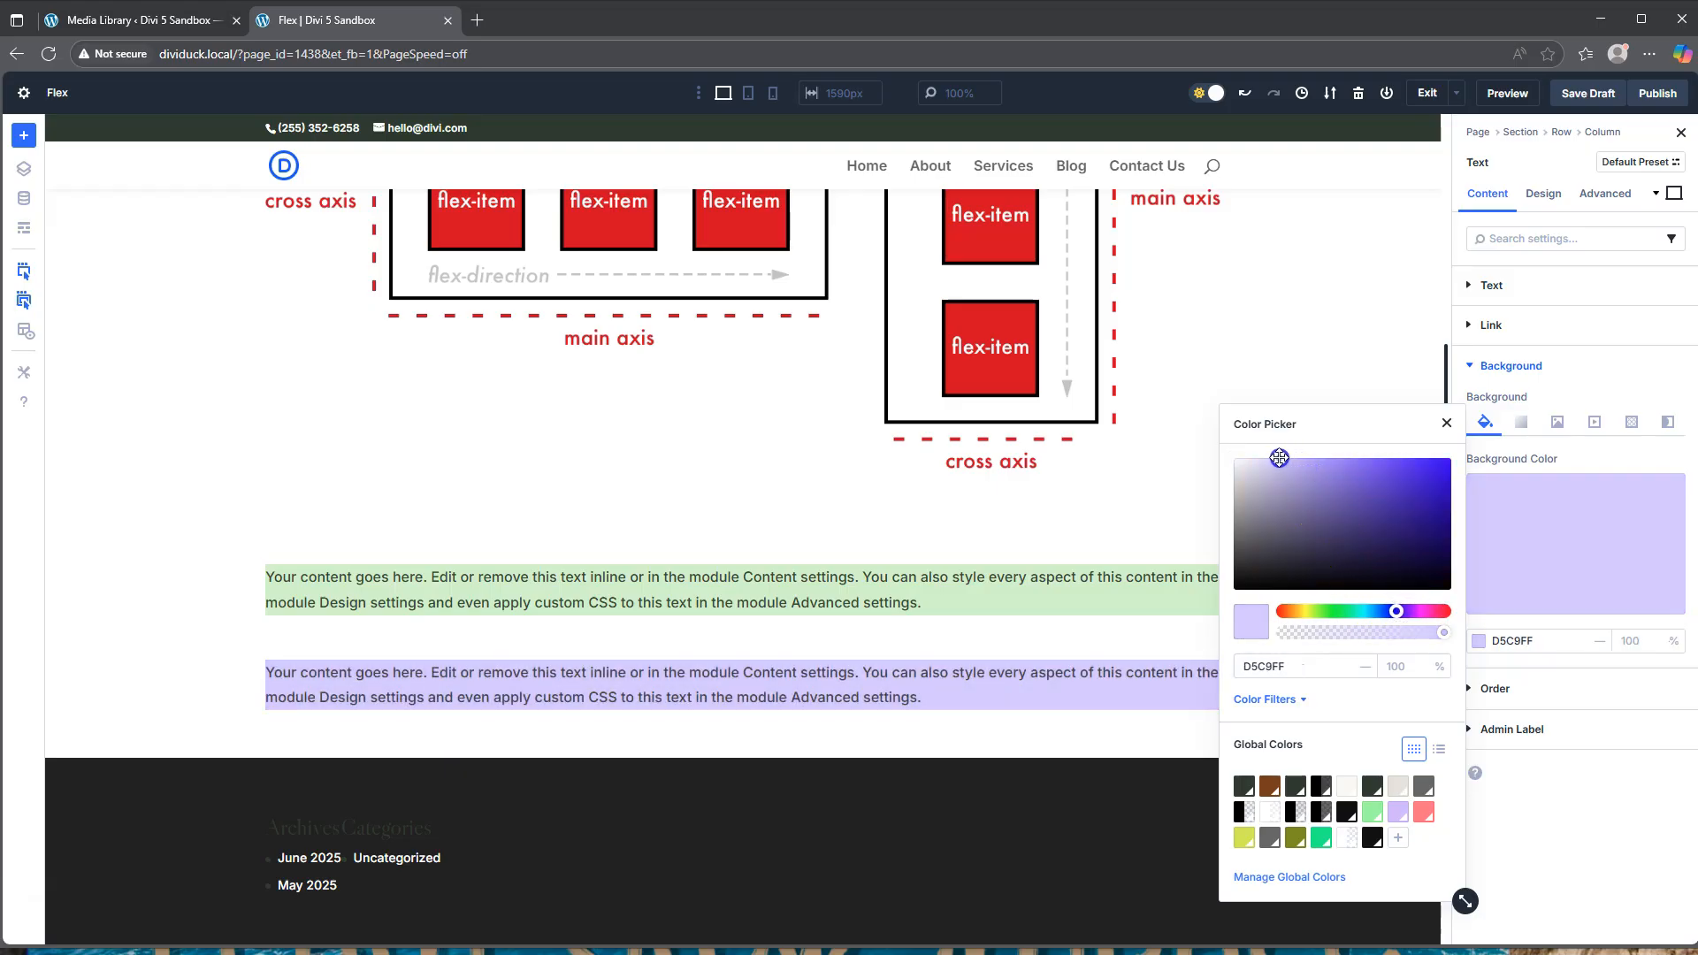
left_click(1542, 863)
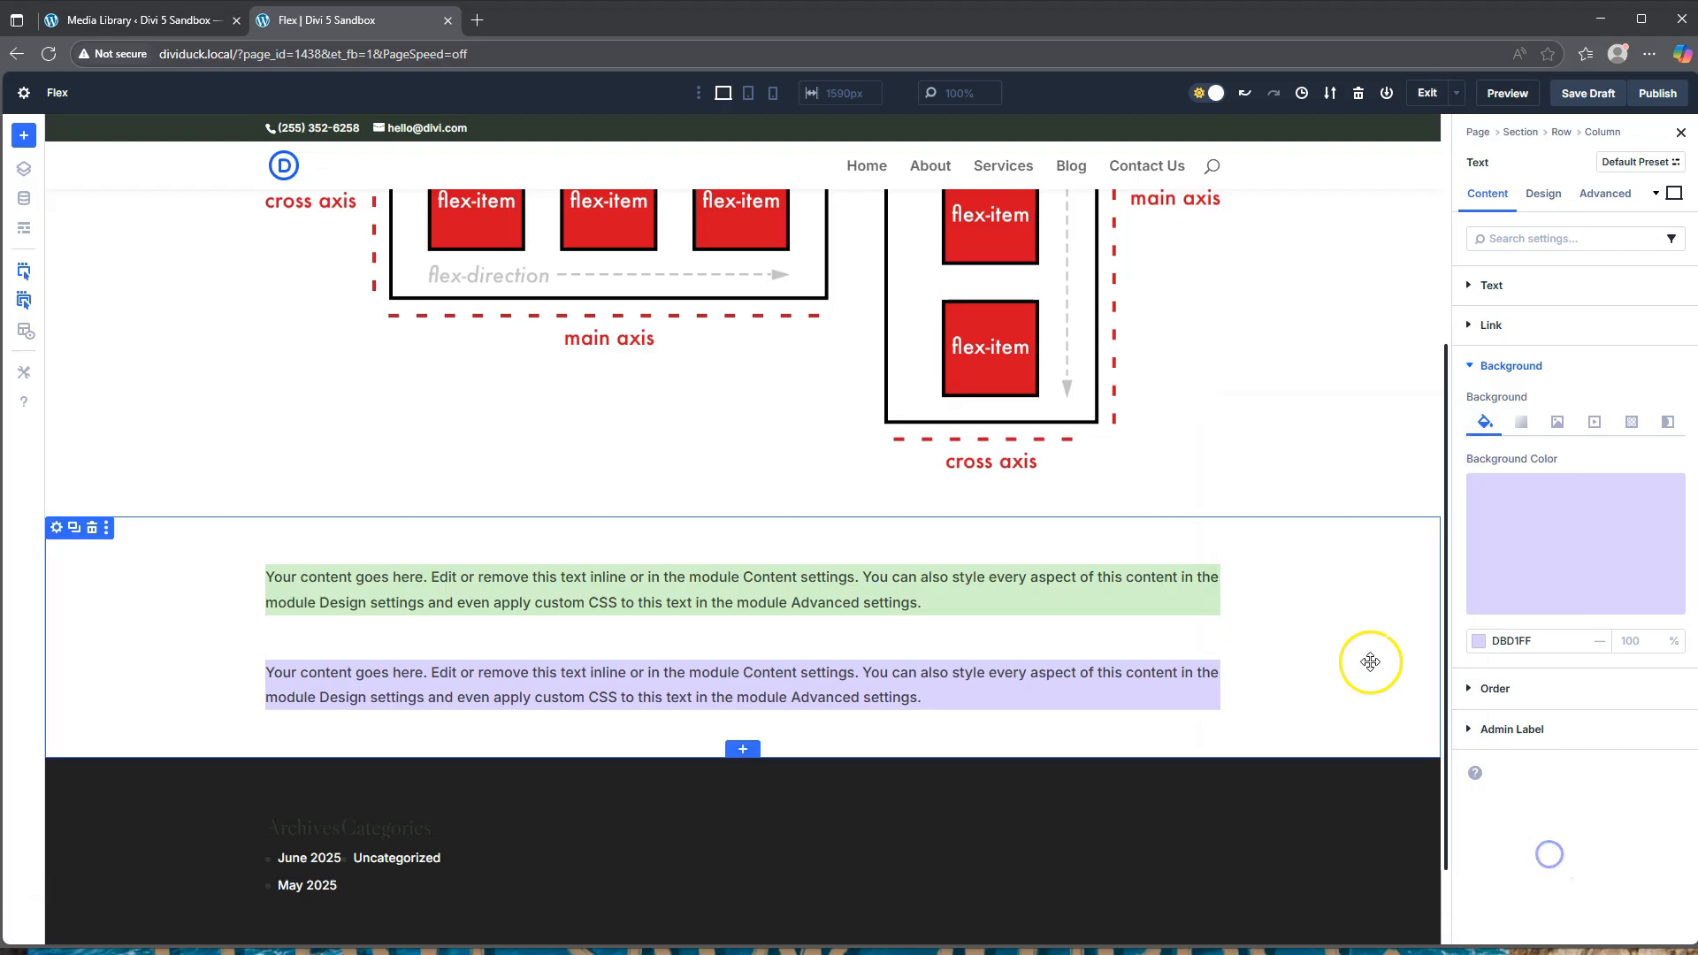
Step: Try the Row layout direction on the text modules' column, and switch it to Row Reverse
left_click(1305, 433)
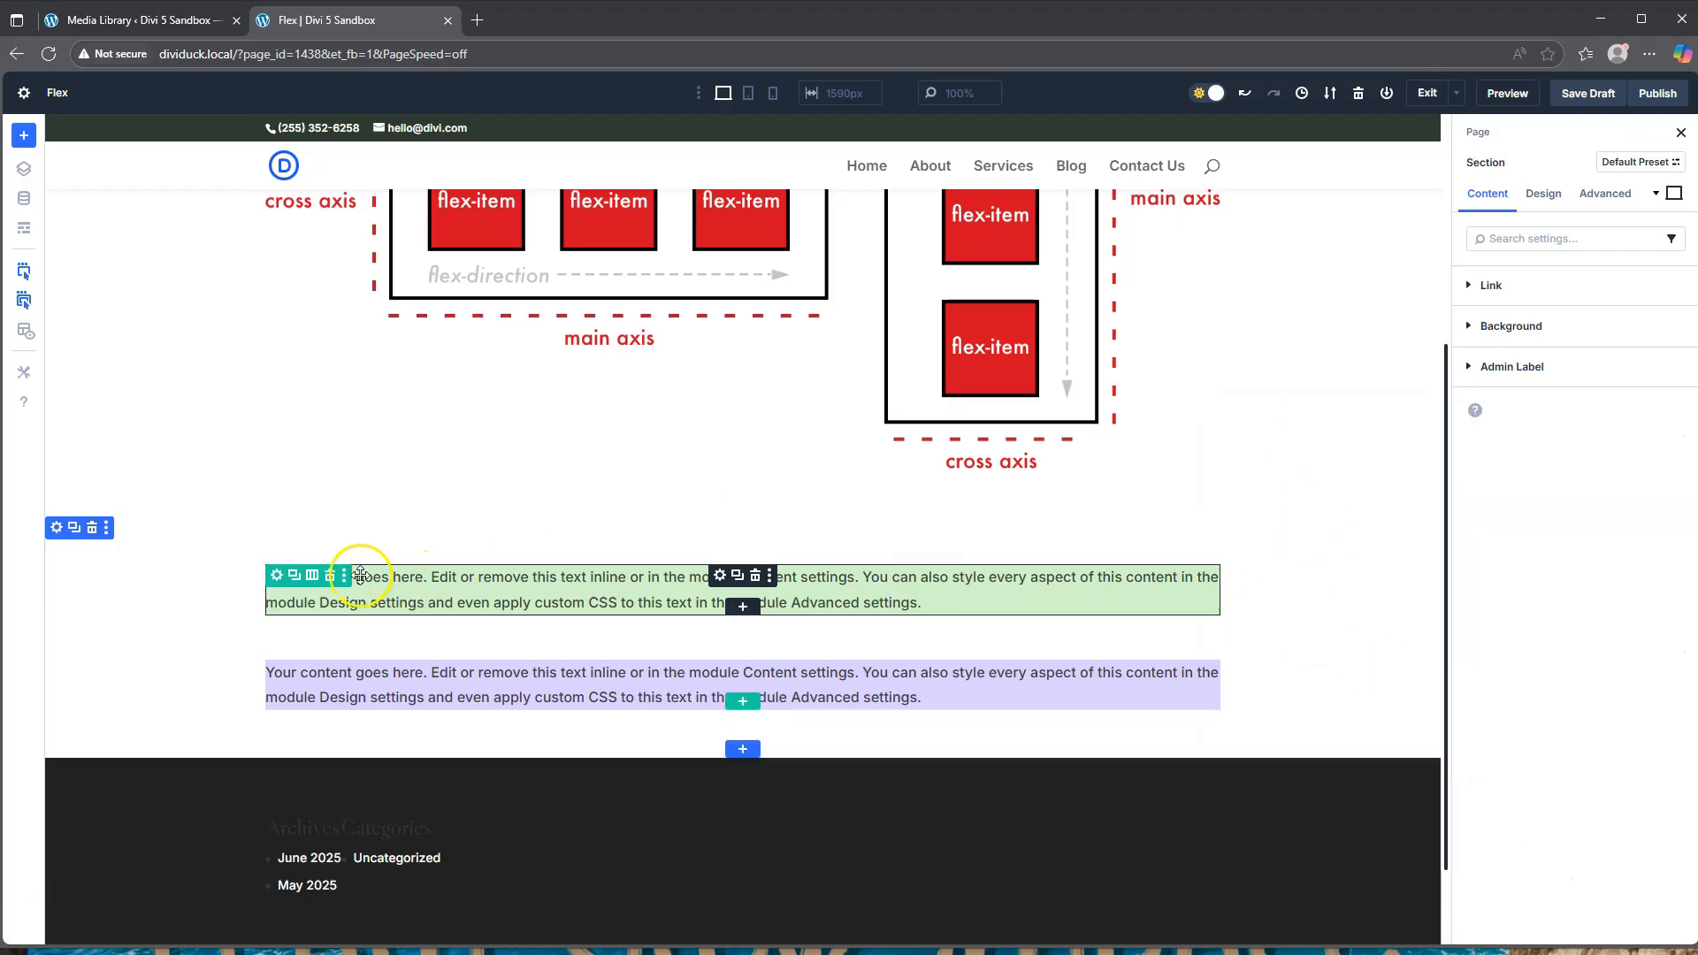
left_click(277, 575)
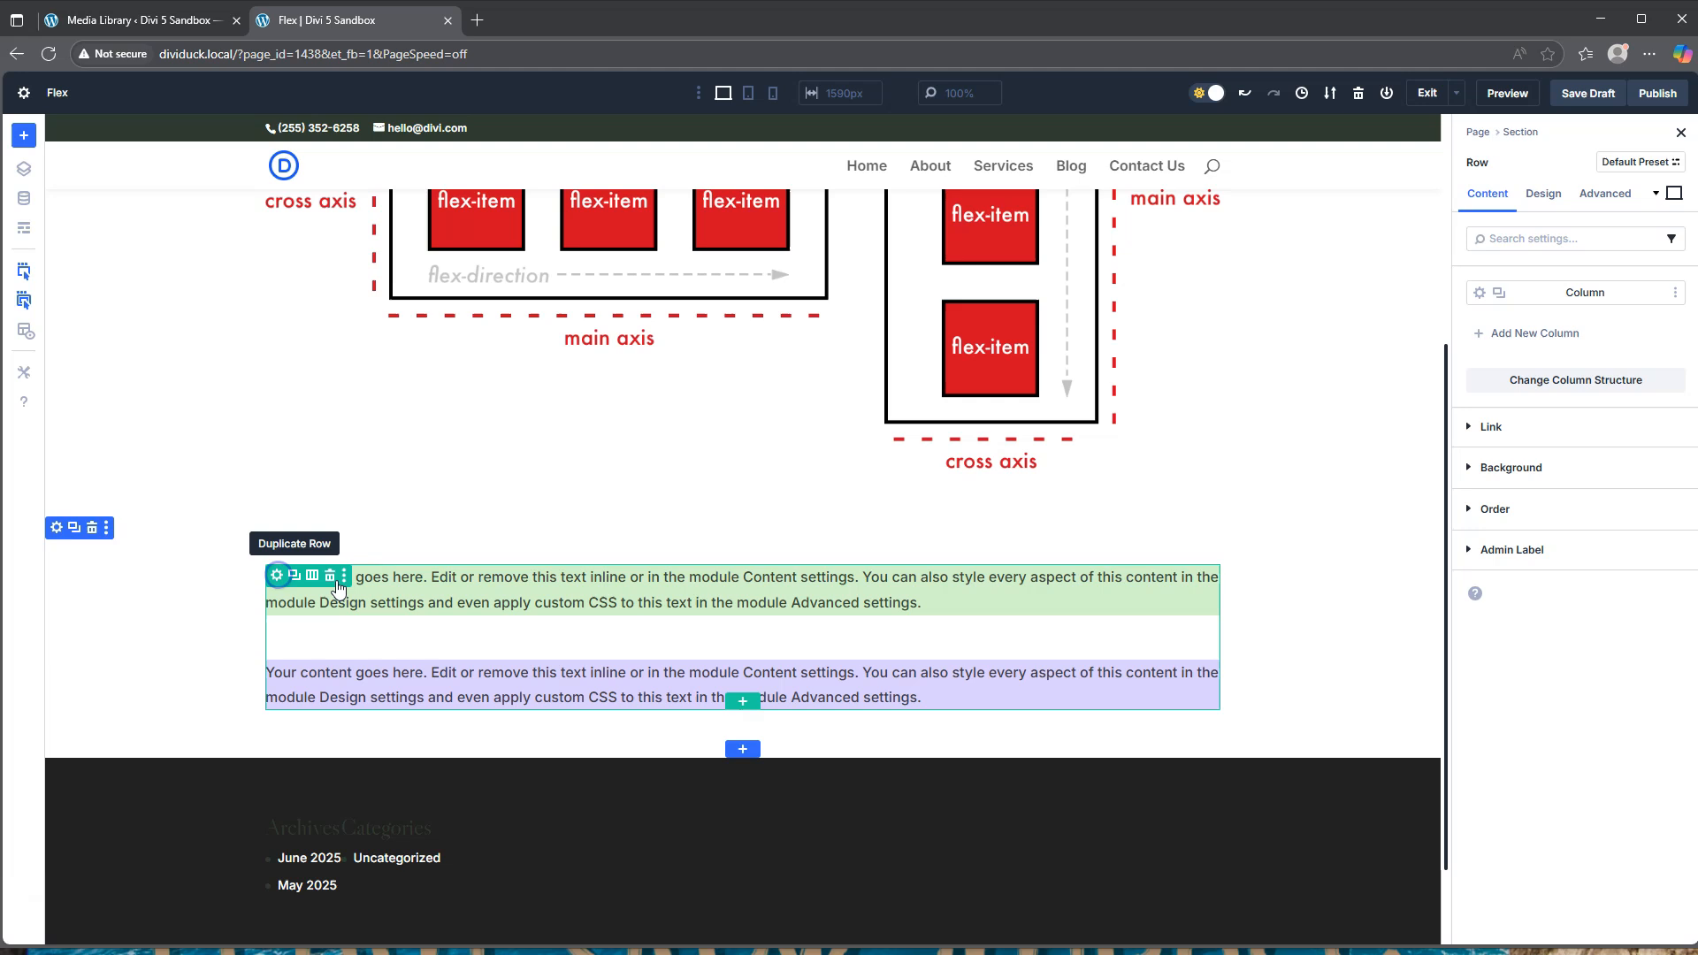
left_click(1479, 292)
left_click(1543, 196)
left_click(1500, 287)
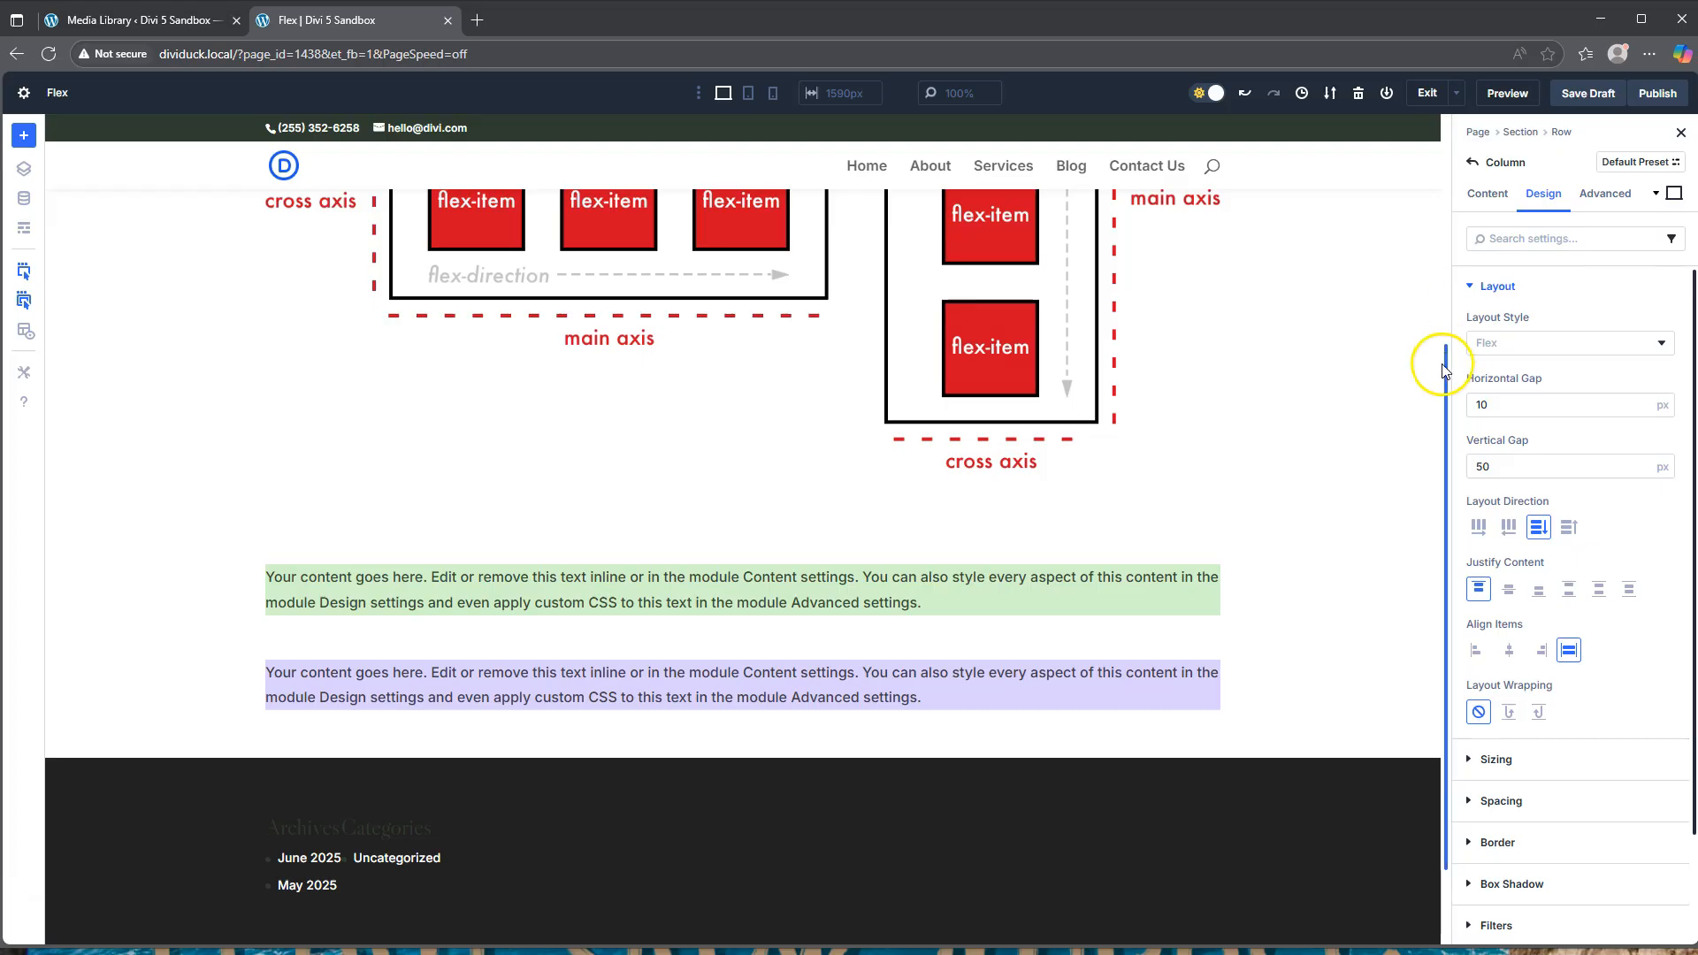
left_click(1516, 458)
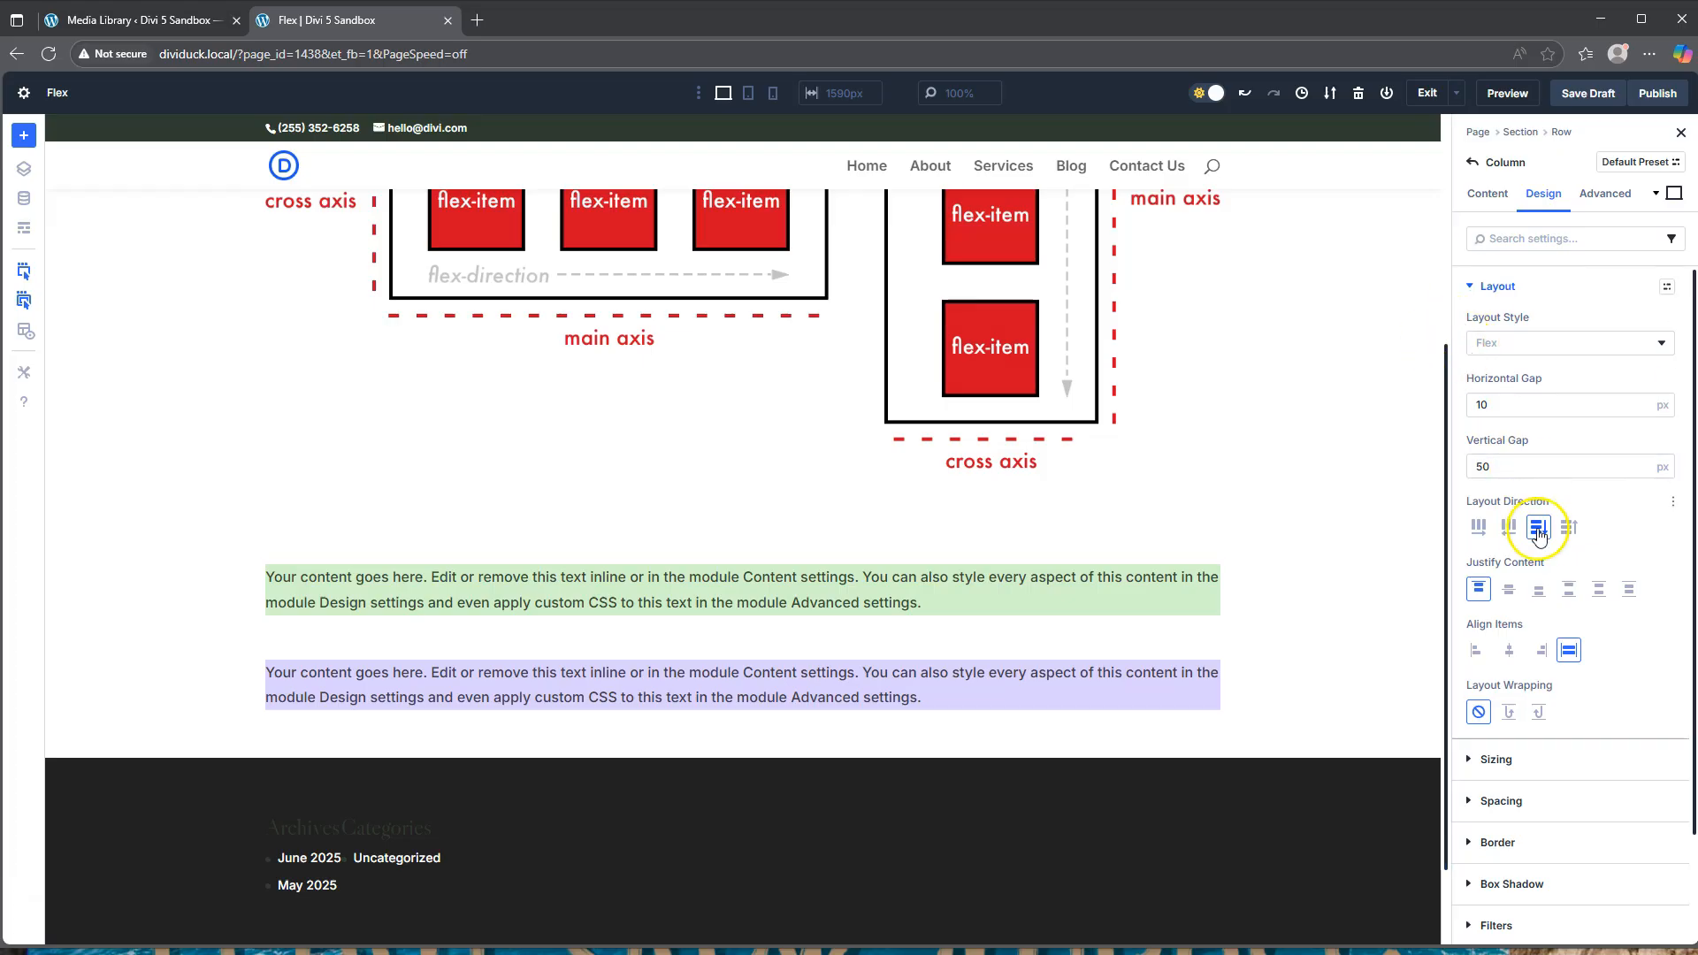
left_click(1509, 527)
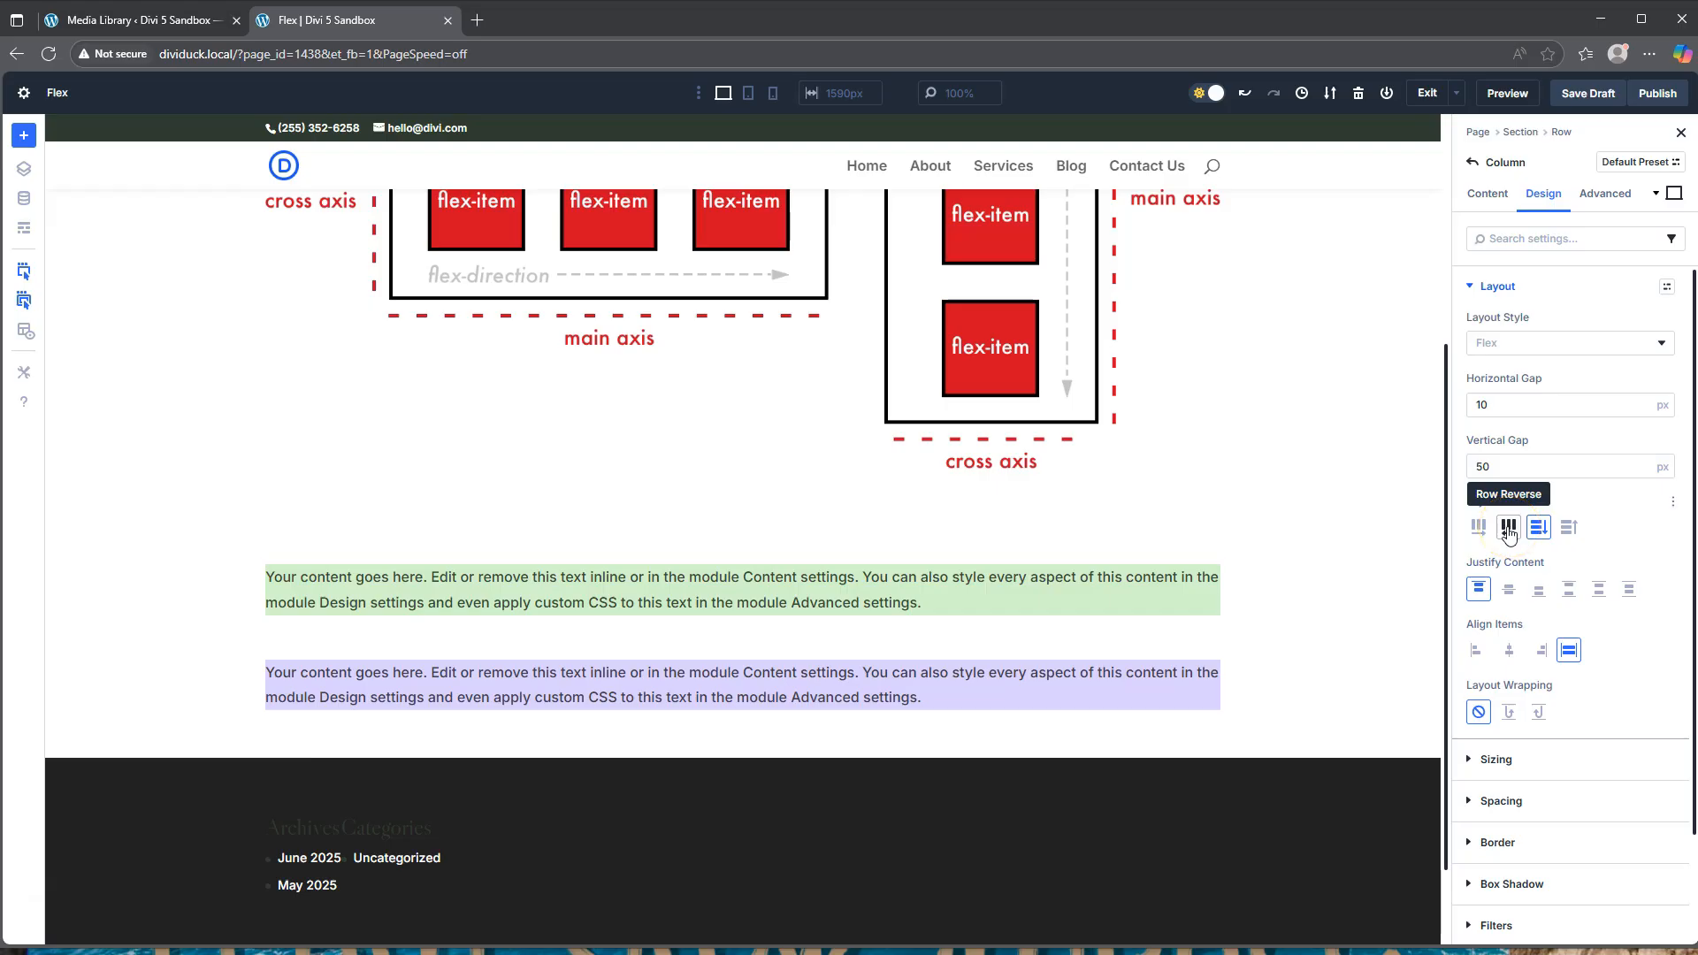
left_click(1477, 528)
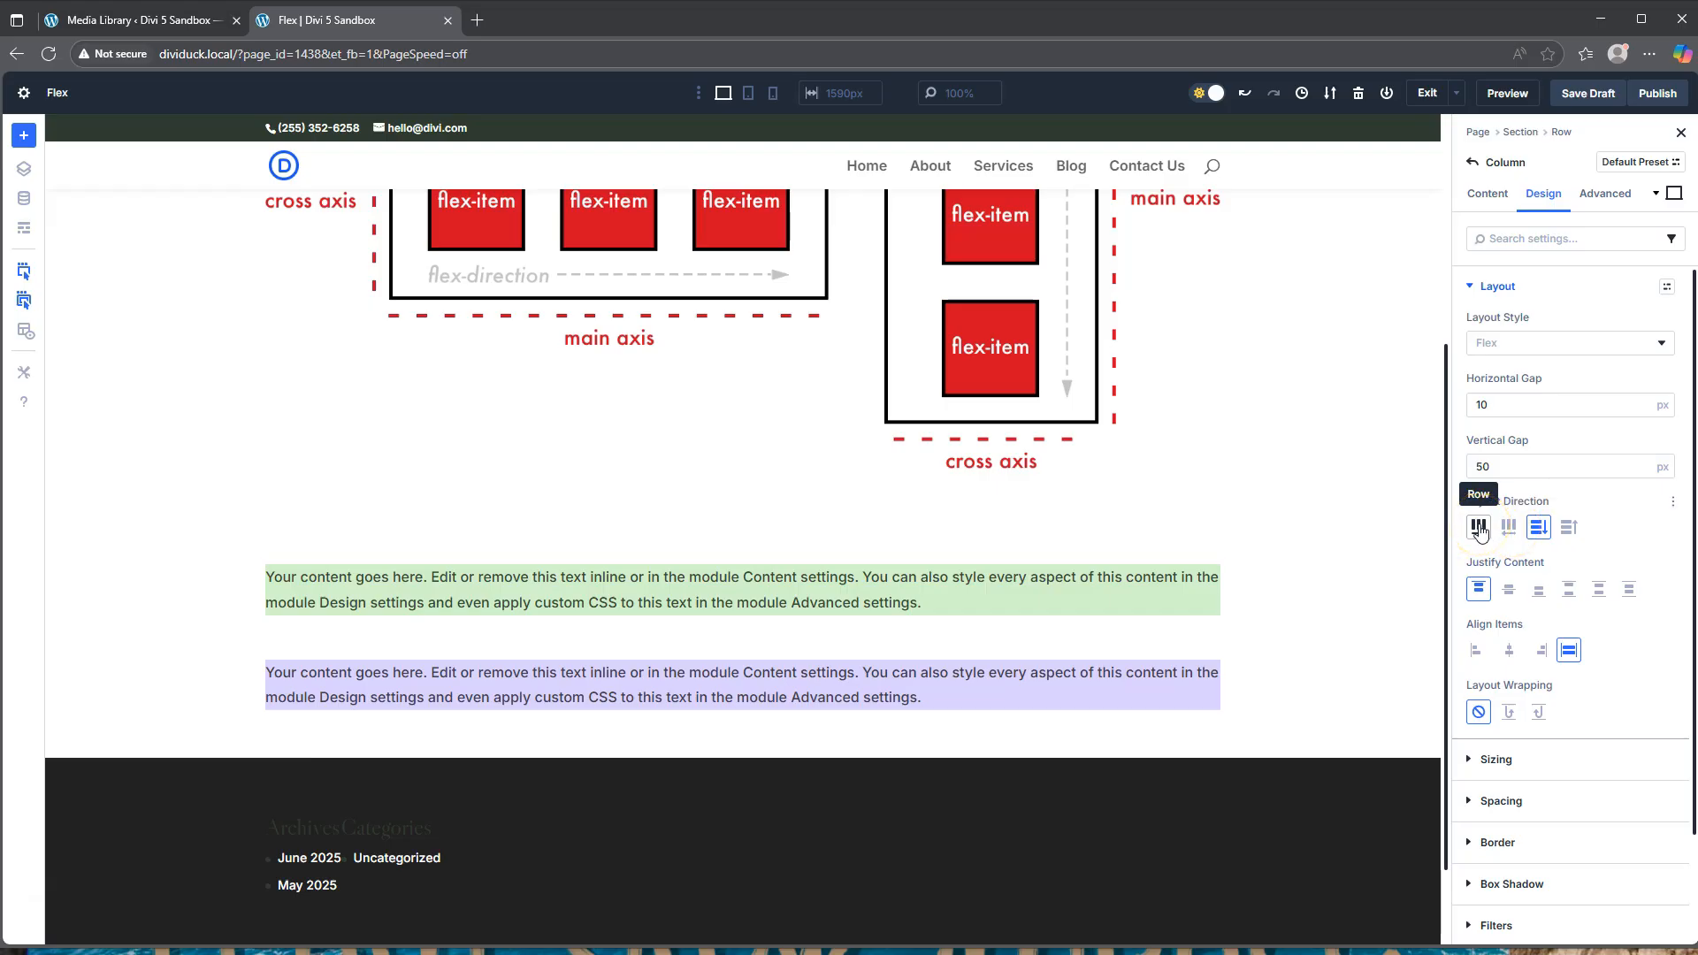
left_click(1478, 528)
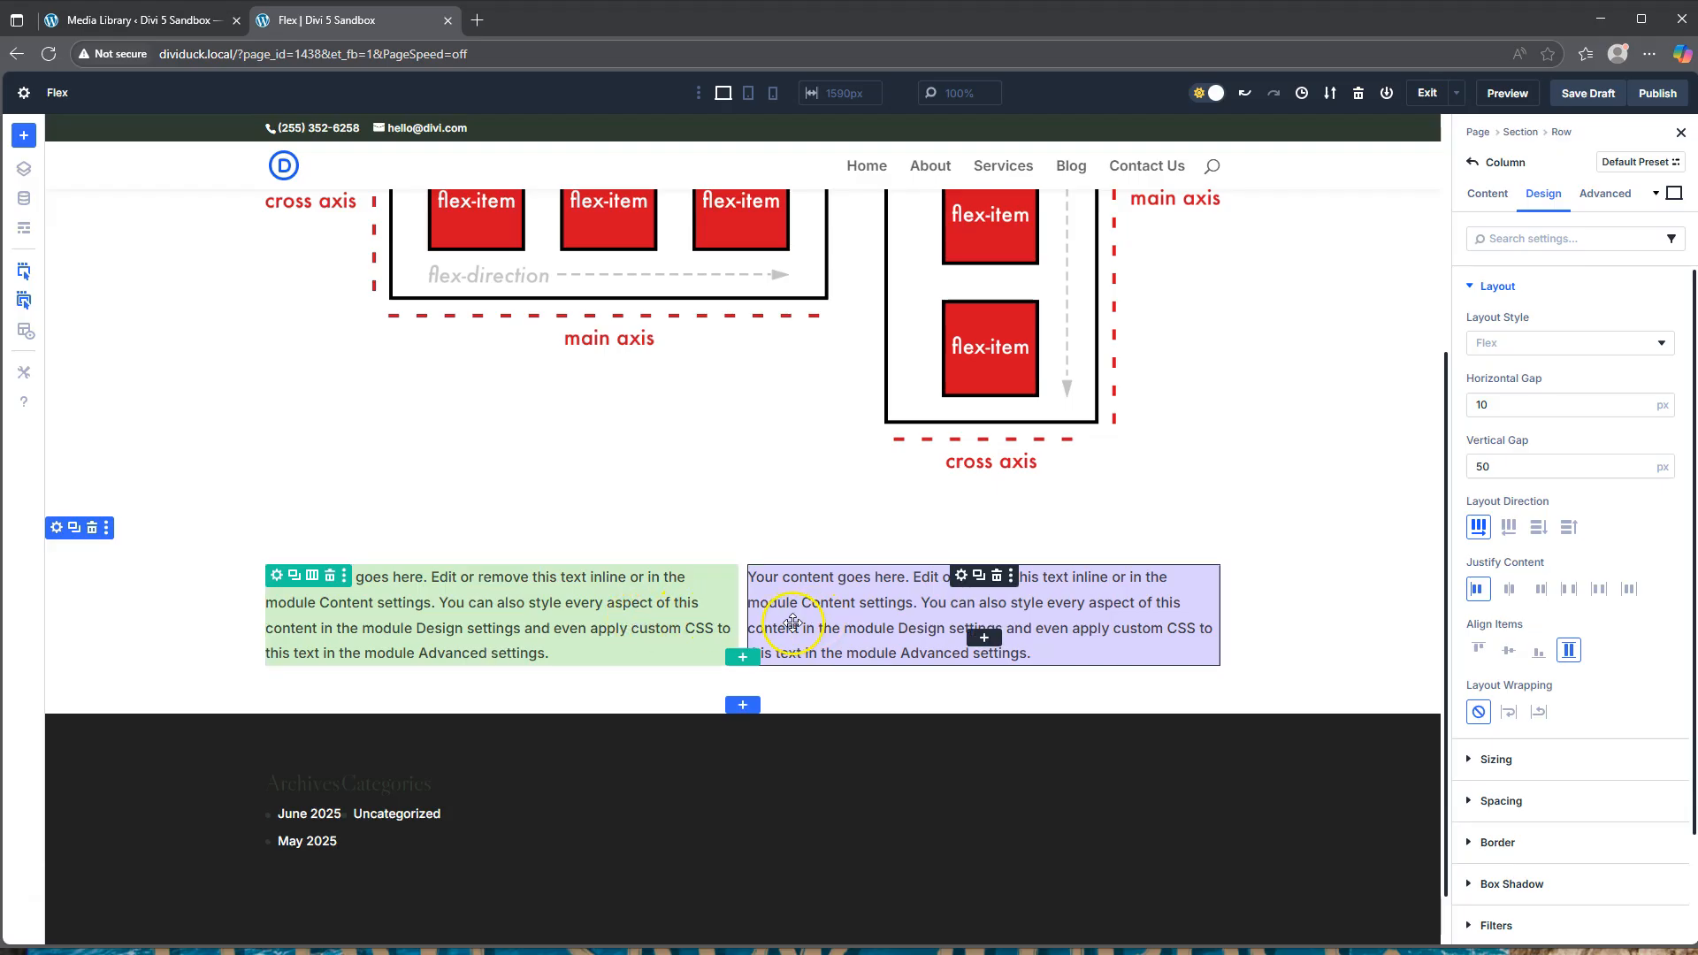
left_click(1509, 528)
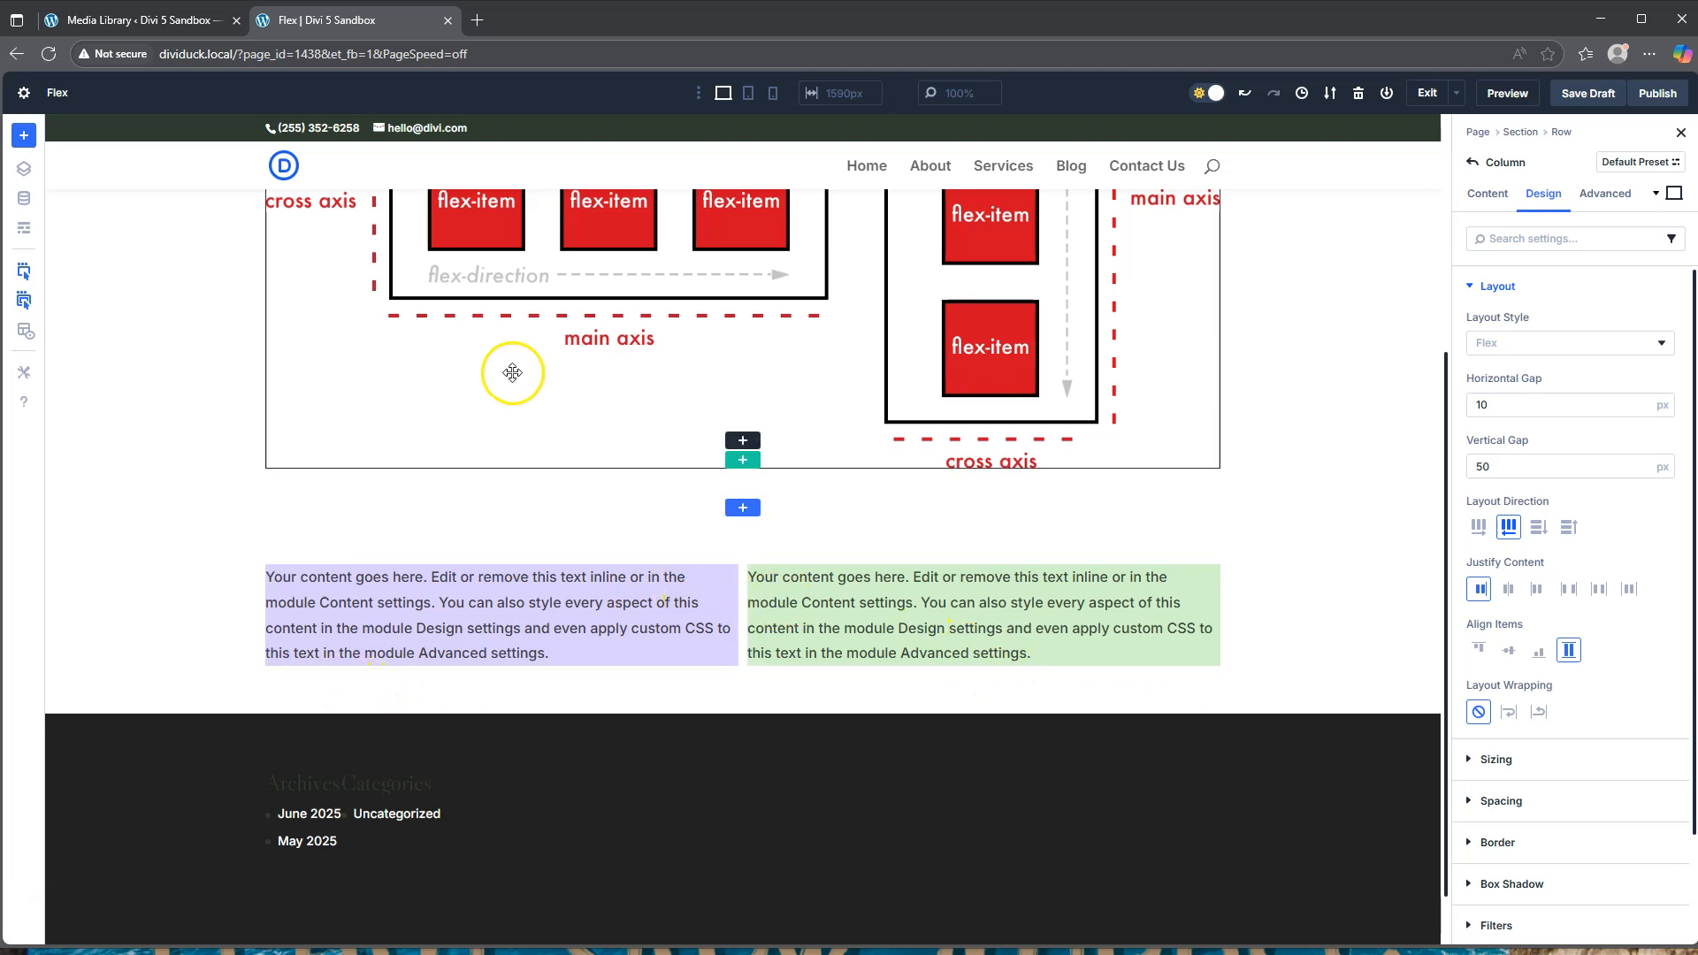
scroll(512, 373, "up", 1)
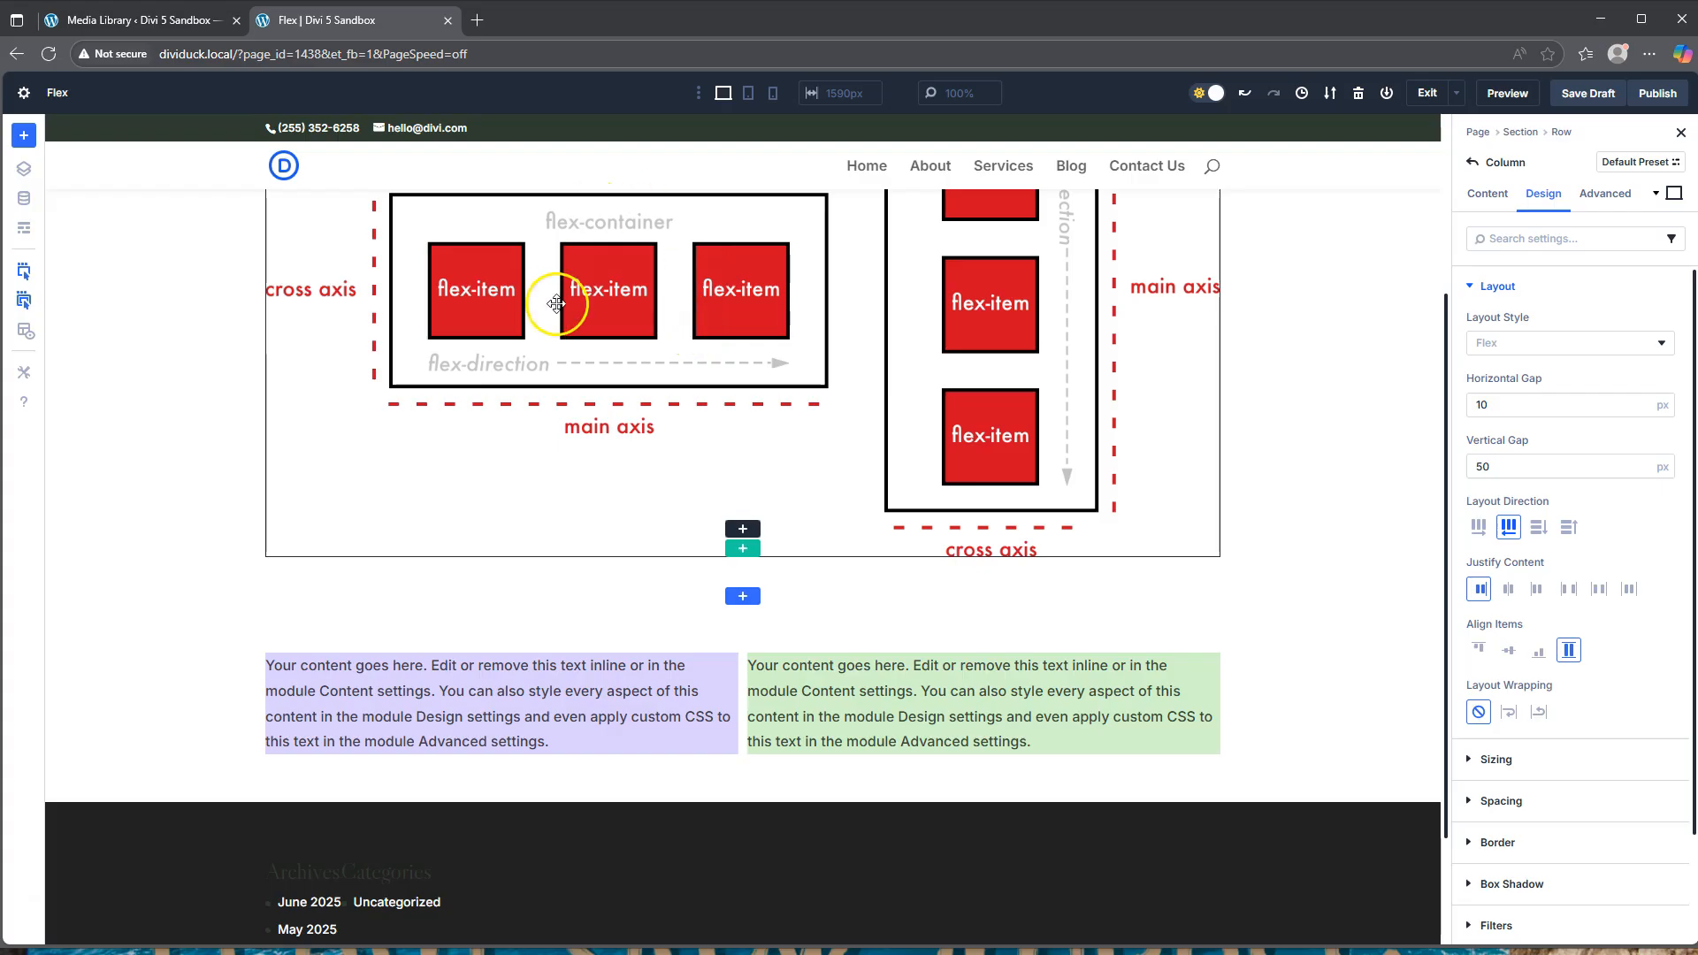
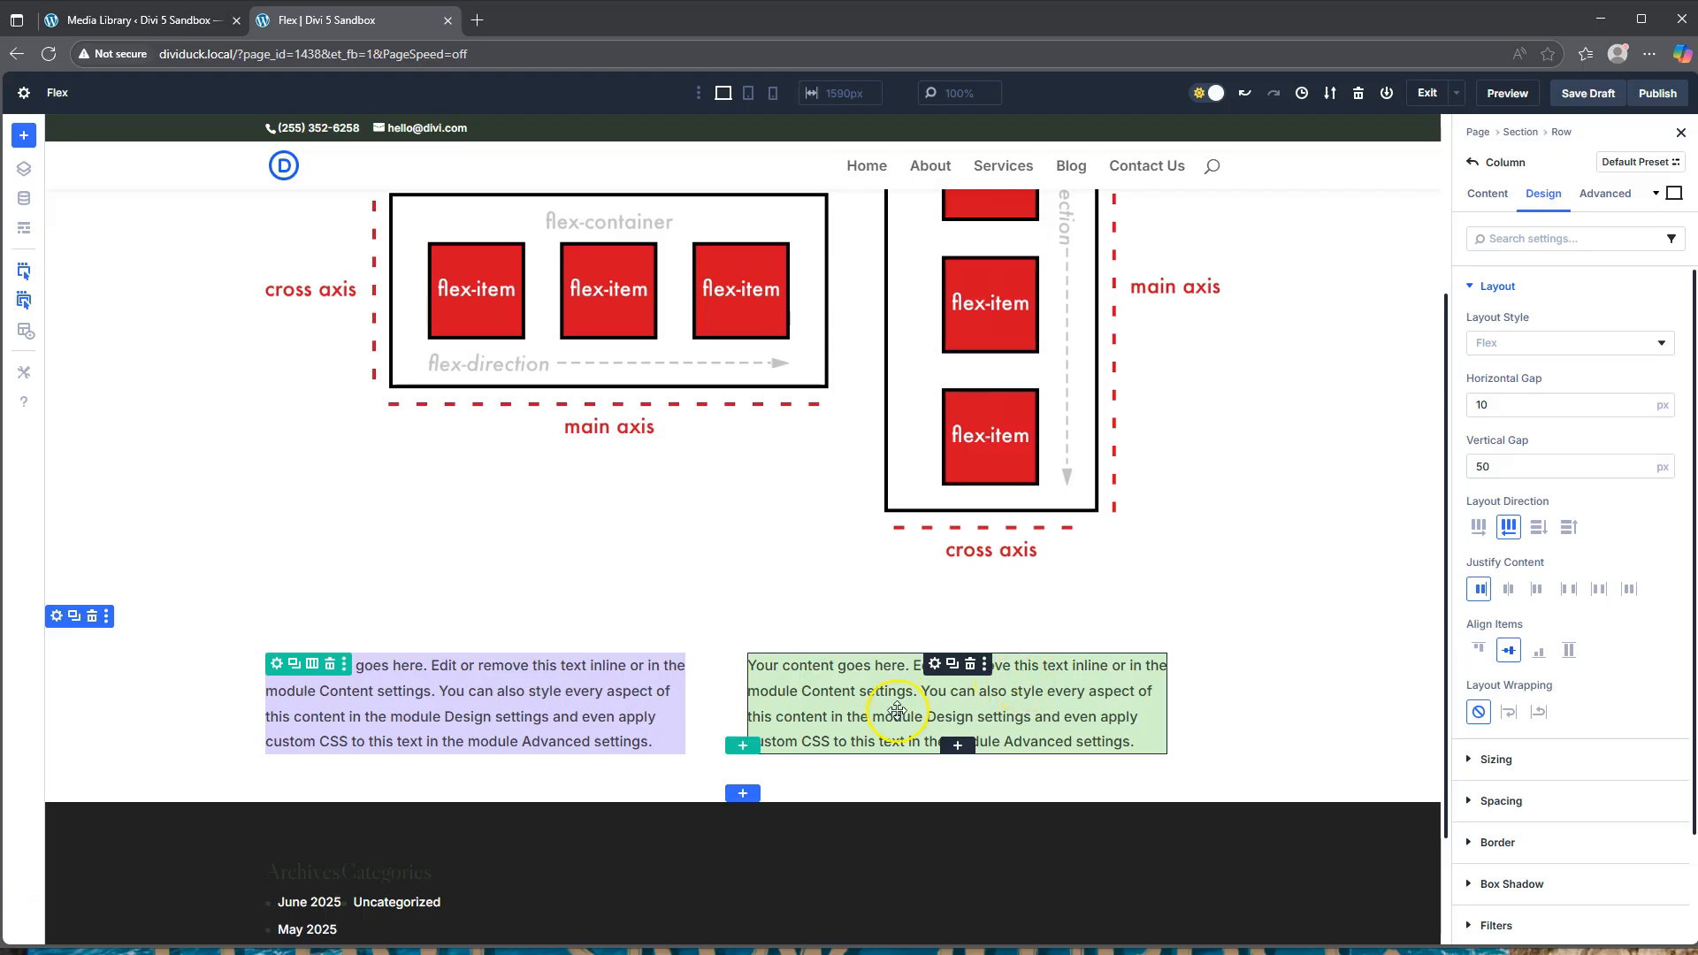
Step: Add an Icon module directly after the green Text module and choose the circled double-chevron-up icon
left_click(955, 748)
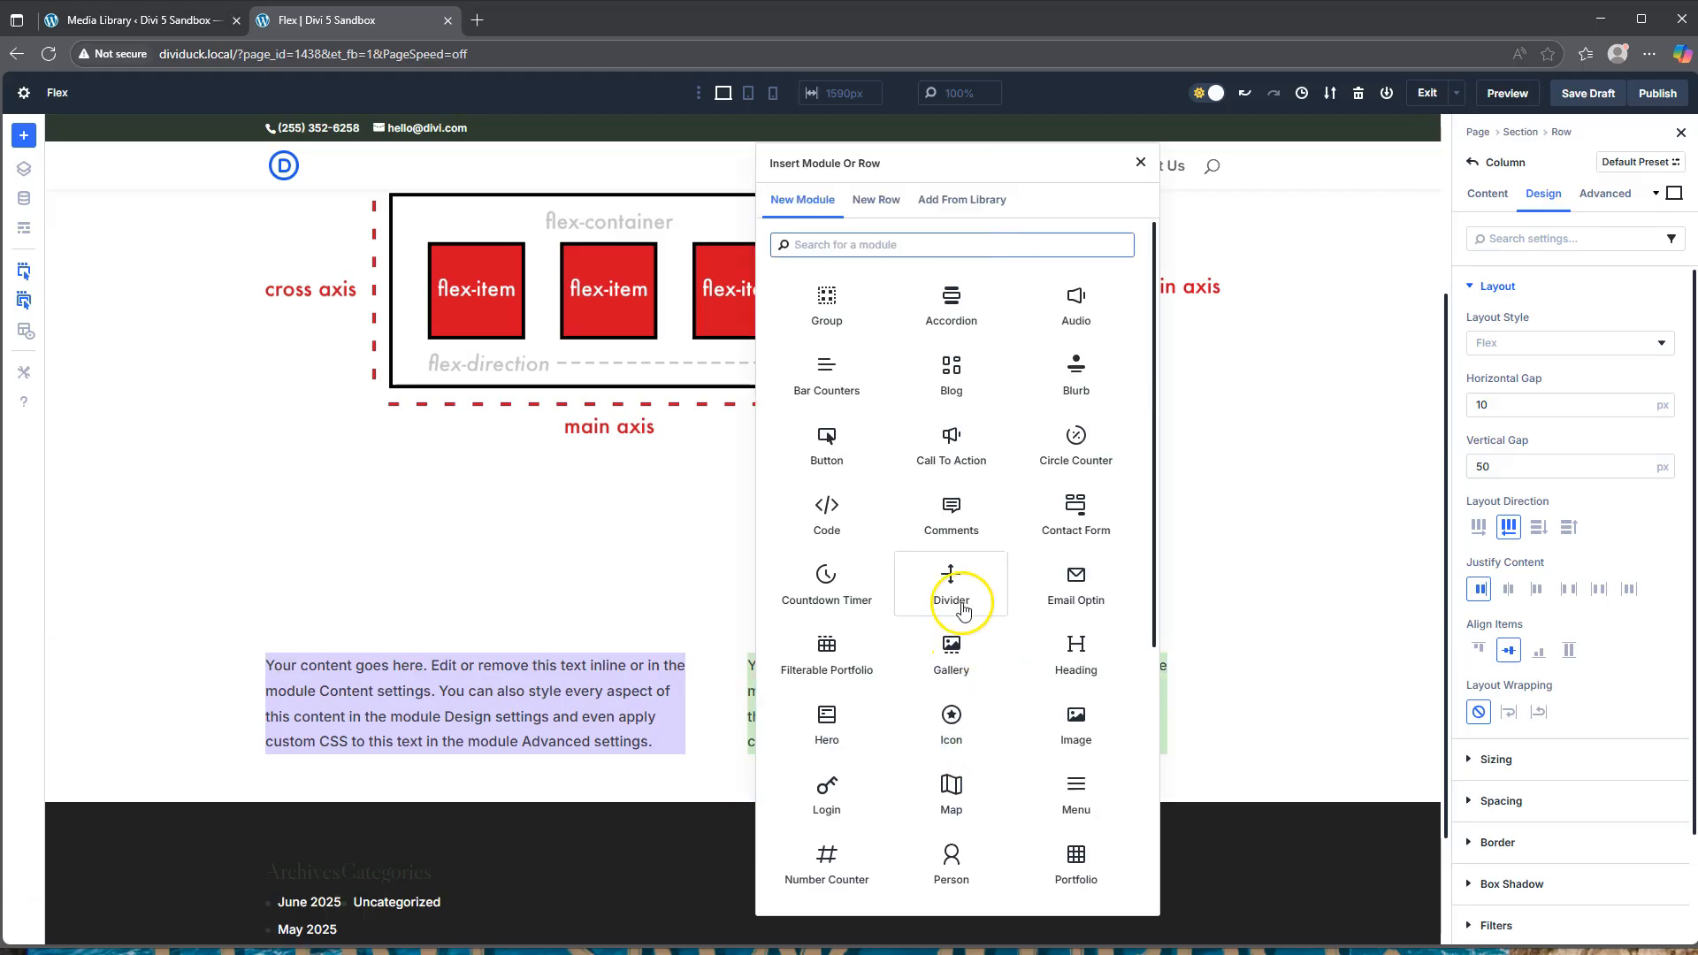
scroll(962, 610, "down", 2)
left_click(949, 541)
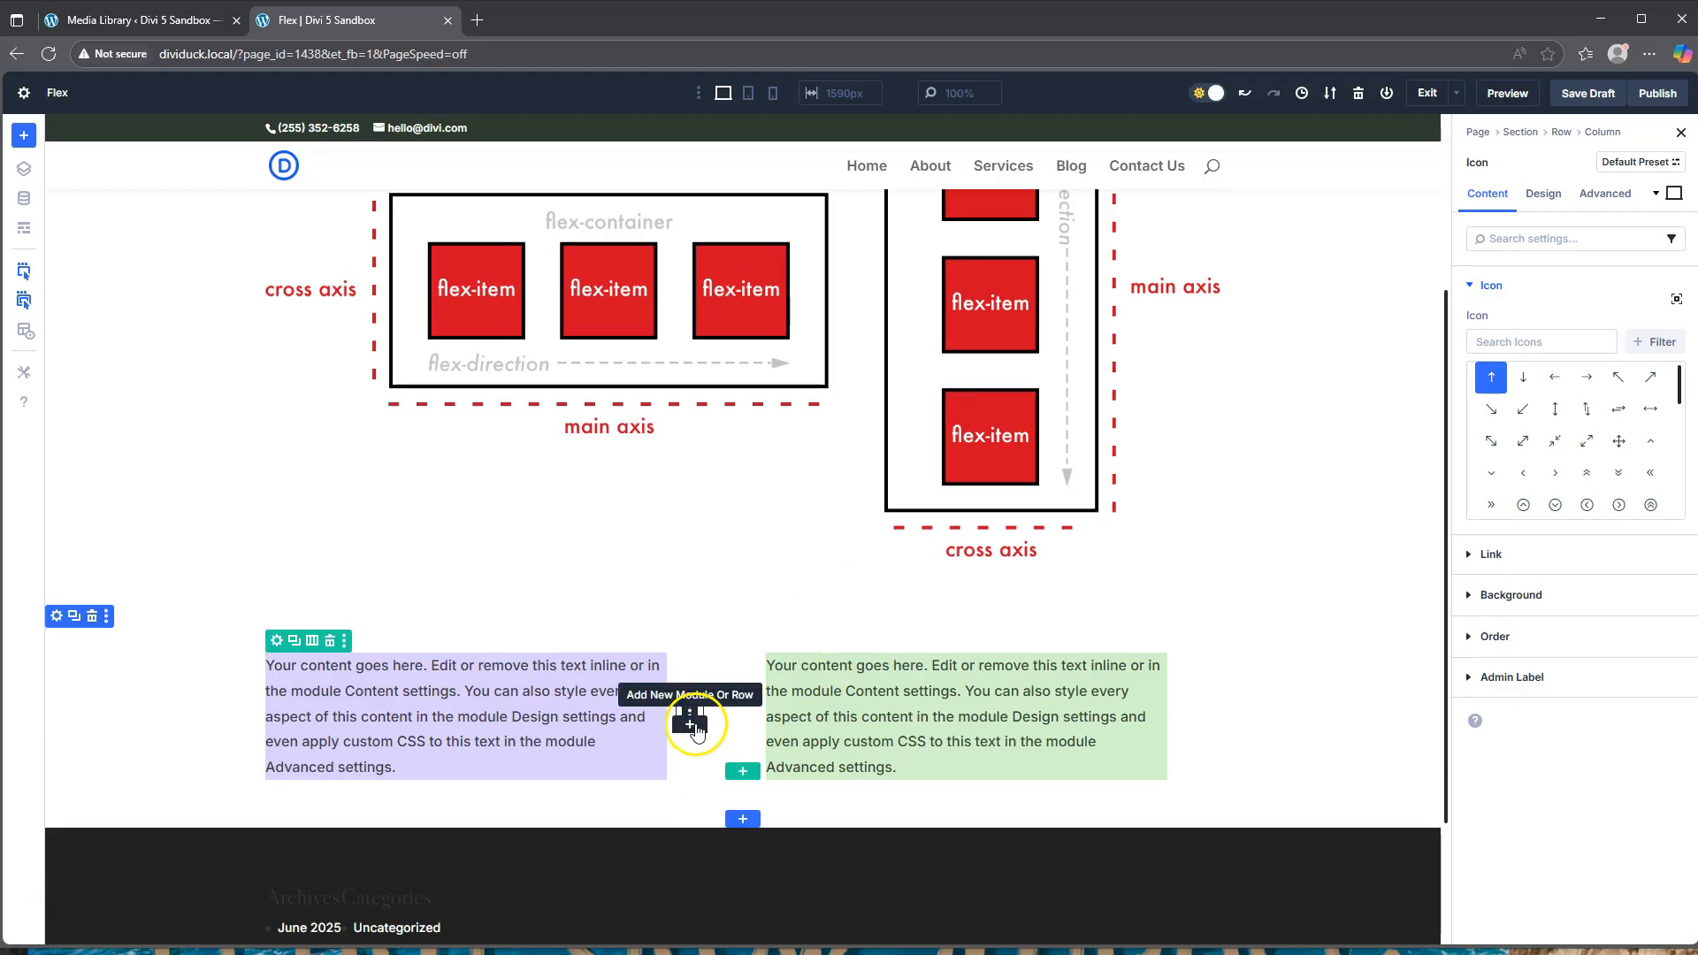
scroll(1605, 477, "down", 1)
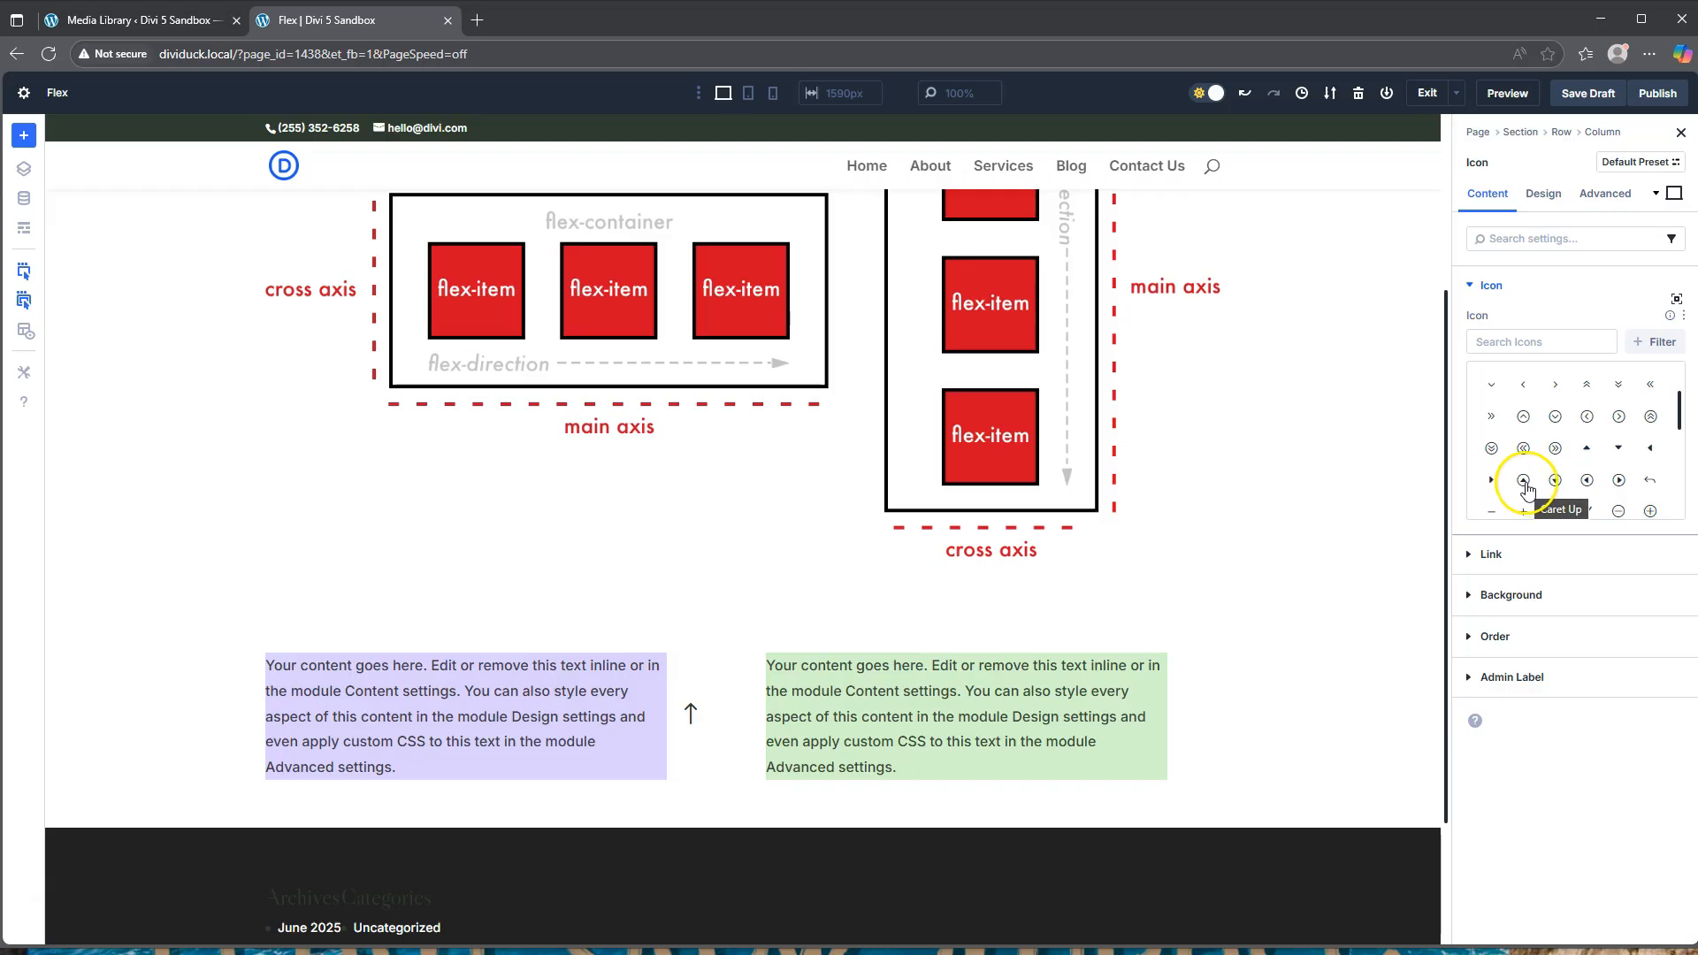
left_click(1651, 417)
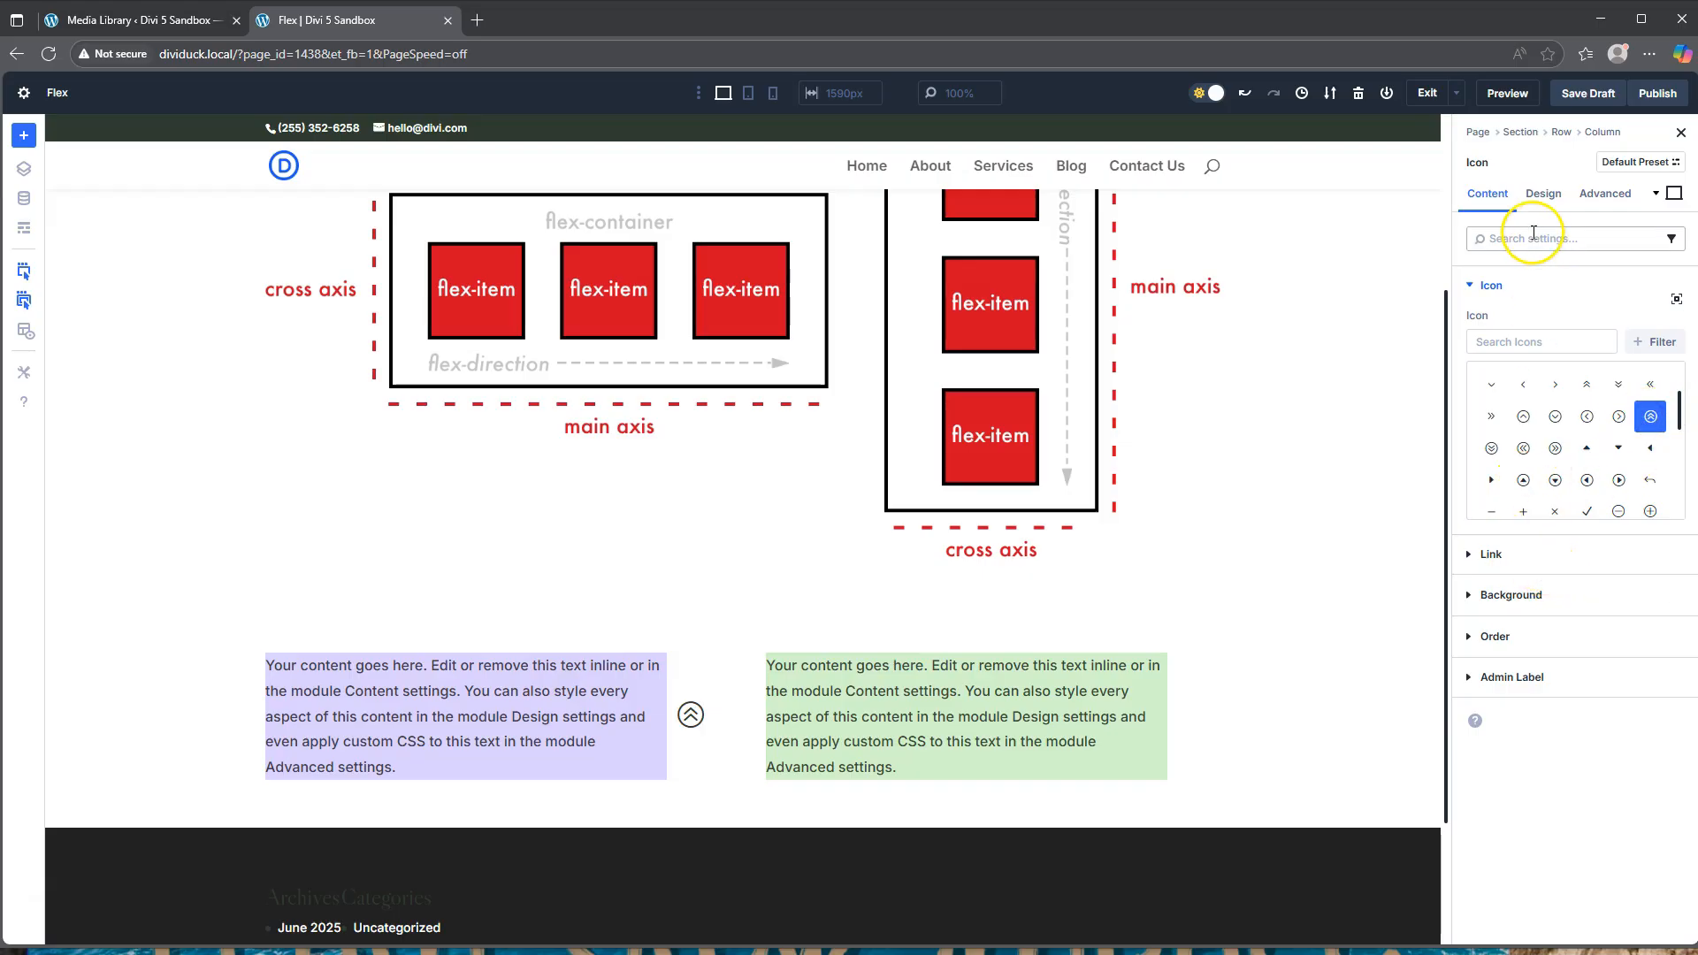
left_click(1488, 285)
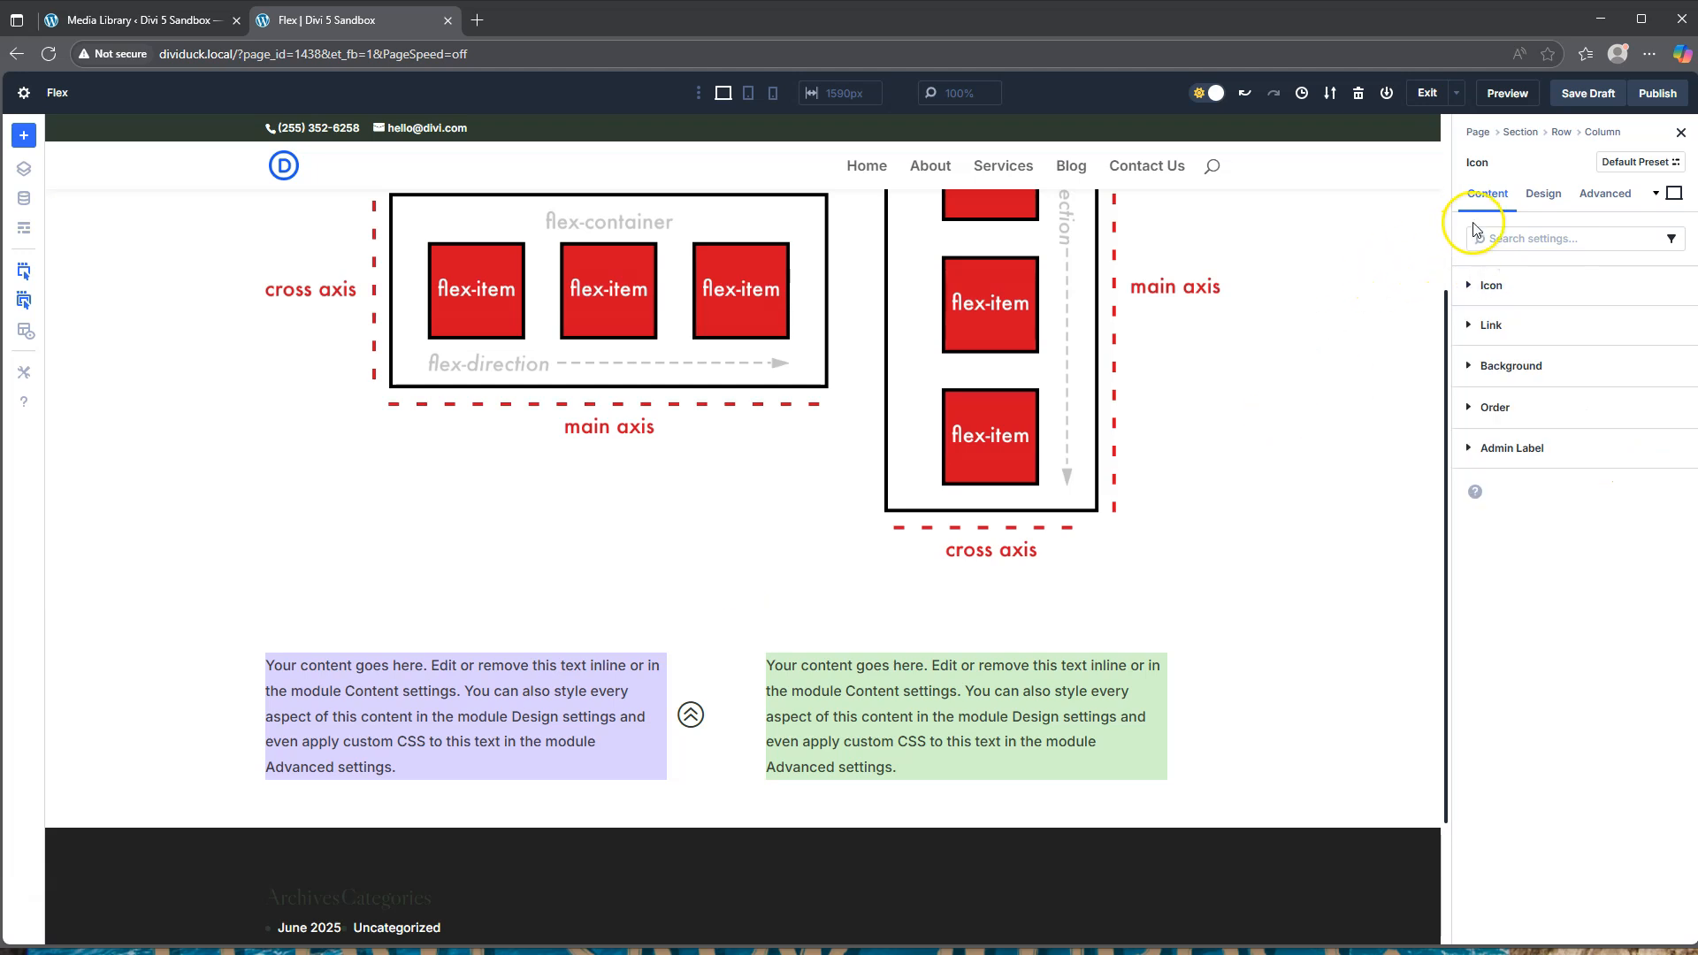
Step: Try the Start and End item alignments on the parent column and set Align Items to Stretch
left_click(1602, 132)
left_click(1543, 193)
left_click(1497, 286)
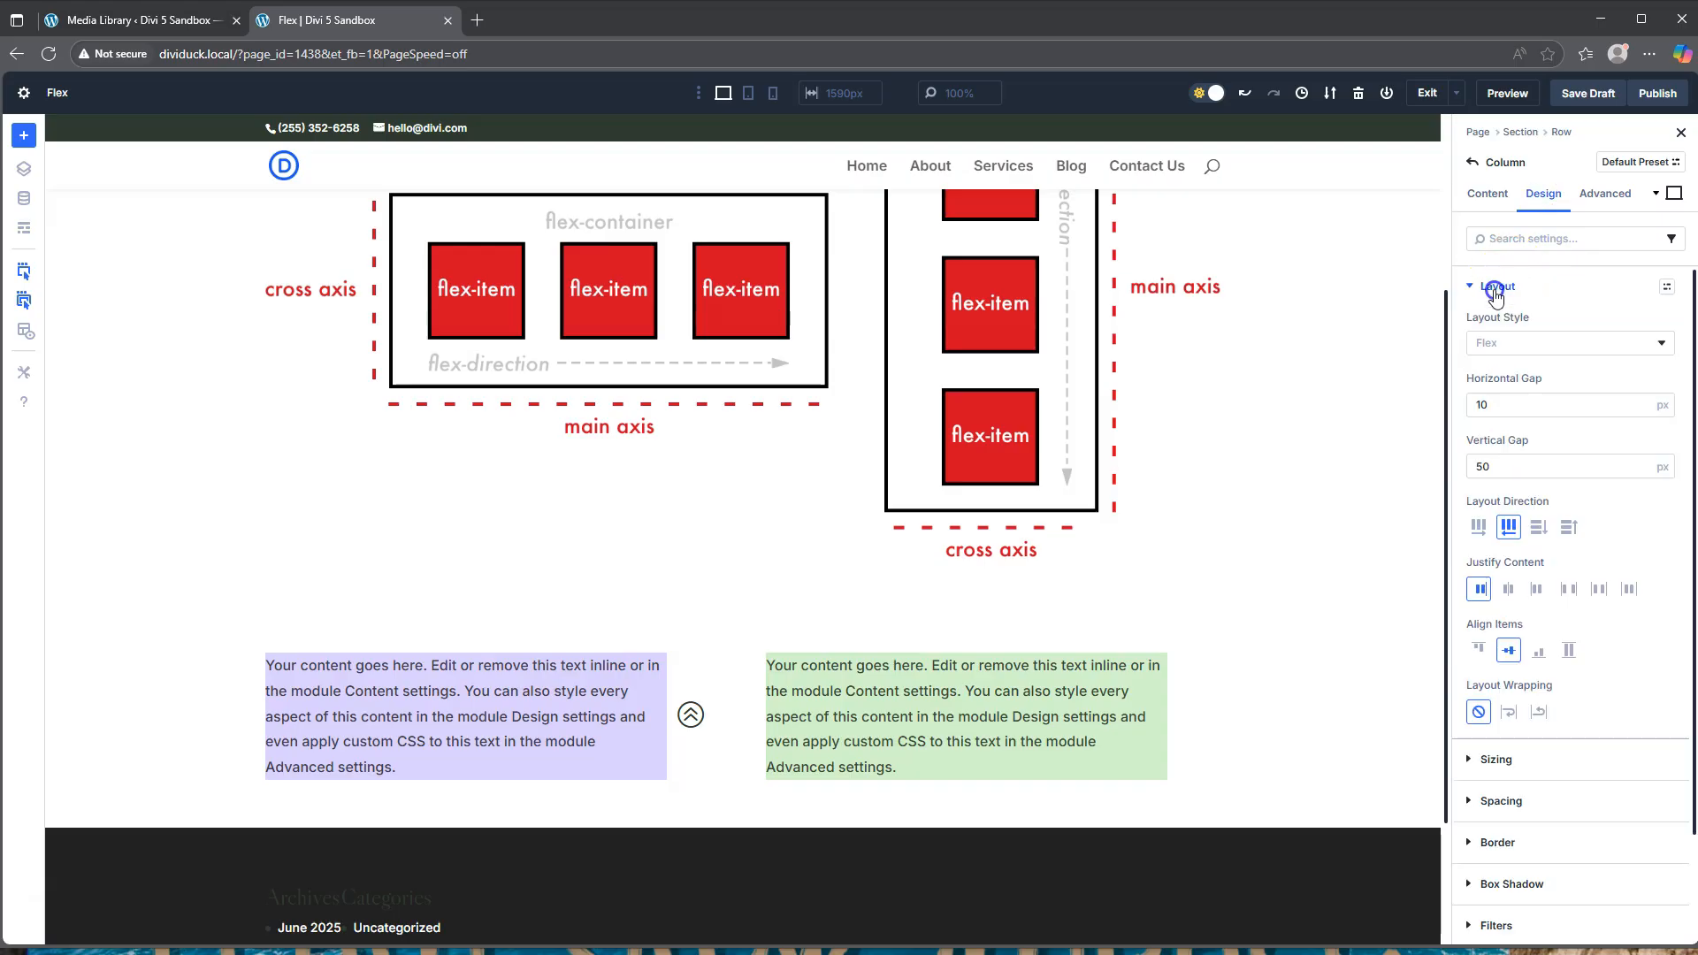
scroll(1531, 562, "down", 2)
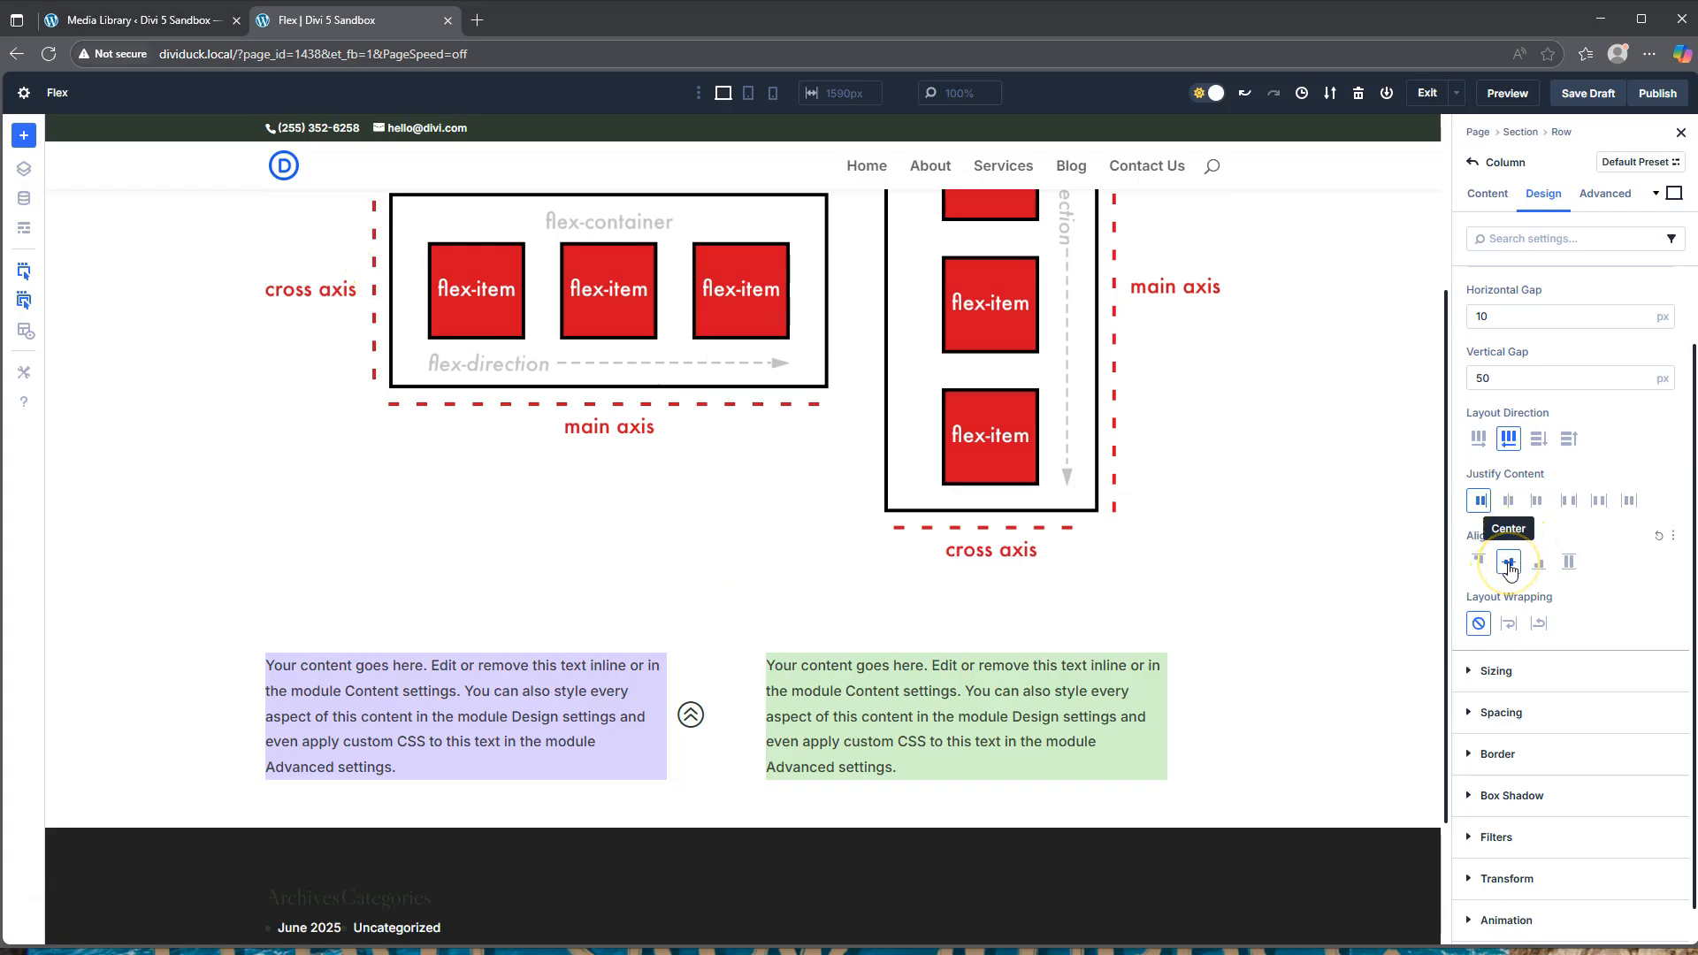
left_click(1479, 564)
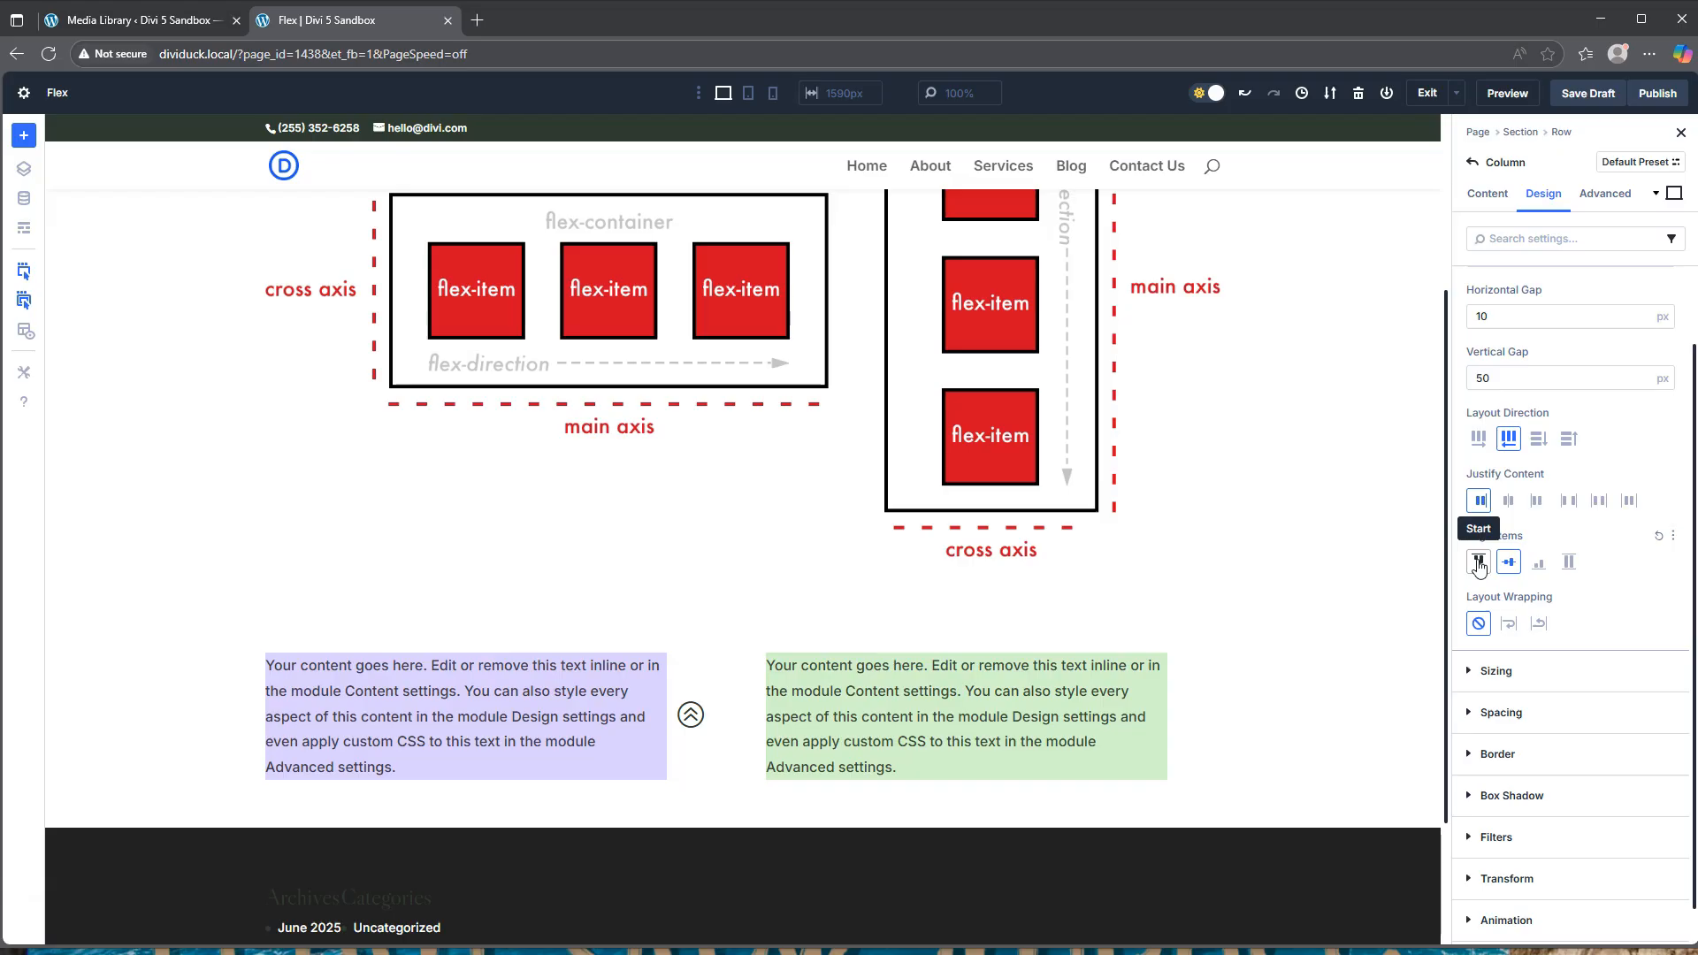
left_click(1479, 564)
left_click(707, 665)
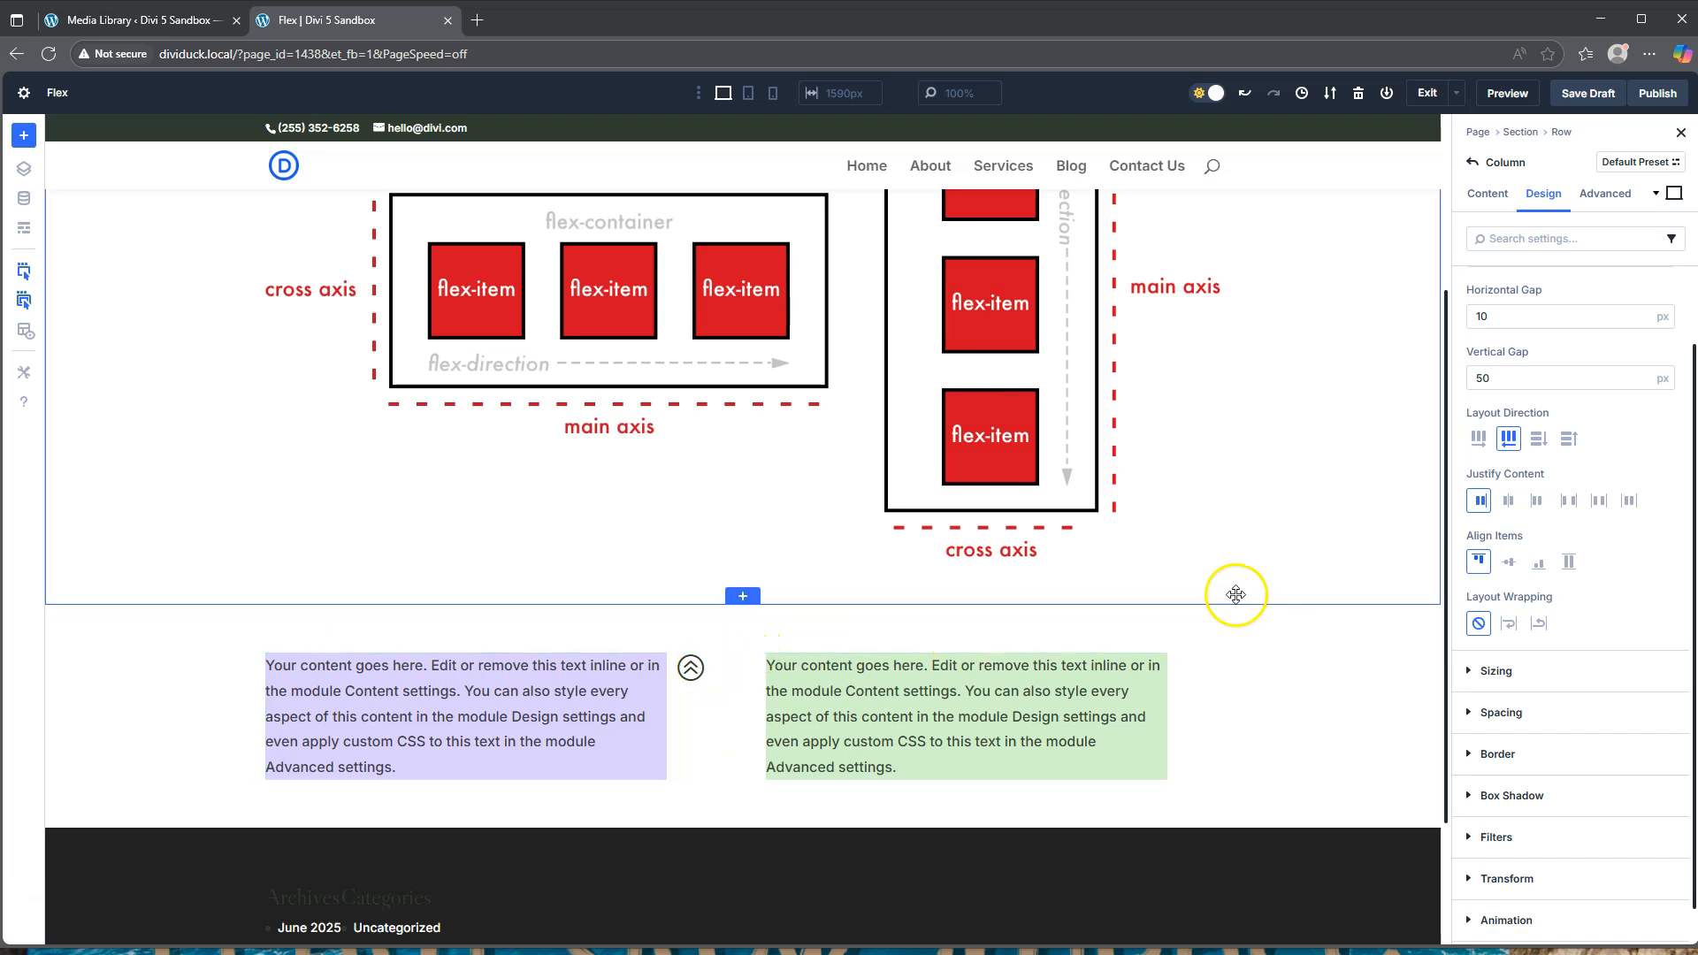
left_click(1540, 566)
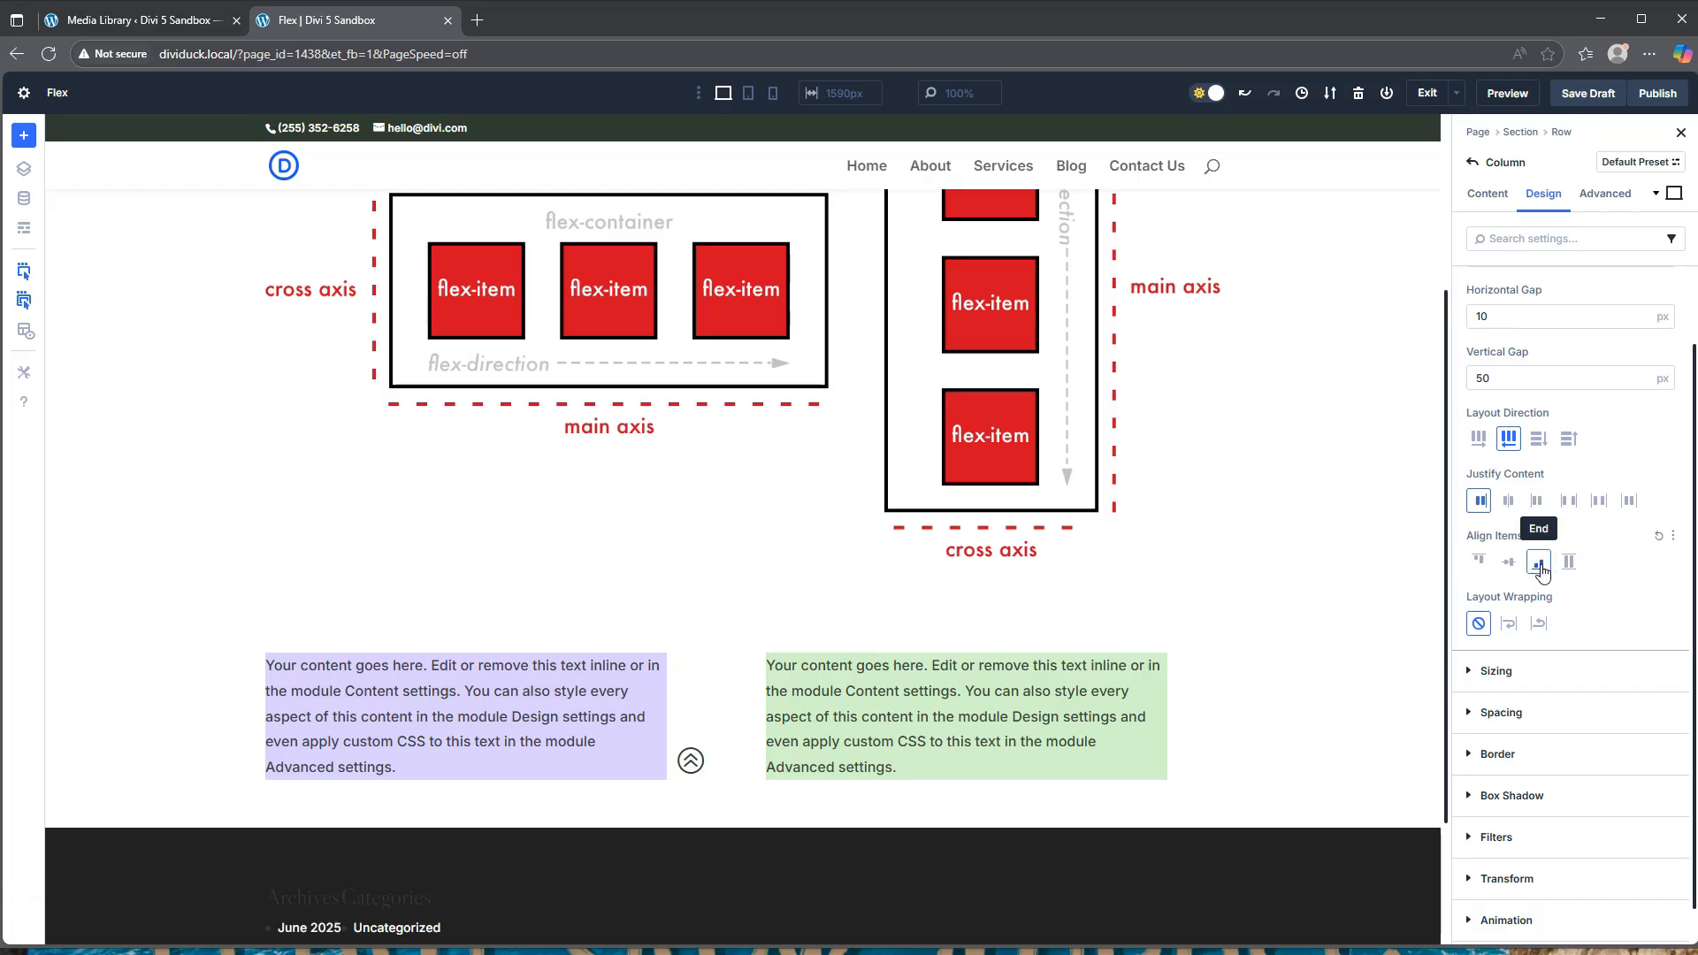
left_click(1568, 561)
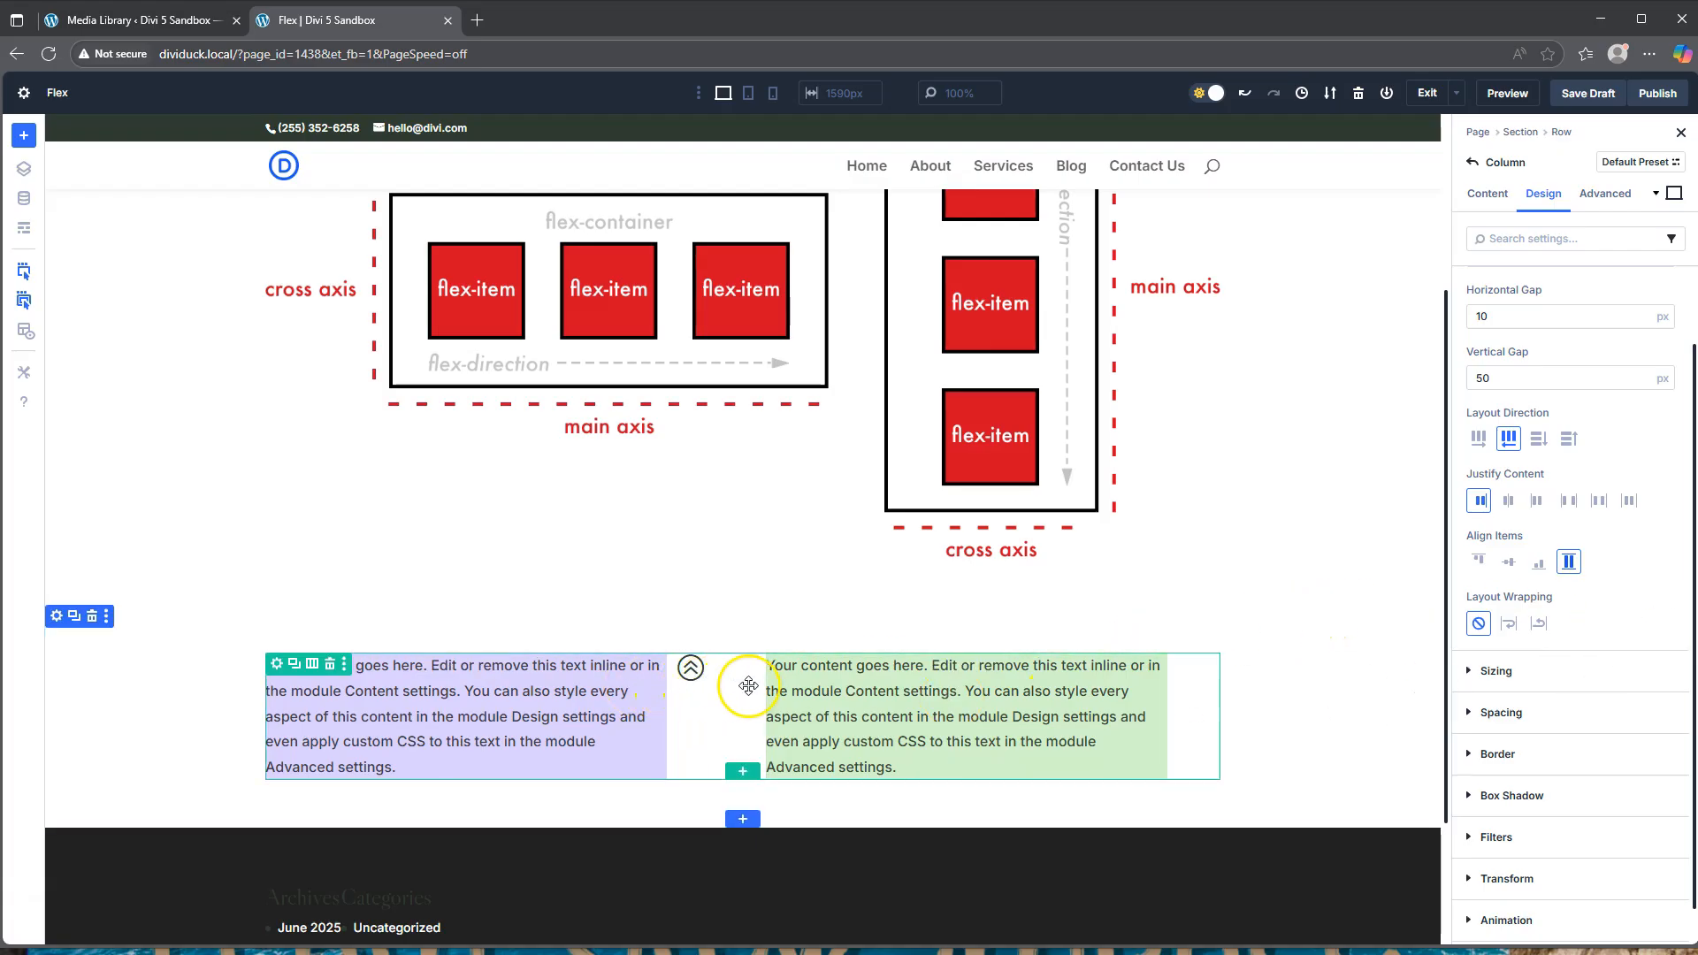
Step: Set the parent column's layout direction to Column and compare the stacked modules with the flex diagram
left_click(1539, 442)
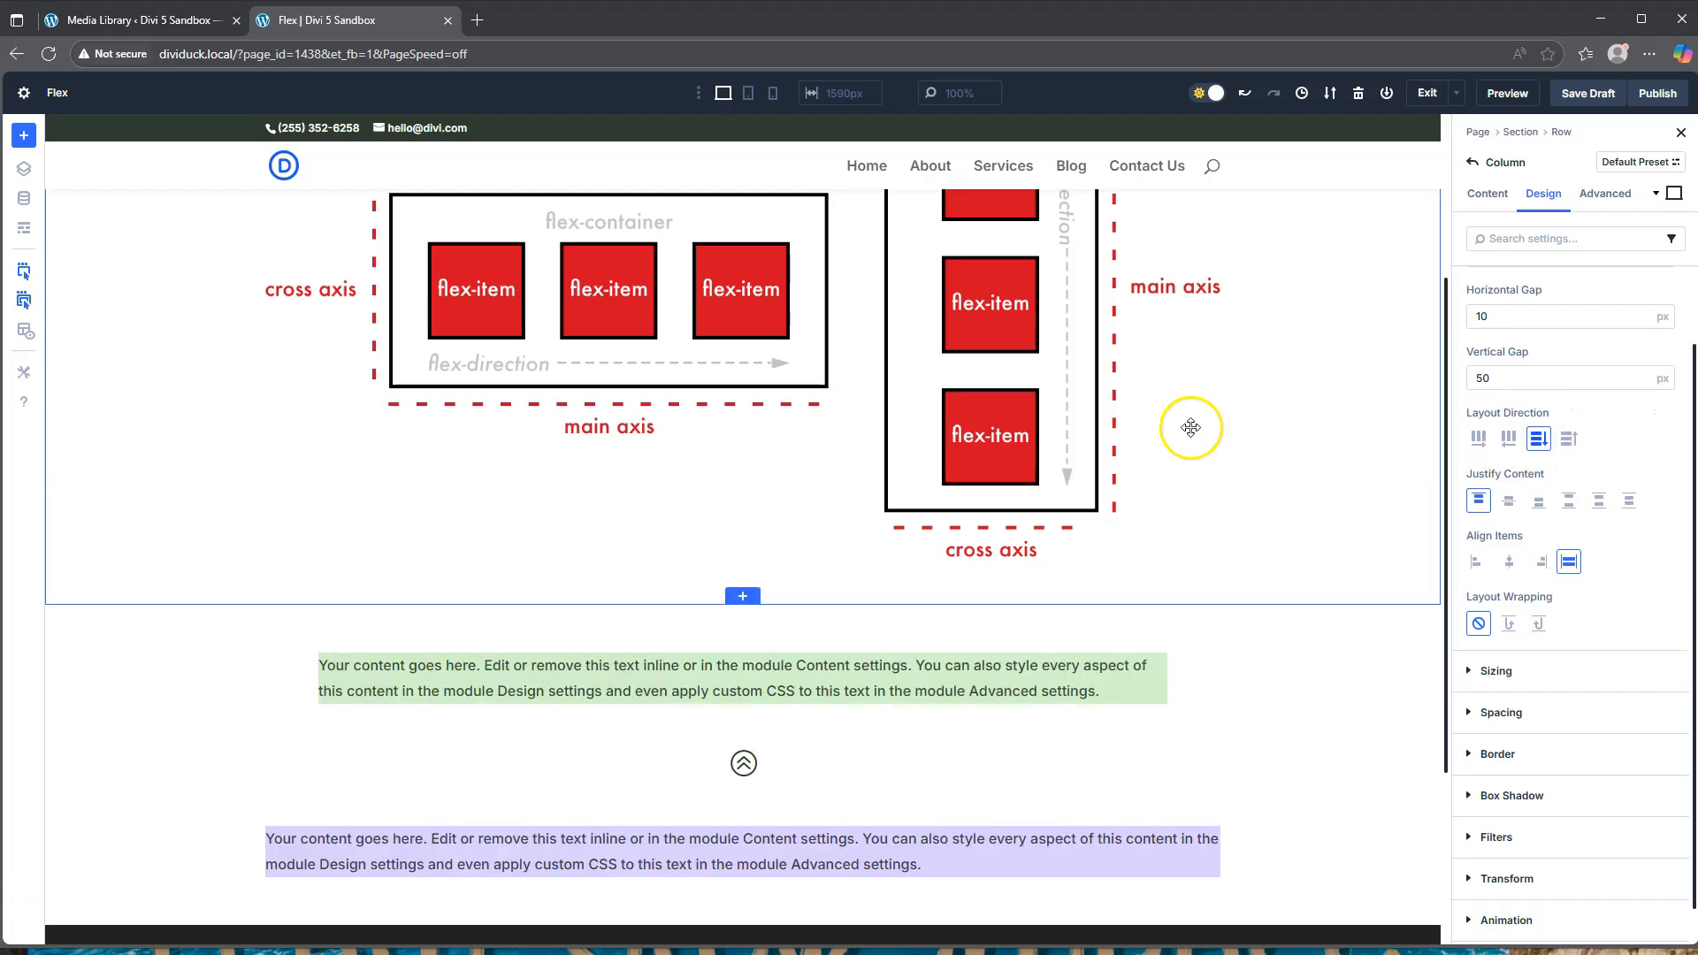
scroll(1141, 429, "up", 2)
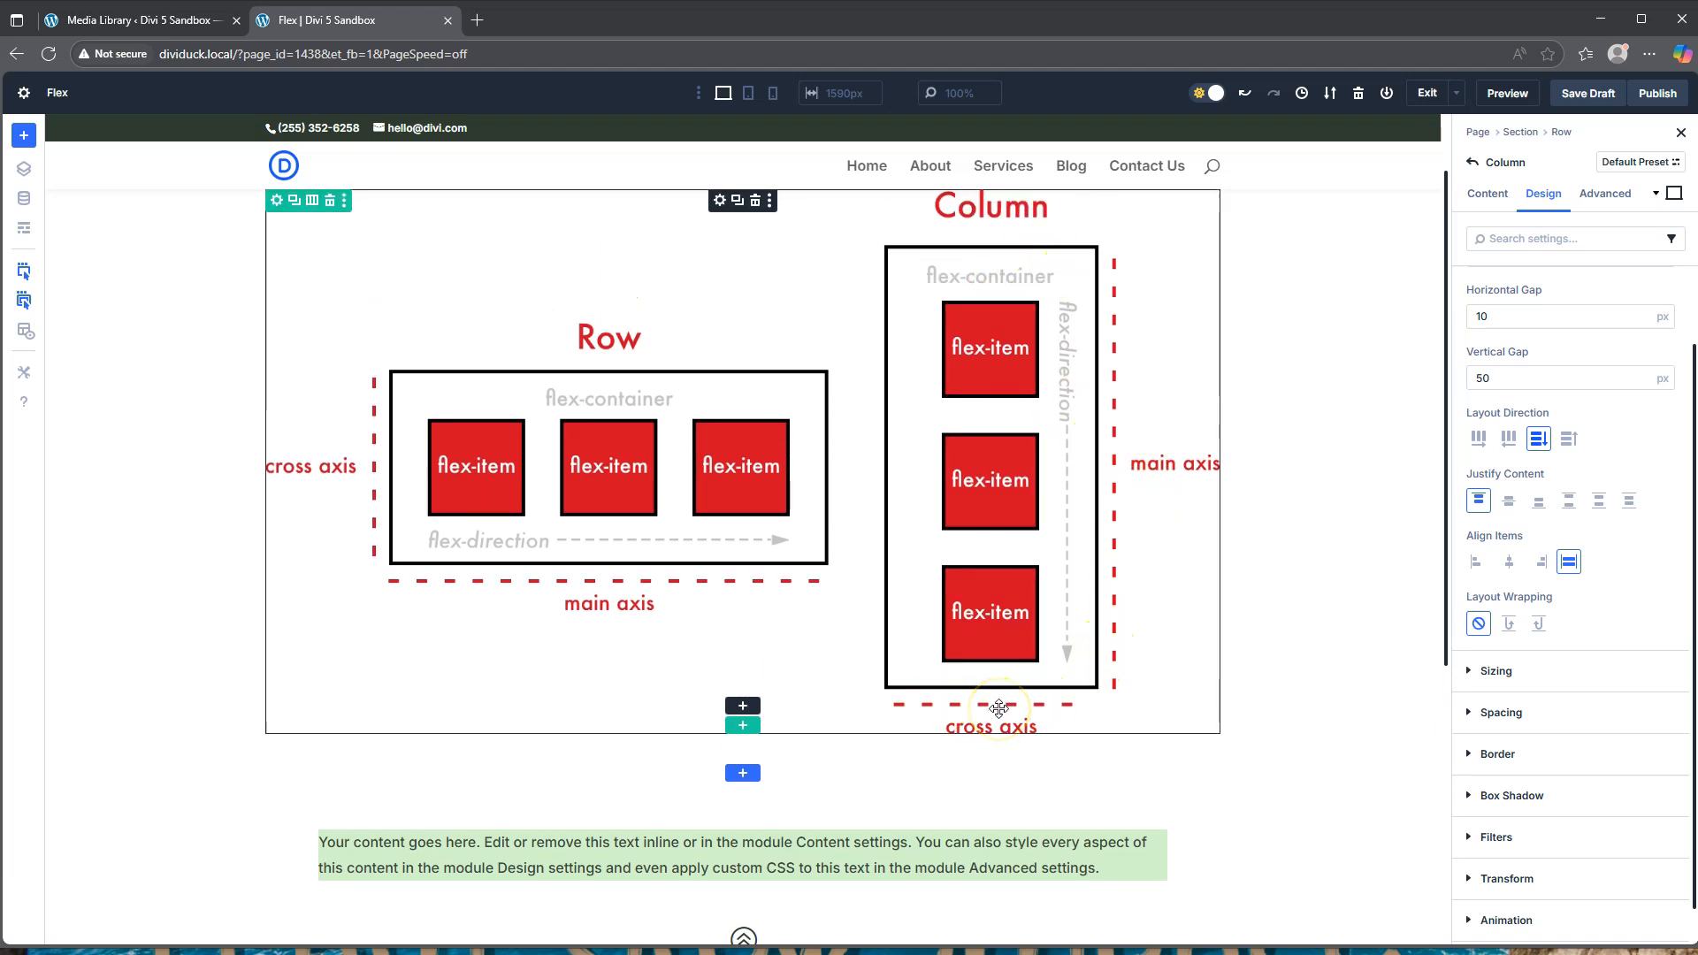
scroll(1000, 708, "up", 1)
scroll(999, 708, "down", 5)
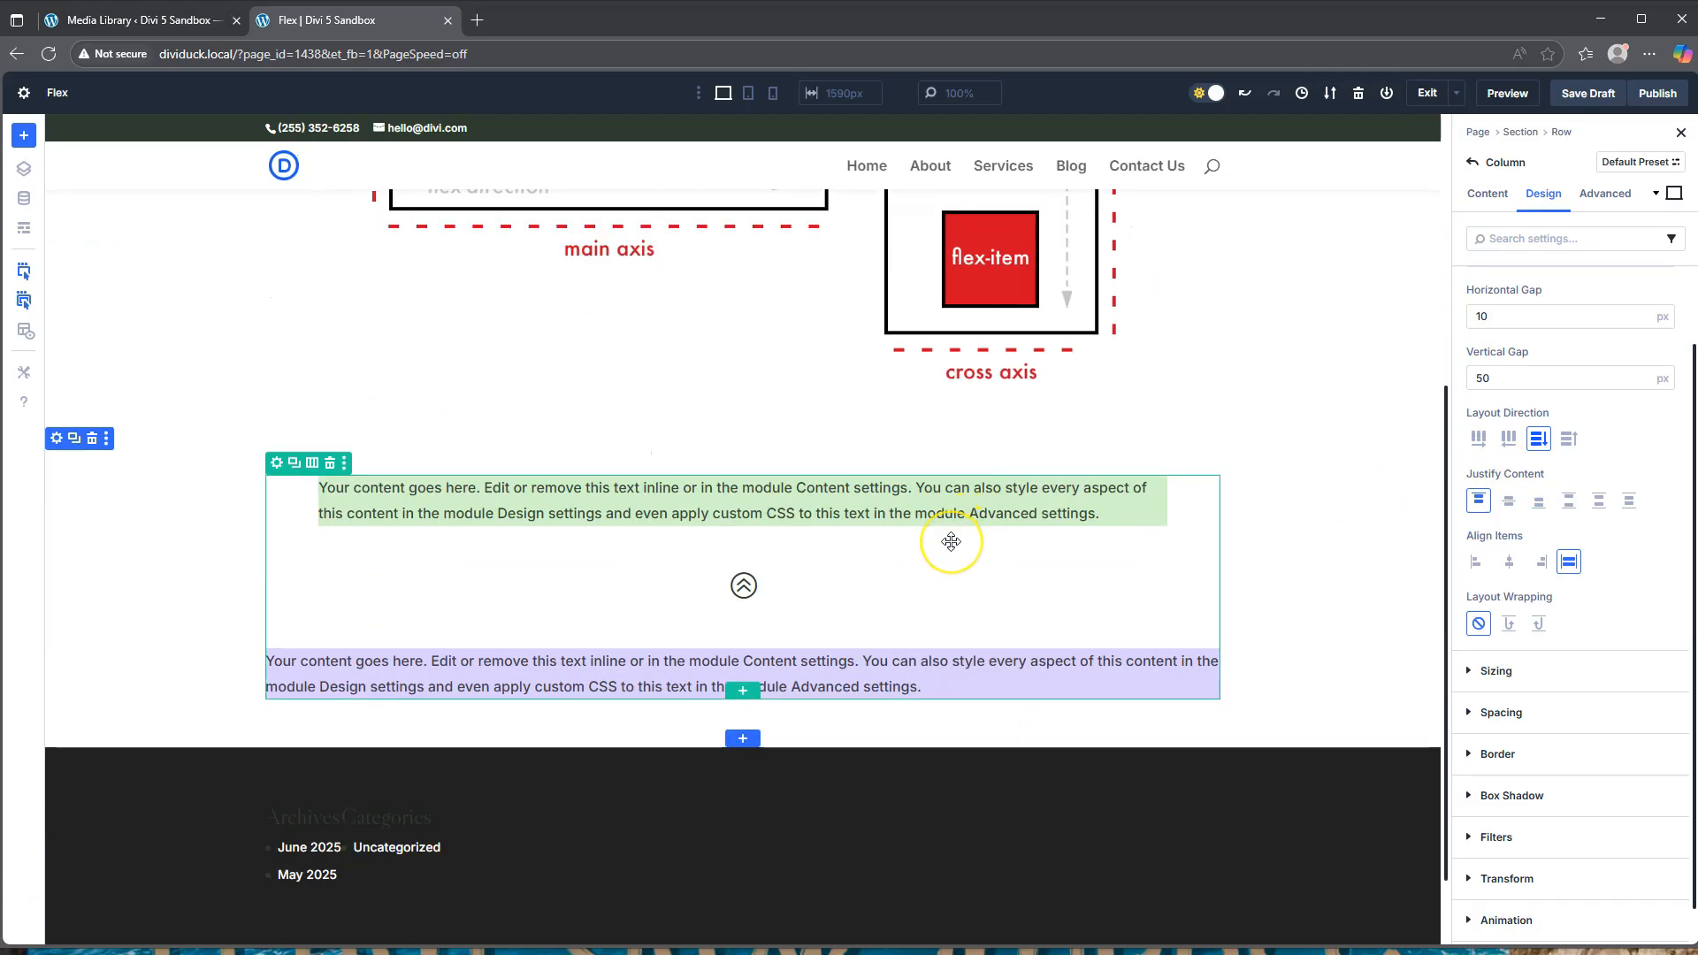
scroll(951, 542, "up", 3)
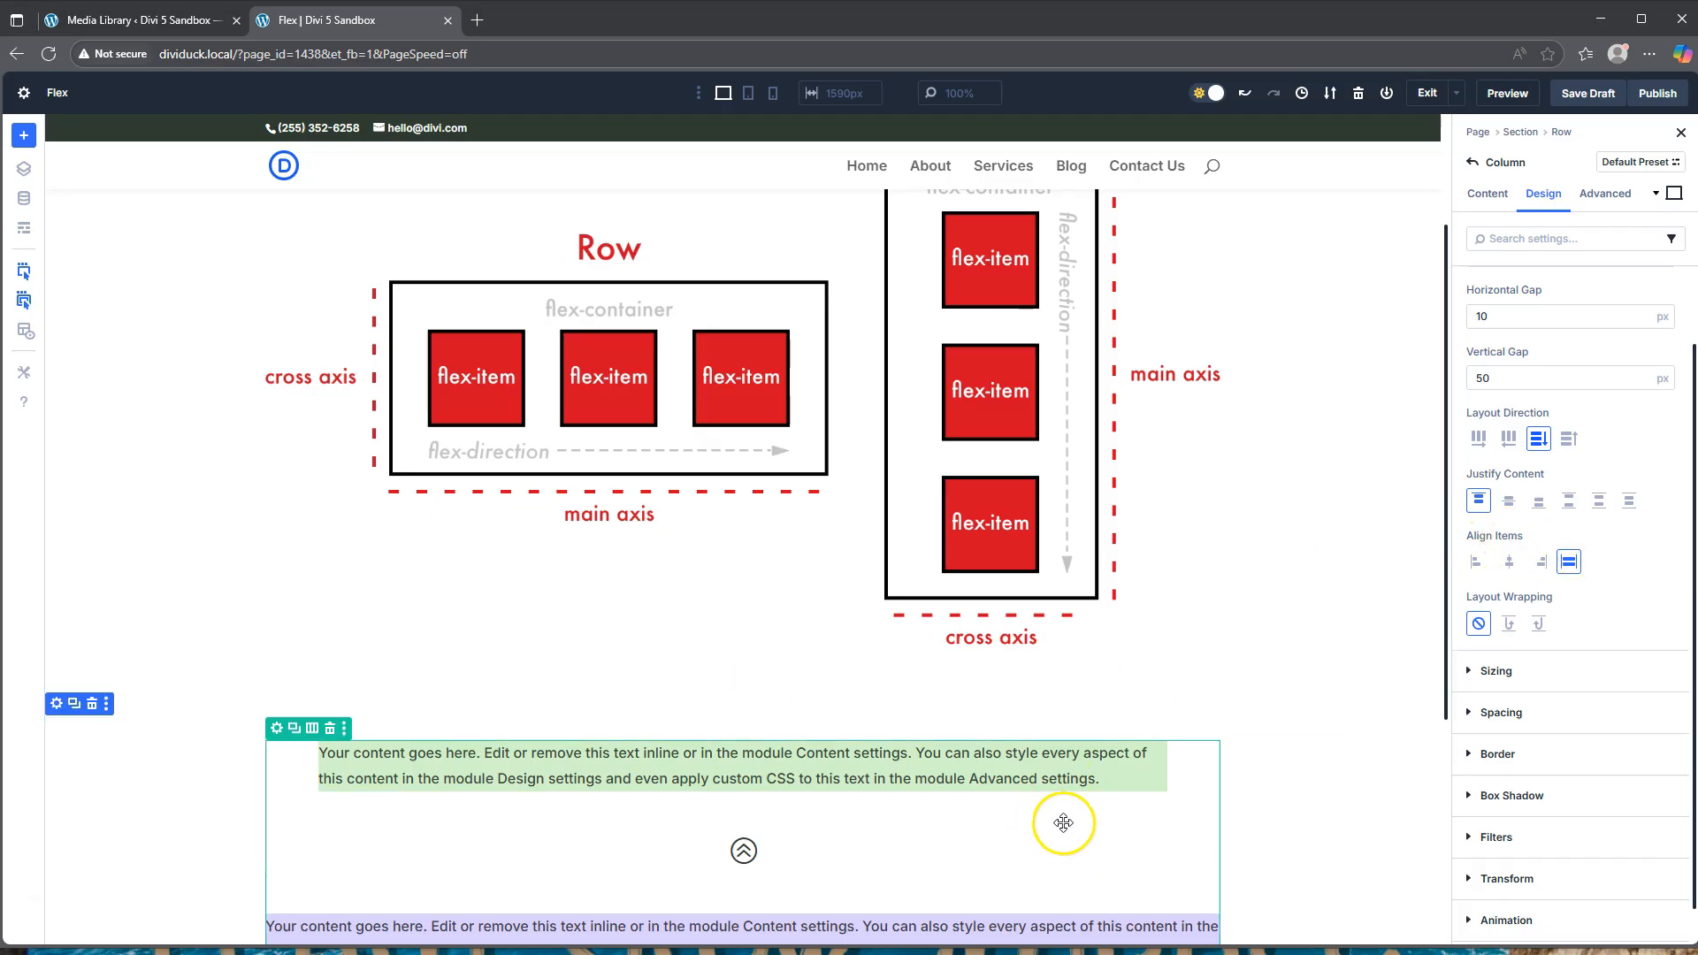
Step: Try the Start and End alignments on the vertically stacked modules and return Align Items to Stretch
left_click(1477, 563)
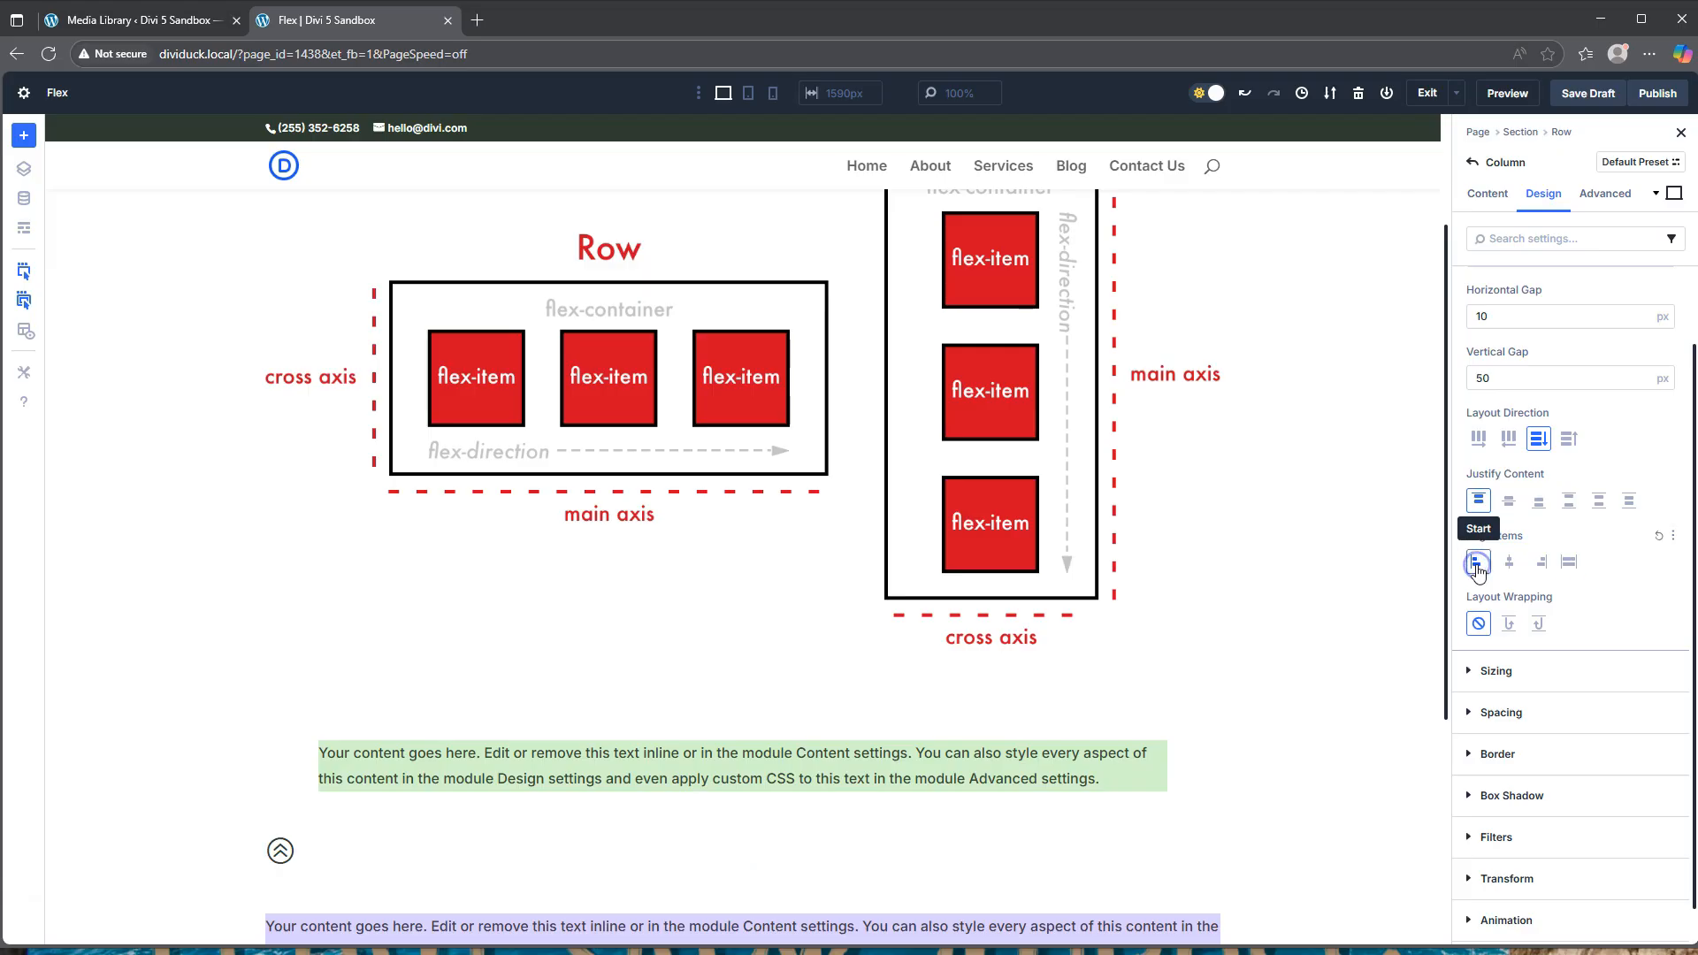
left_click(1541, 564)
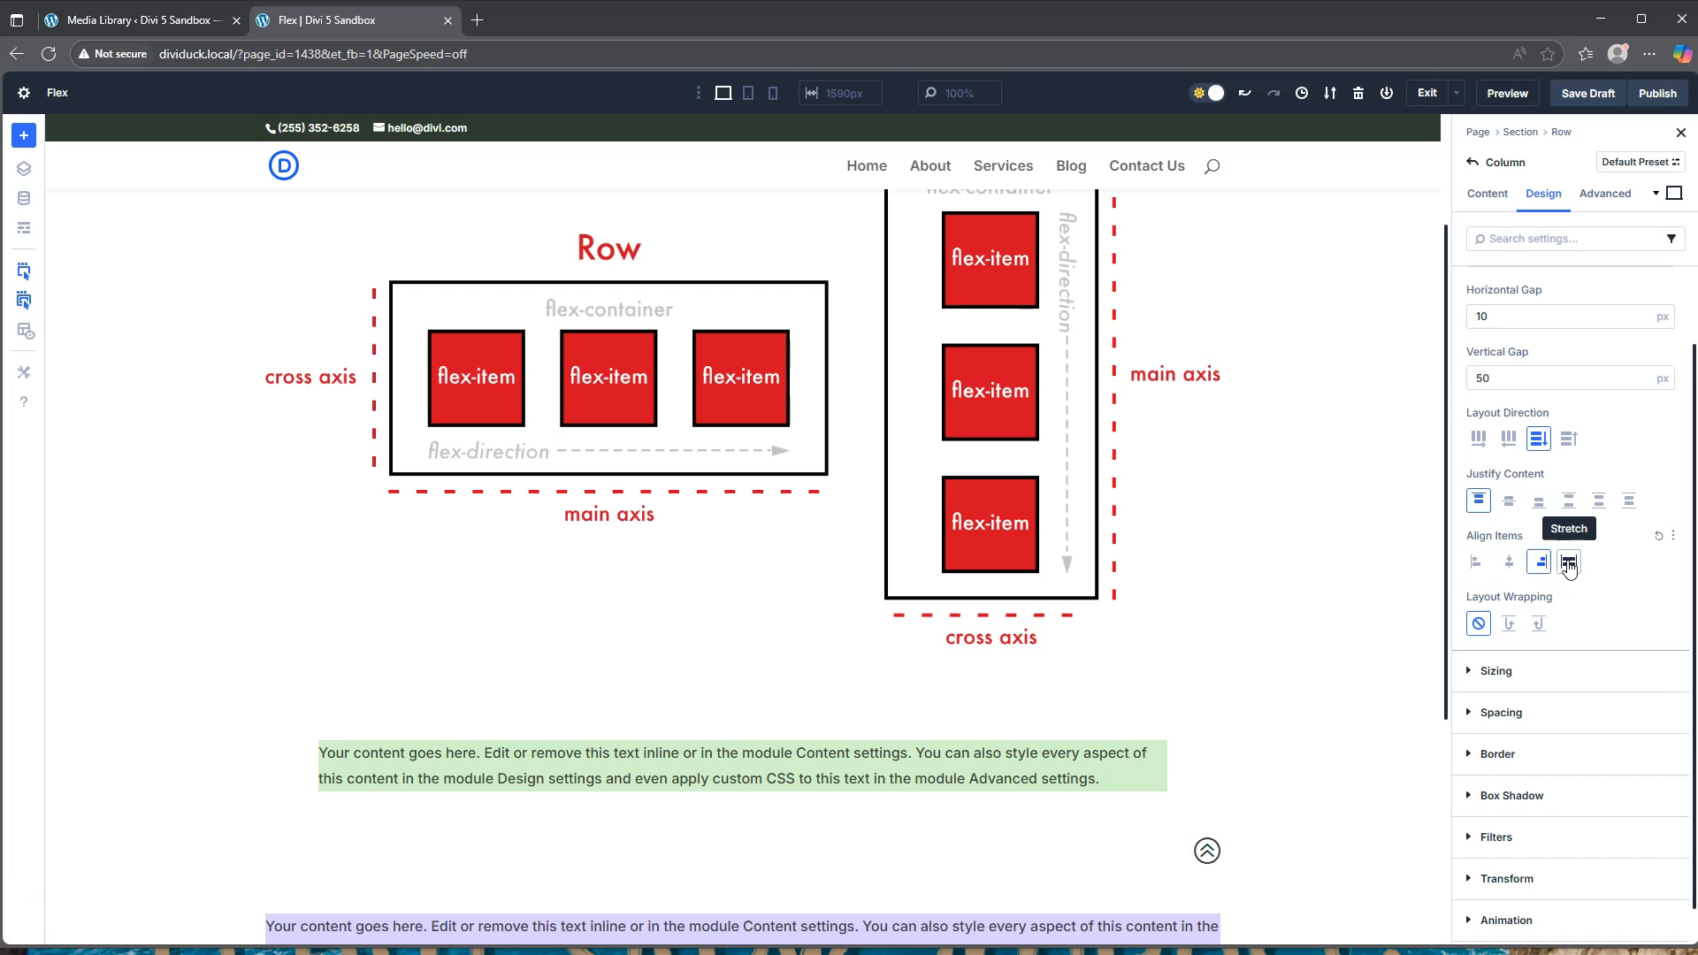
left_click(1569, 561)
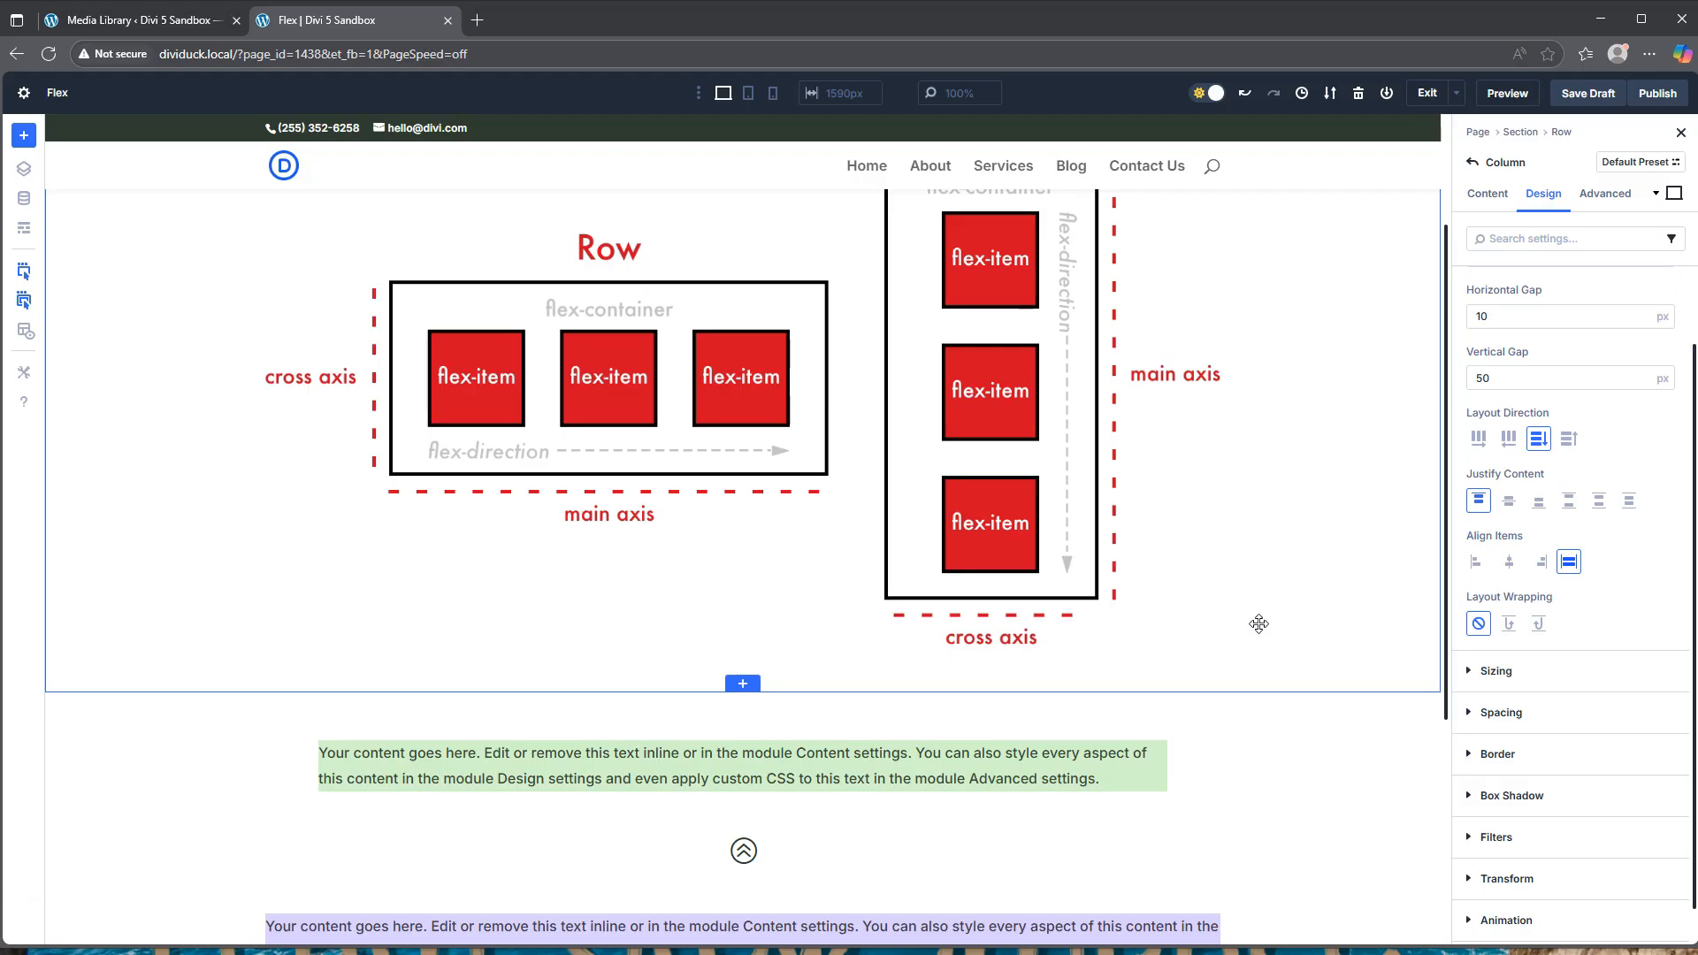
Step: Add a new section below the text modules with a single-column row containing an Image module
scroll(1182, 607, "down", 3)
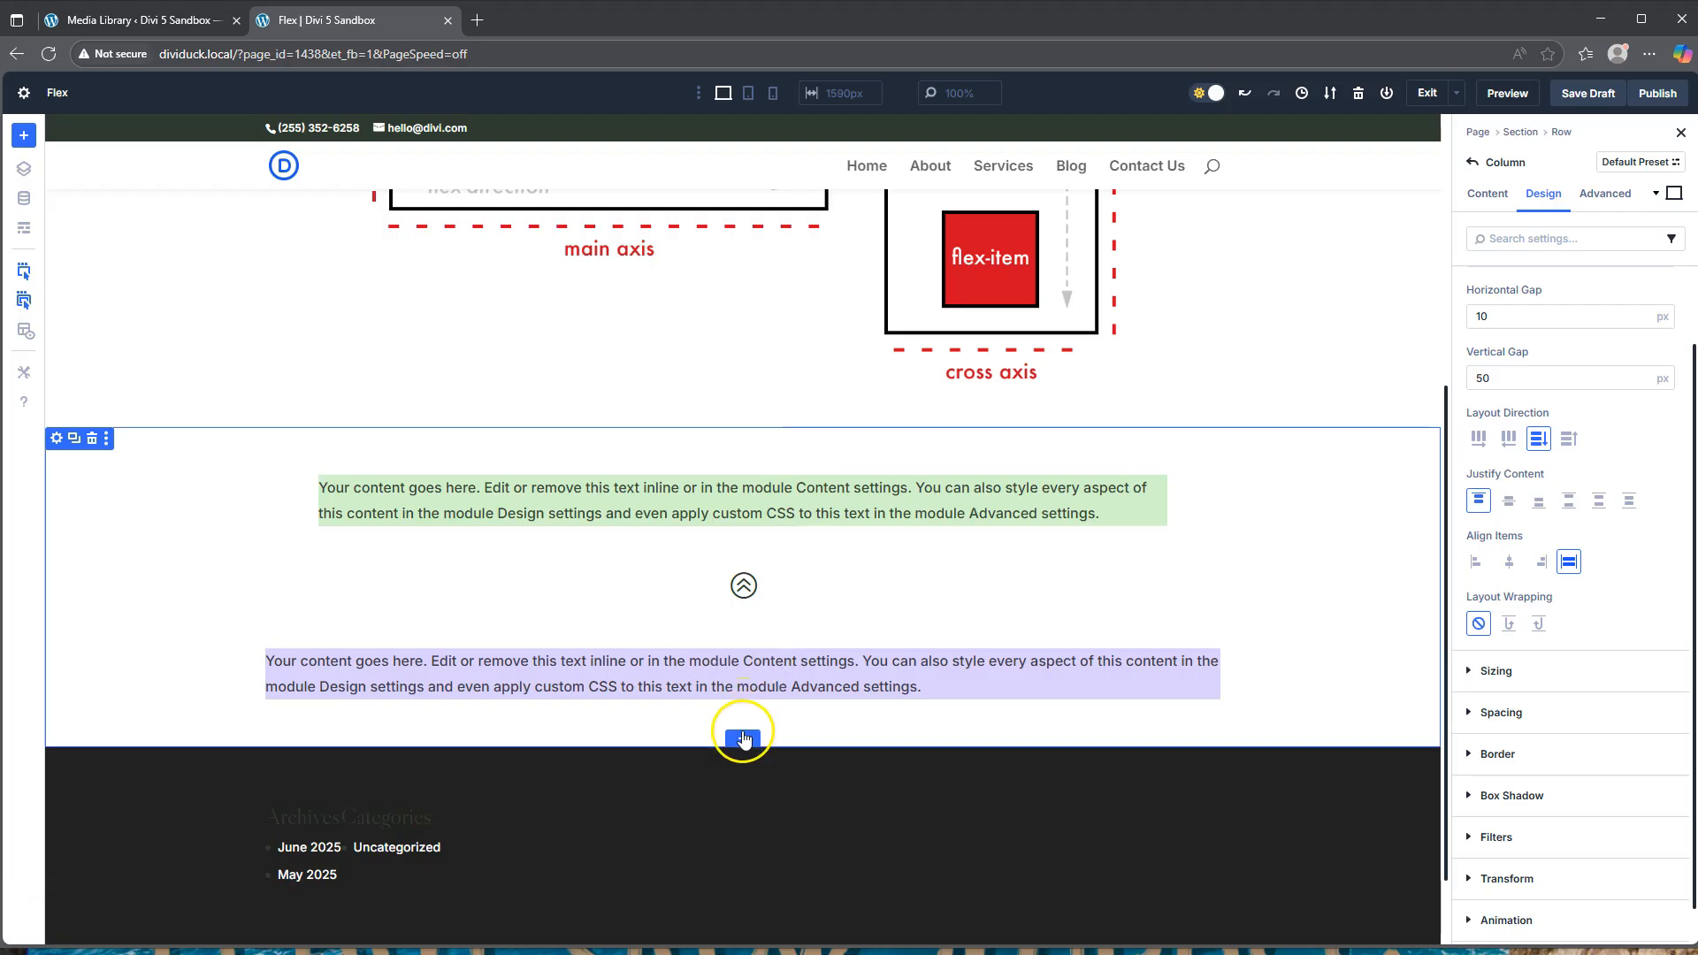
left_click(744, 736)
left_click(604, 271)
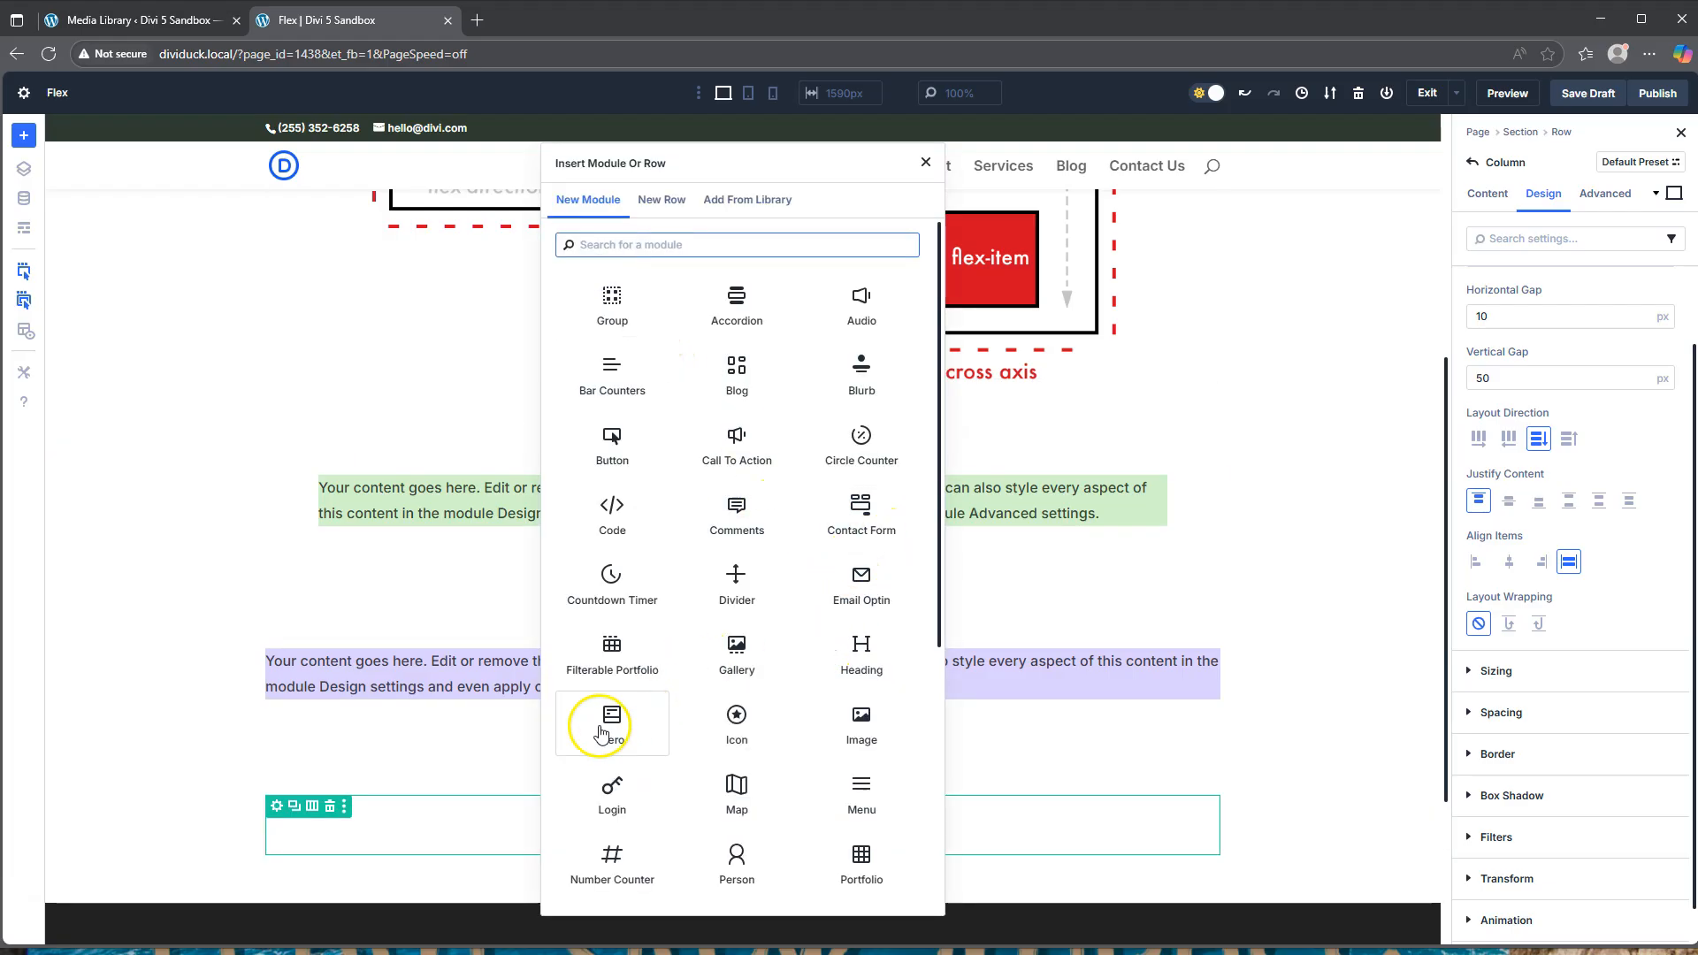
left_click(873, 732)
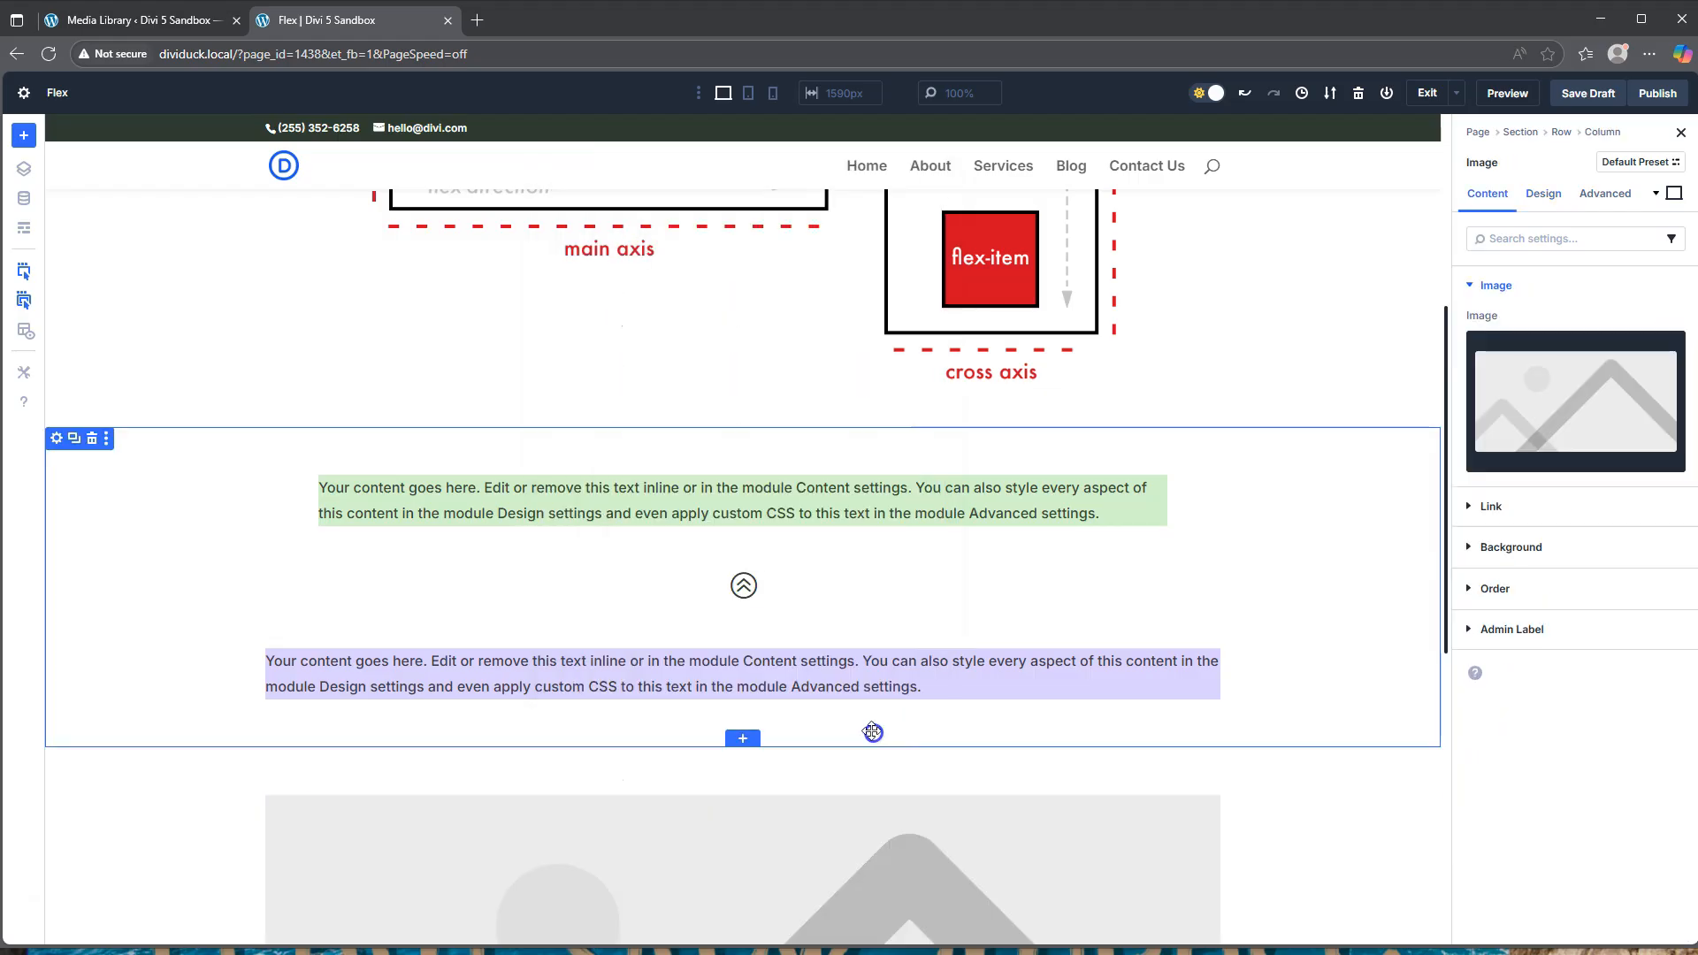
left_click(1568, 401)
left_click(248, 265)
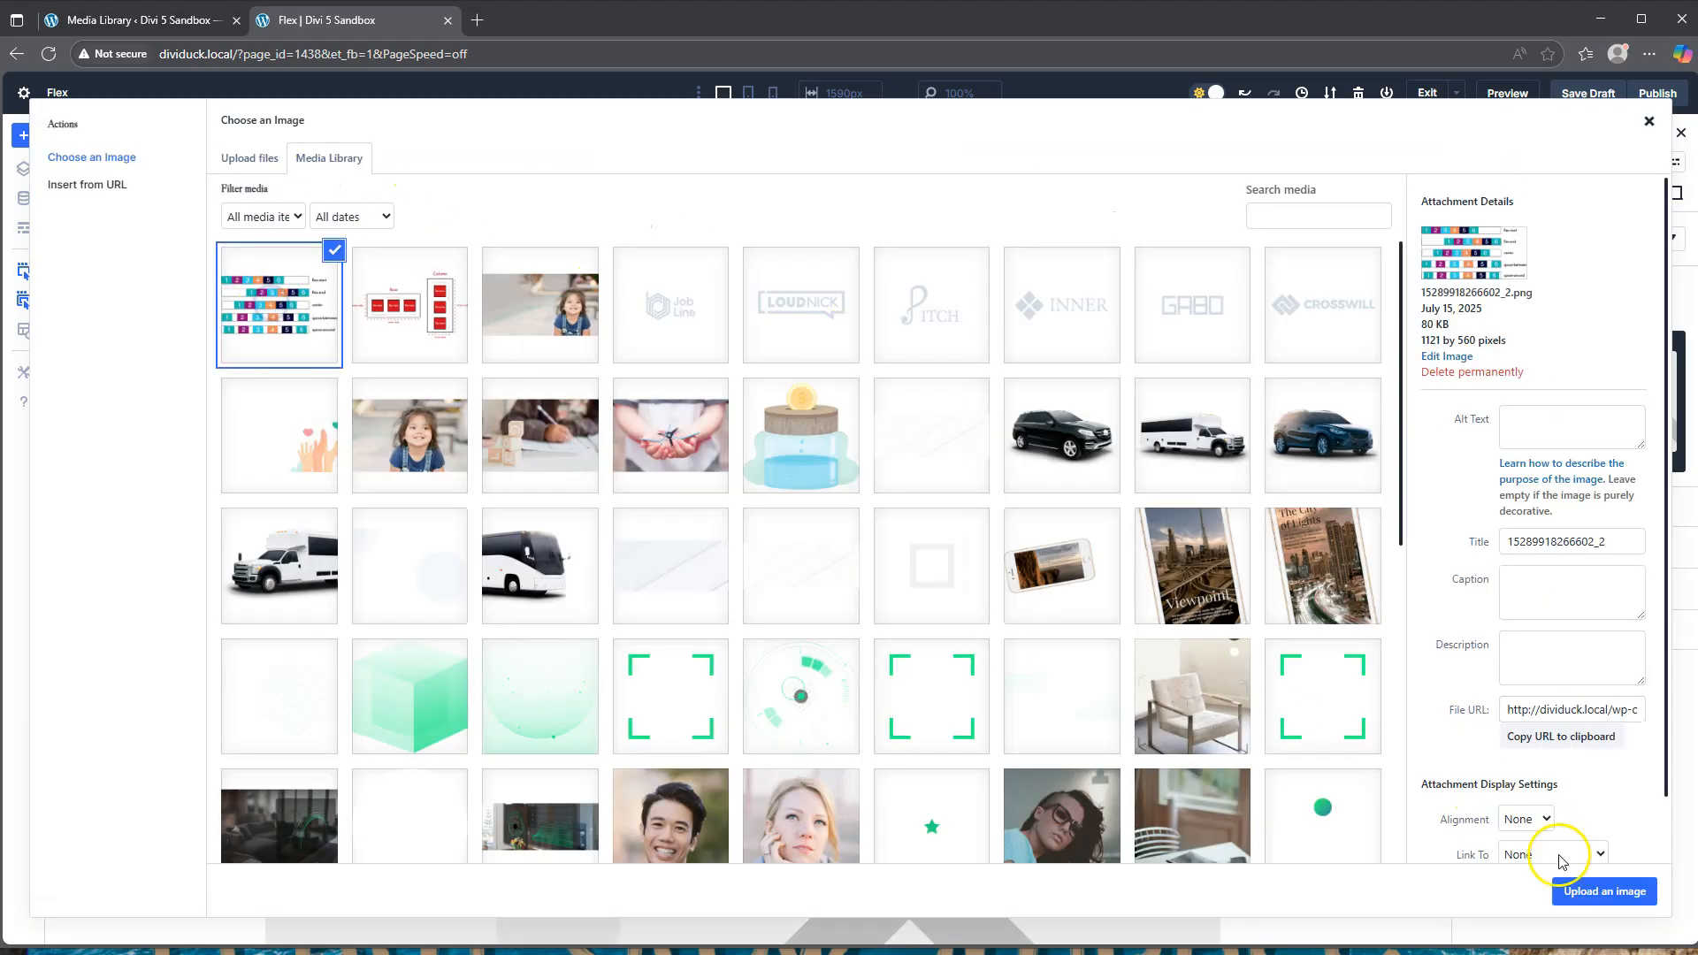
left_click(1592, 890)
scroll(1050, 556, "down", 6)
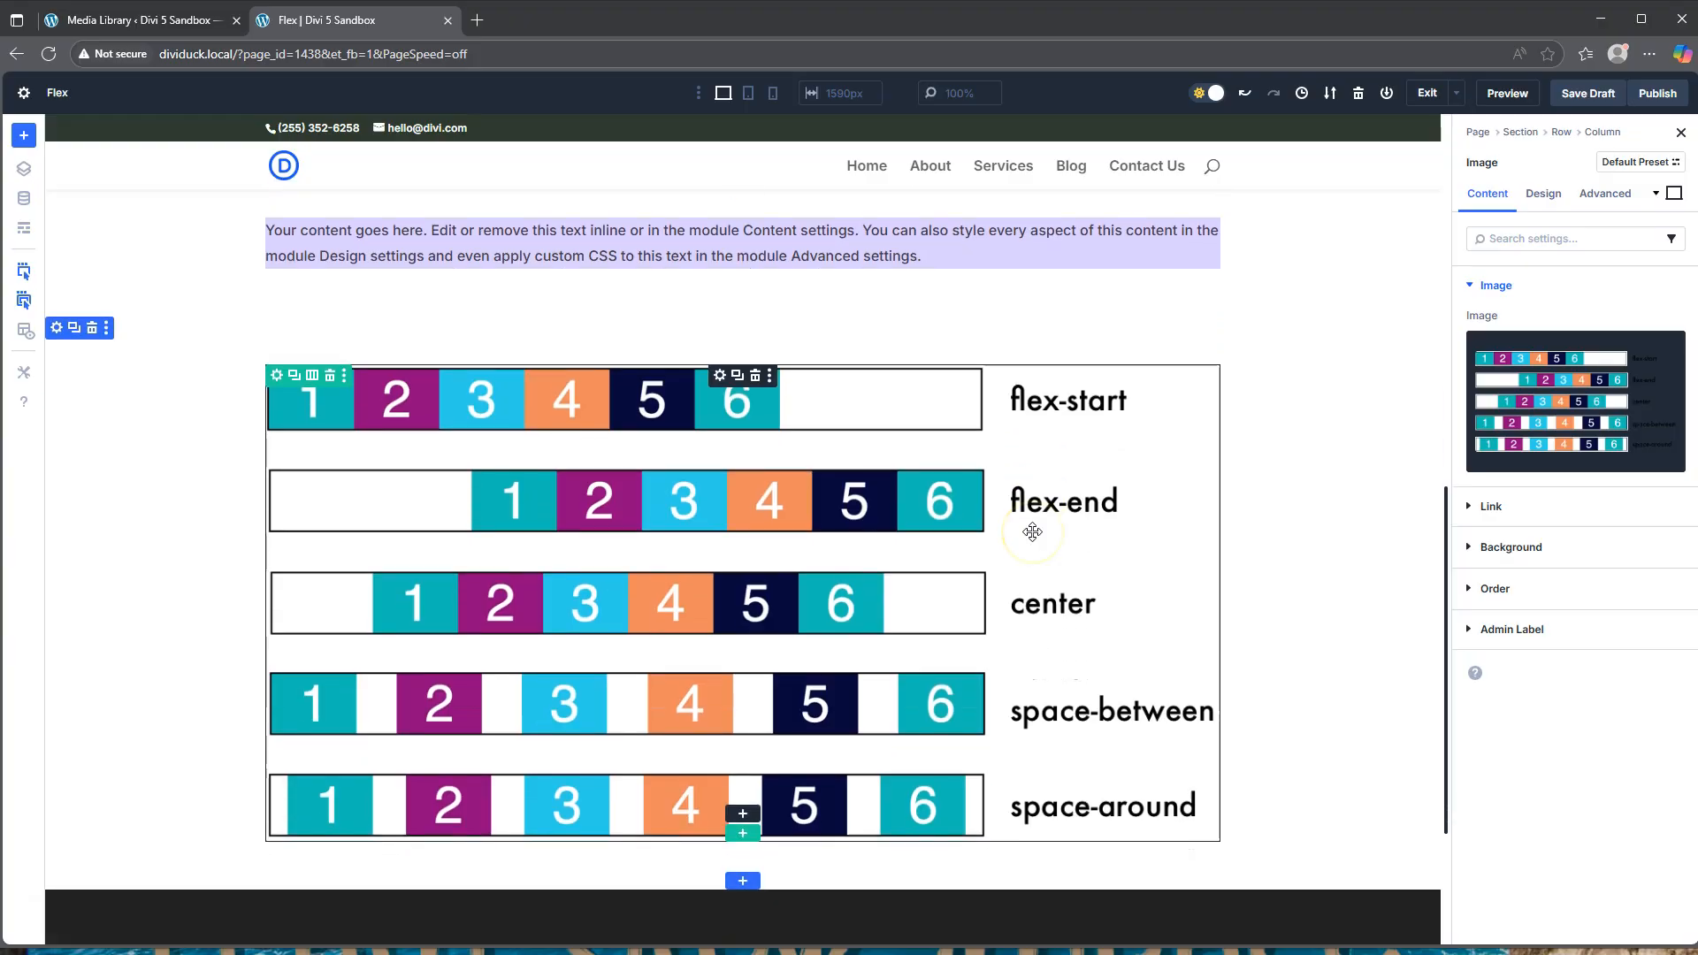
scroll(1033, 532, "up", 1)
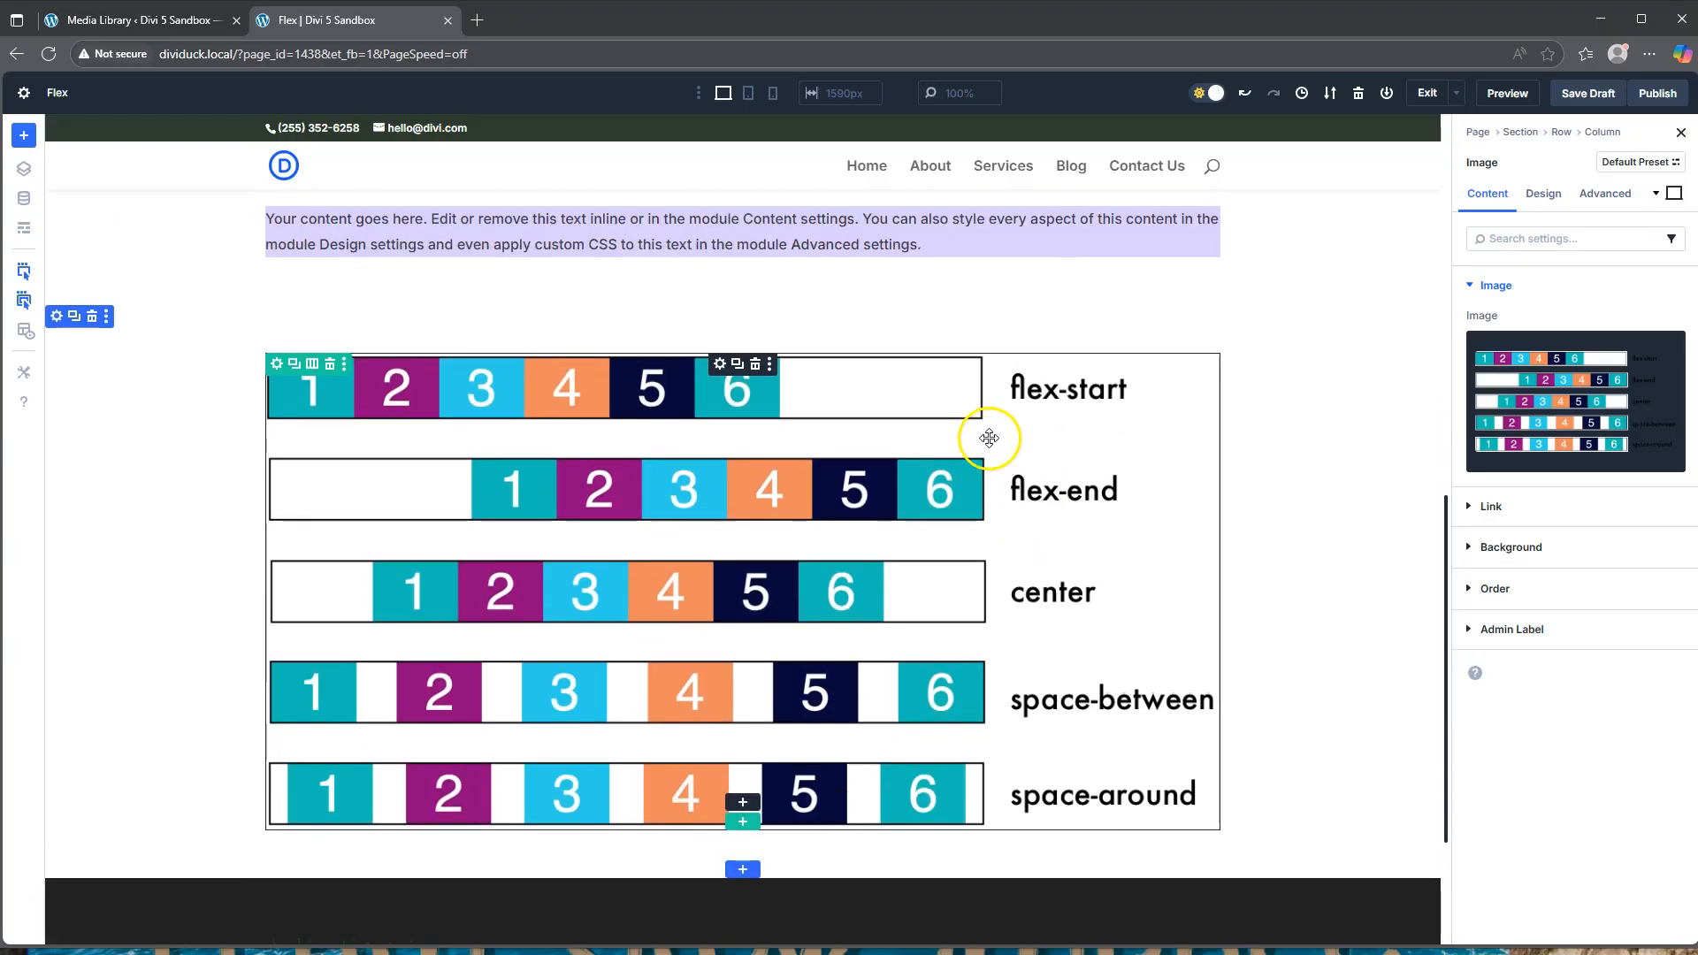
Step: Open the layout settings of the justification diagram's column and compare its Justify Content options with the diagram
left_click(1599, 133)
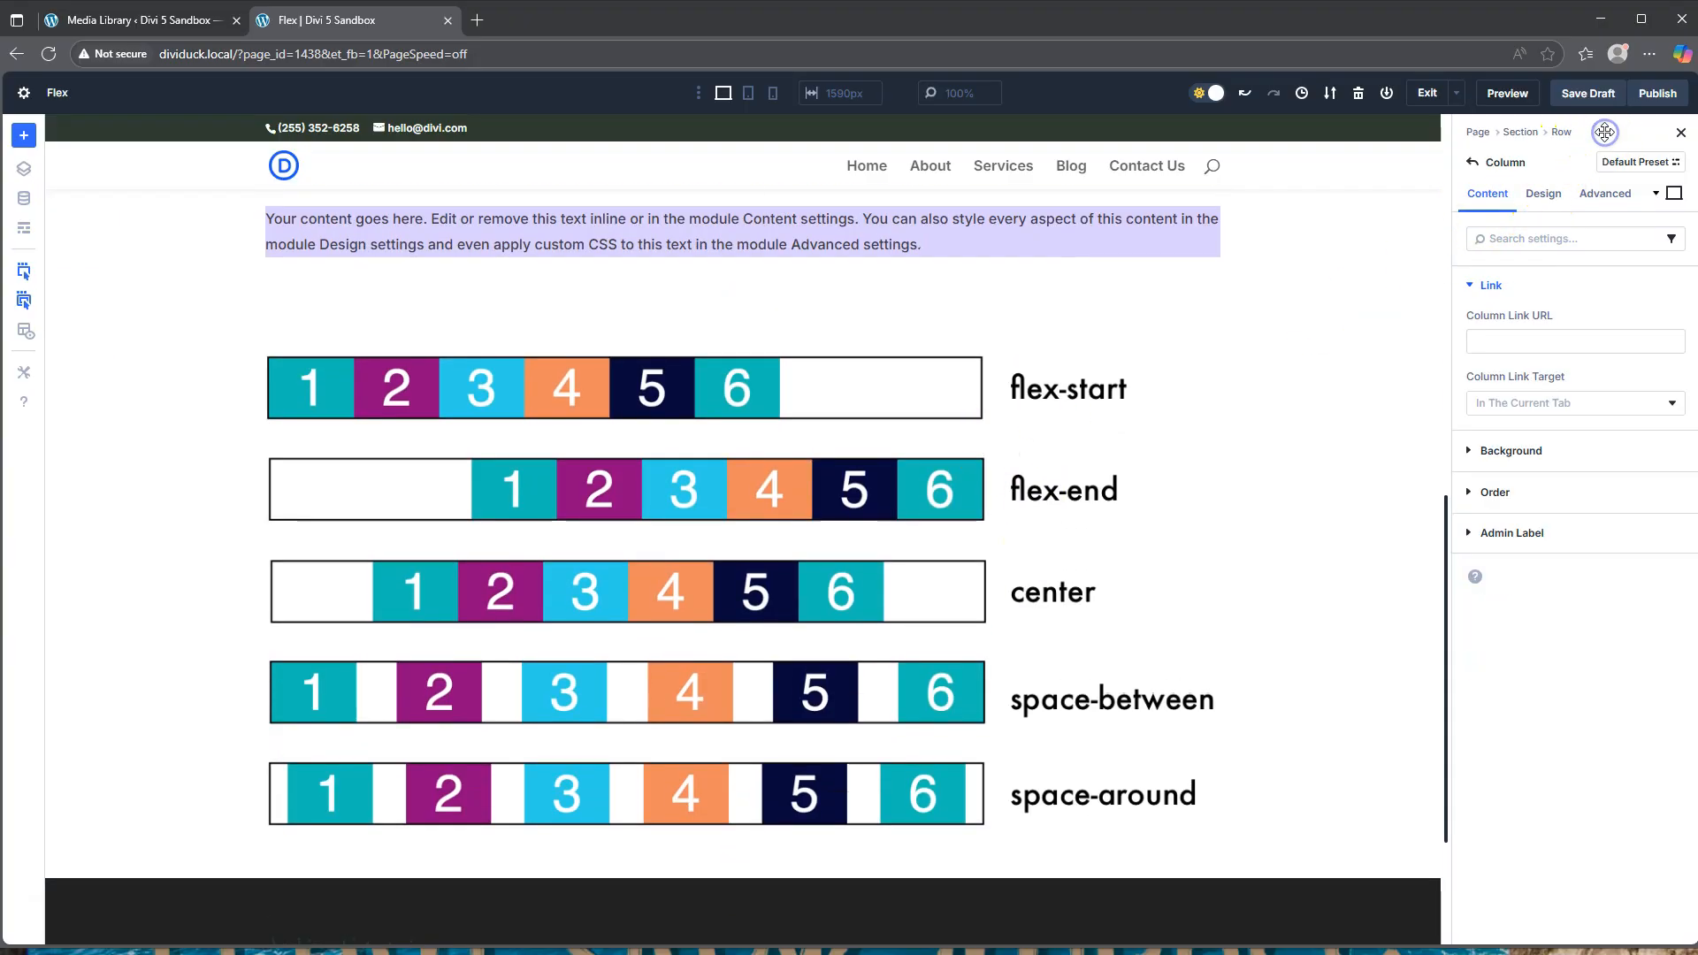
left_click(1542, 193)
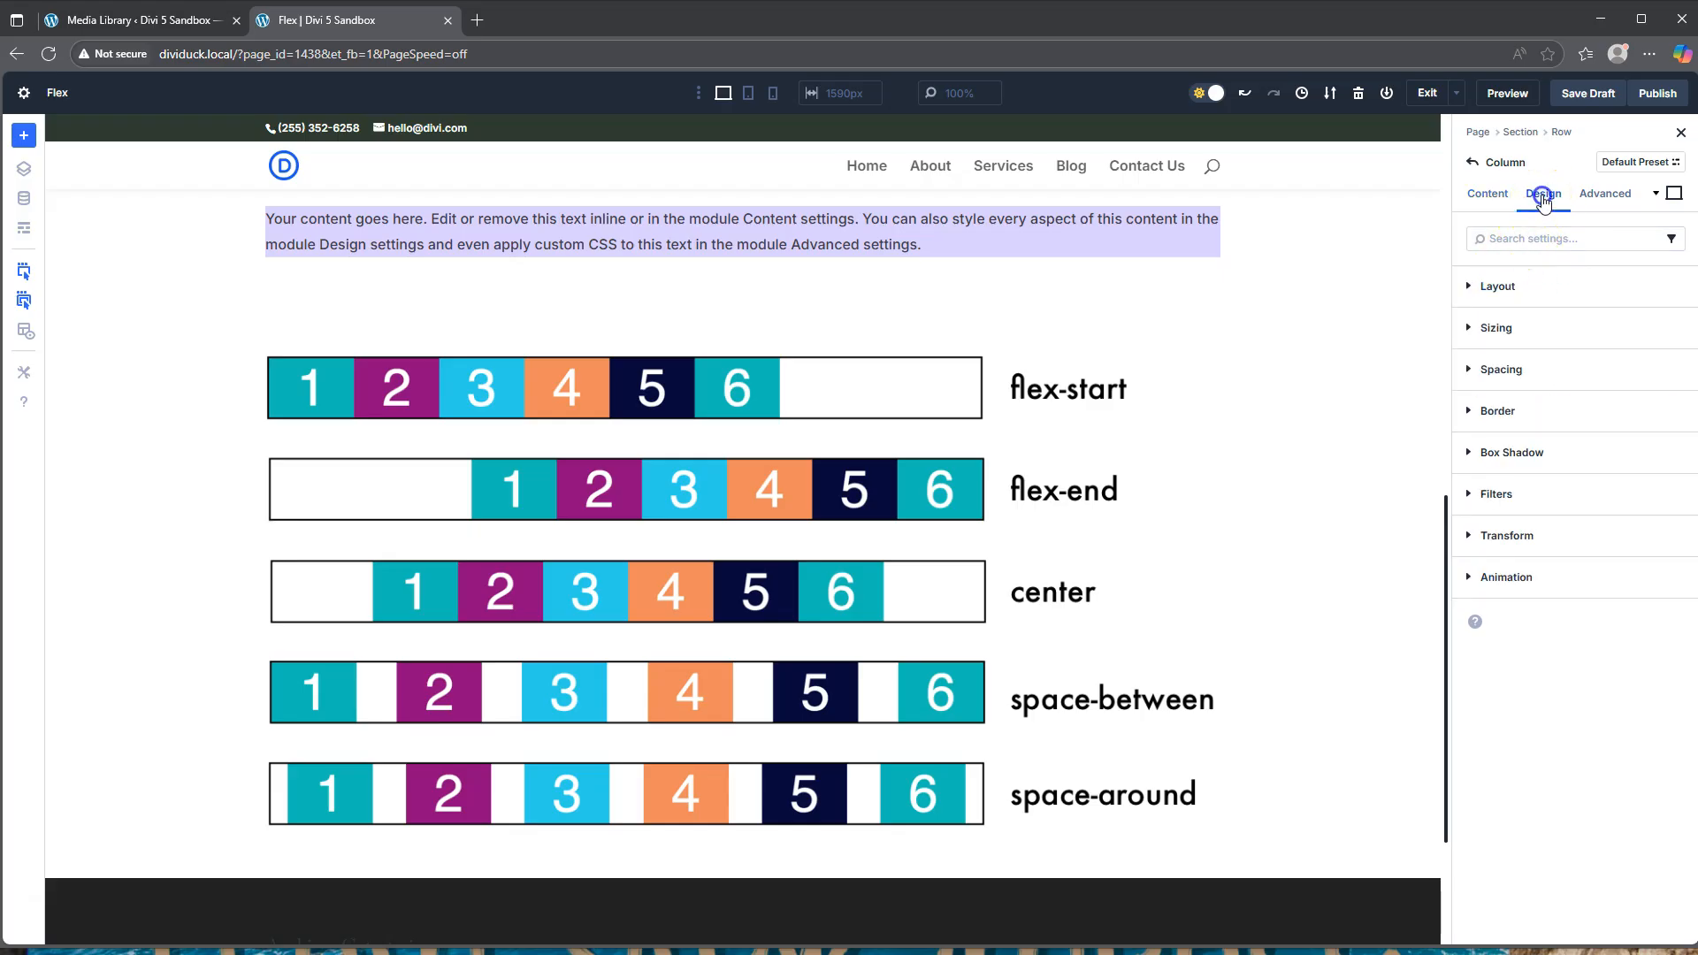
left_click(1498, 286)
scroll(1494, 495, "down", 2)
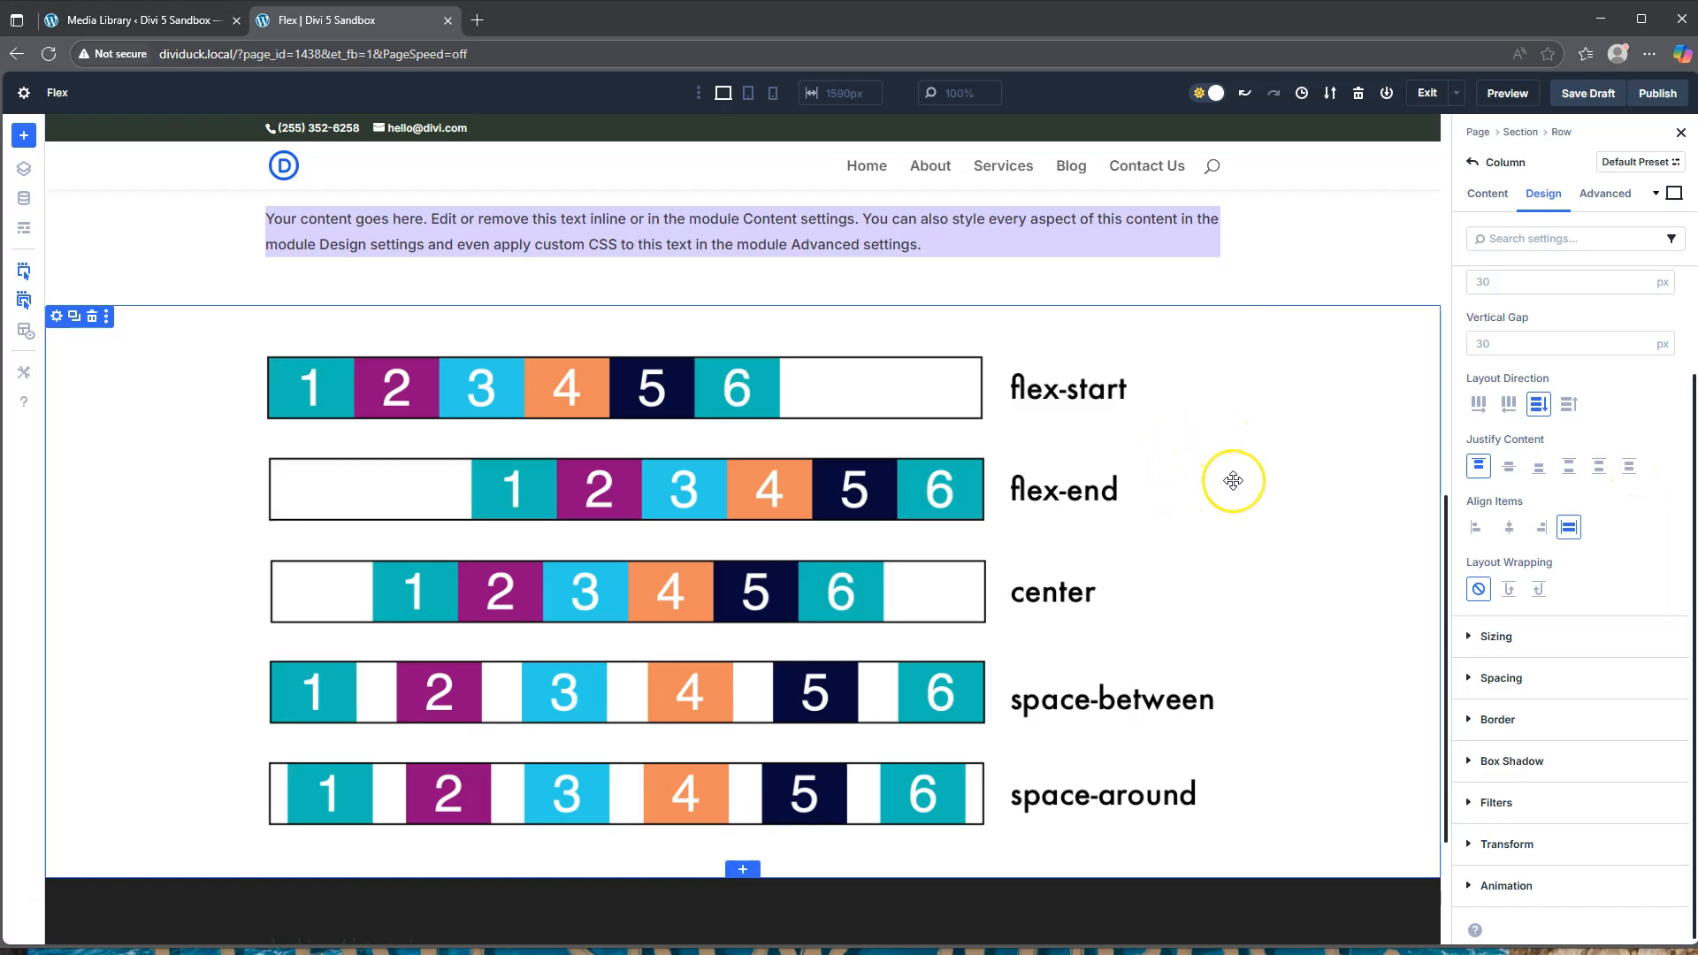
scroll(1232, 480, "down", 2)
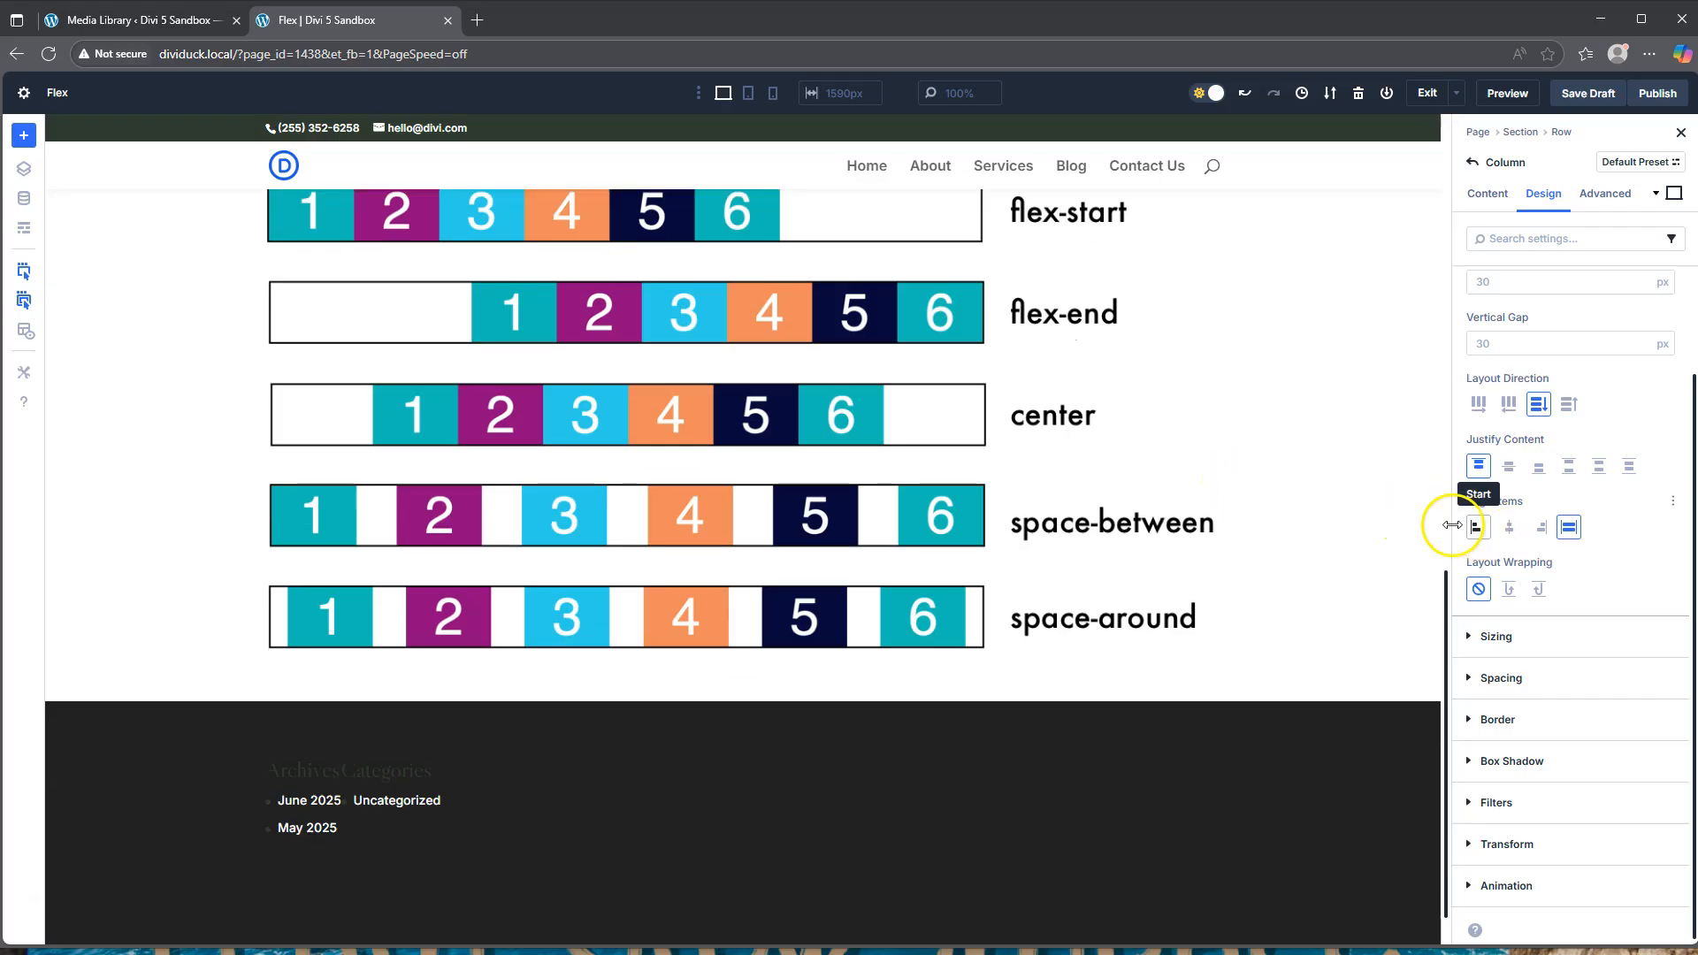
Step: Try the Start and Center alignments on the justification diagram's column, and set its Align Items to End
scroll(1264, 505, "up", 3)
scroll(1264, 505, "up", 4)
left_click(1475, 527)
left_click(1508, 527)
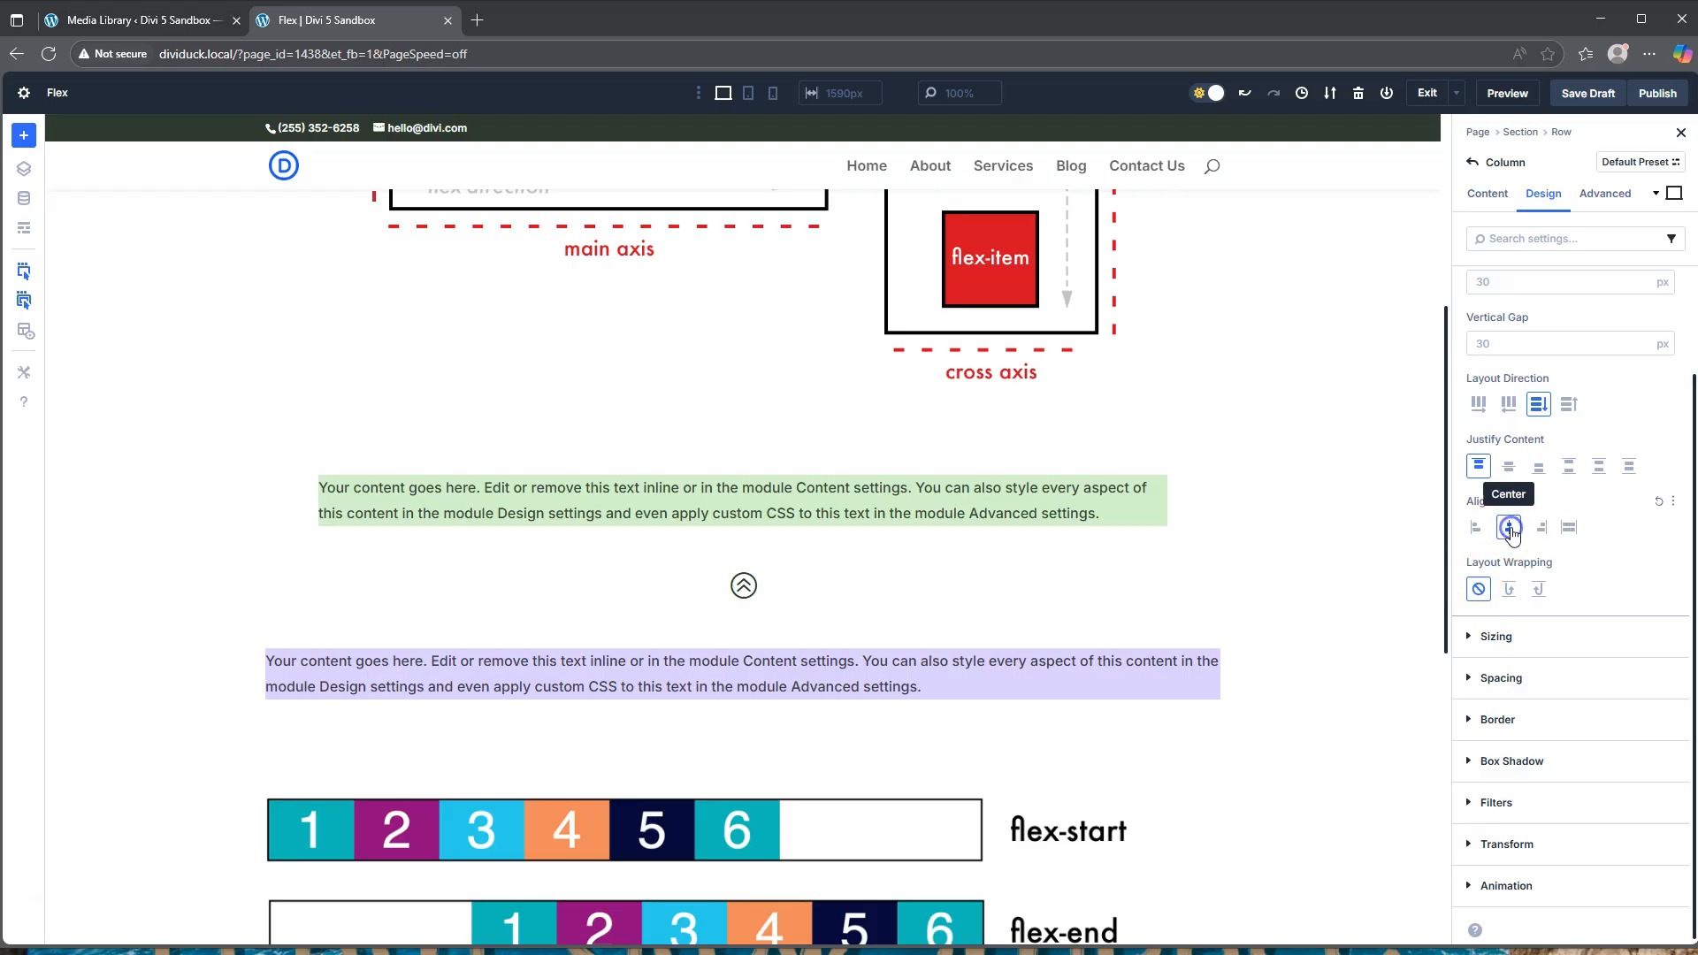
left_click(1540, 528)
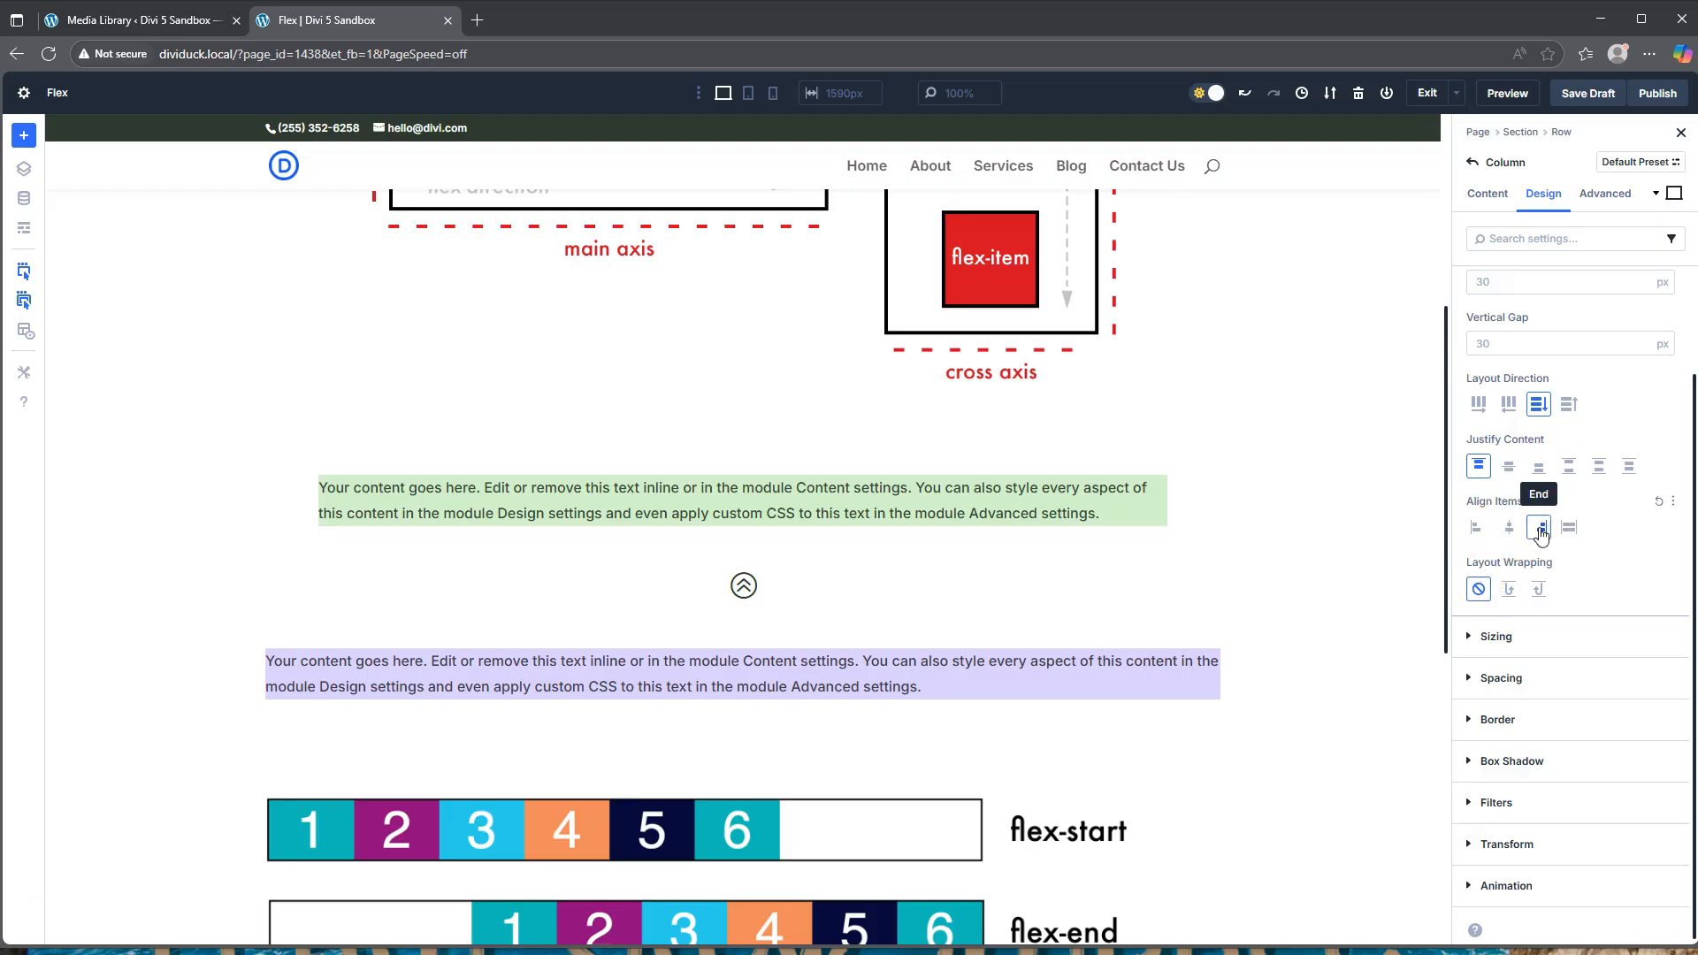
Step: In the column holding the text modules and icon, try the End and Center alignments and set Align Items to Start
left_click(277, 462)
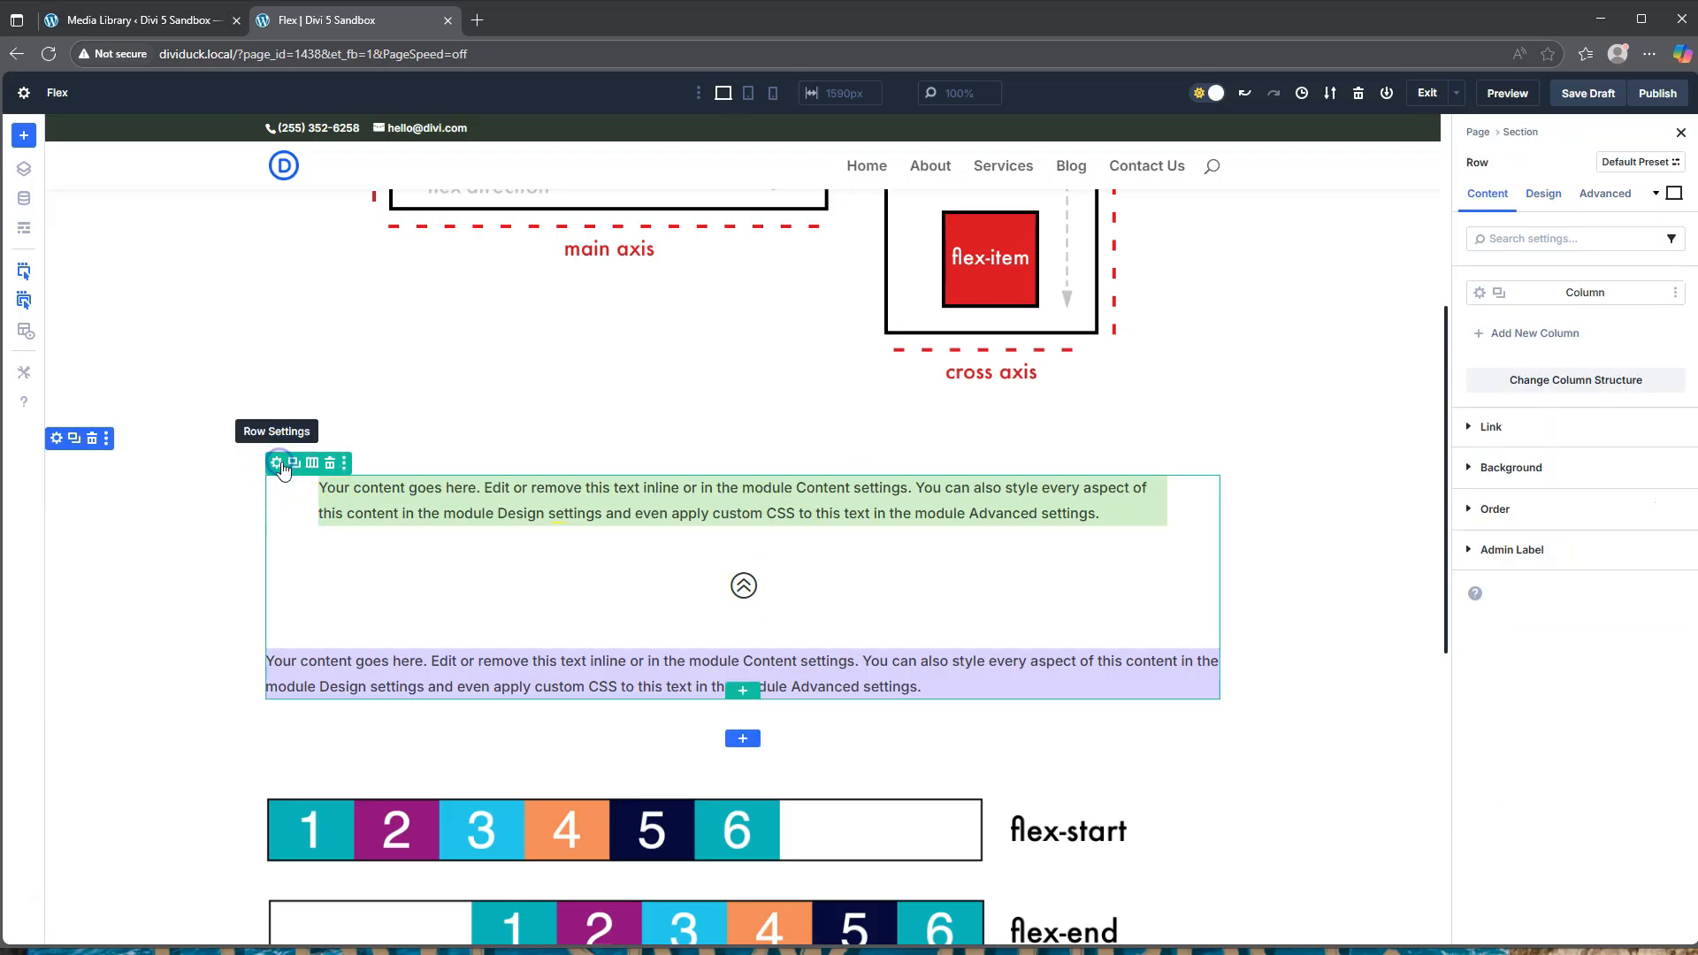
left_click(1478, 294)
left_click(1543, 193)
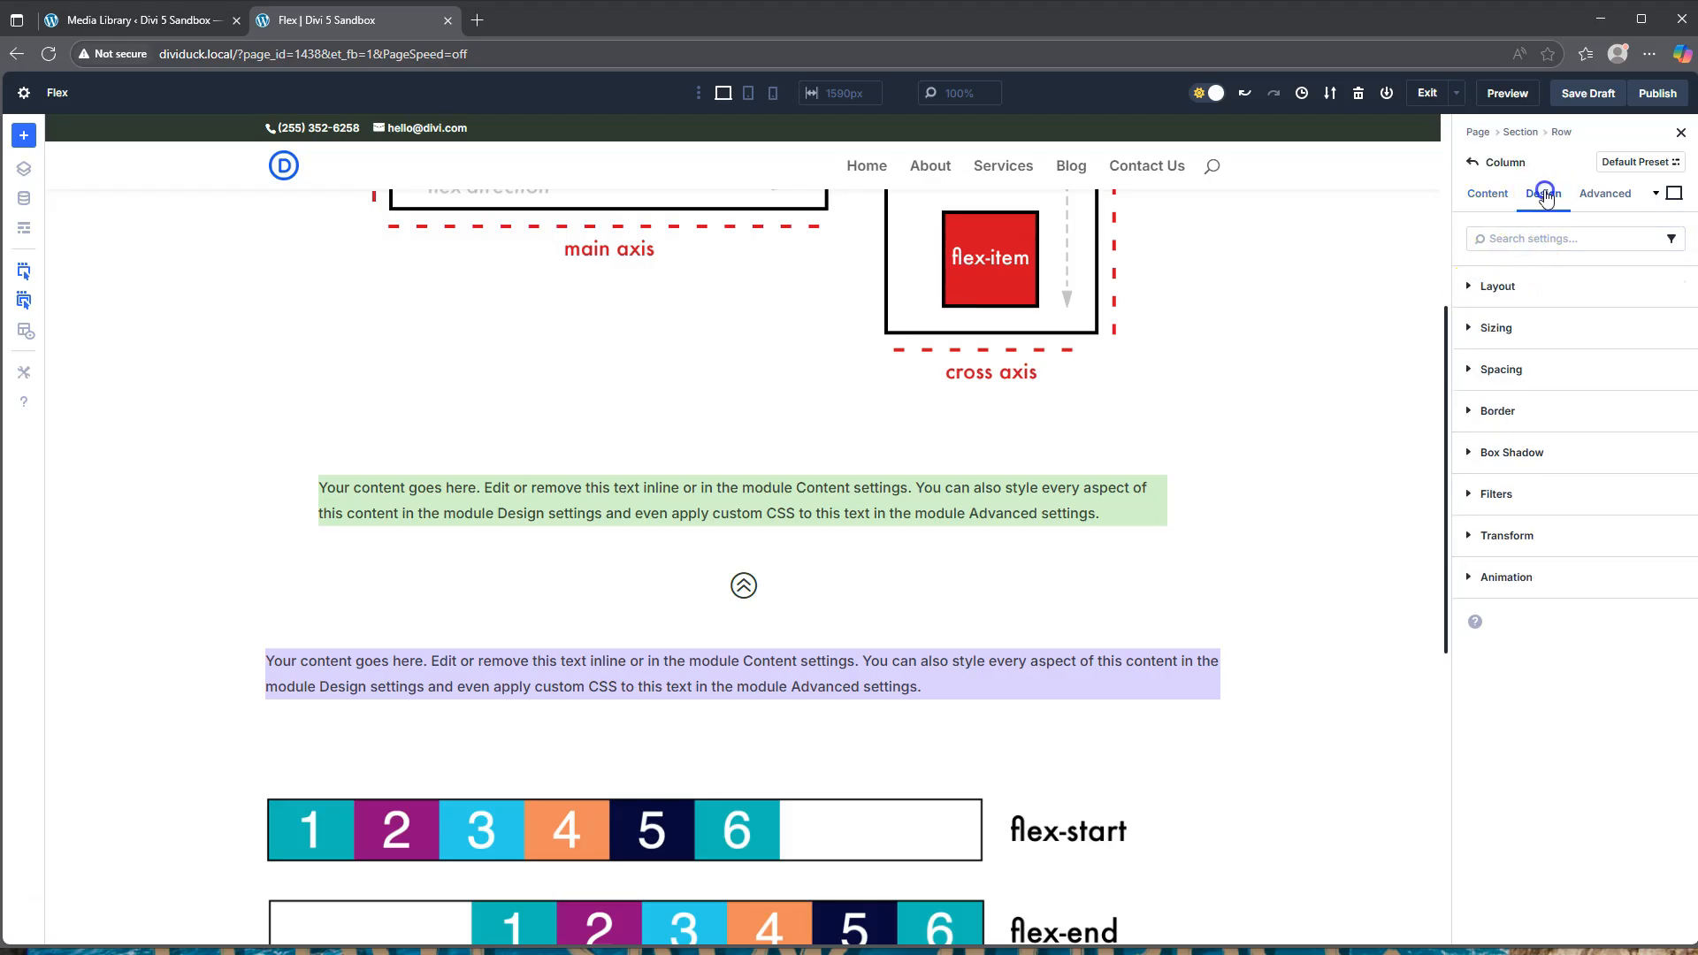
left_click(1505, 305)
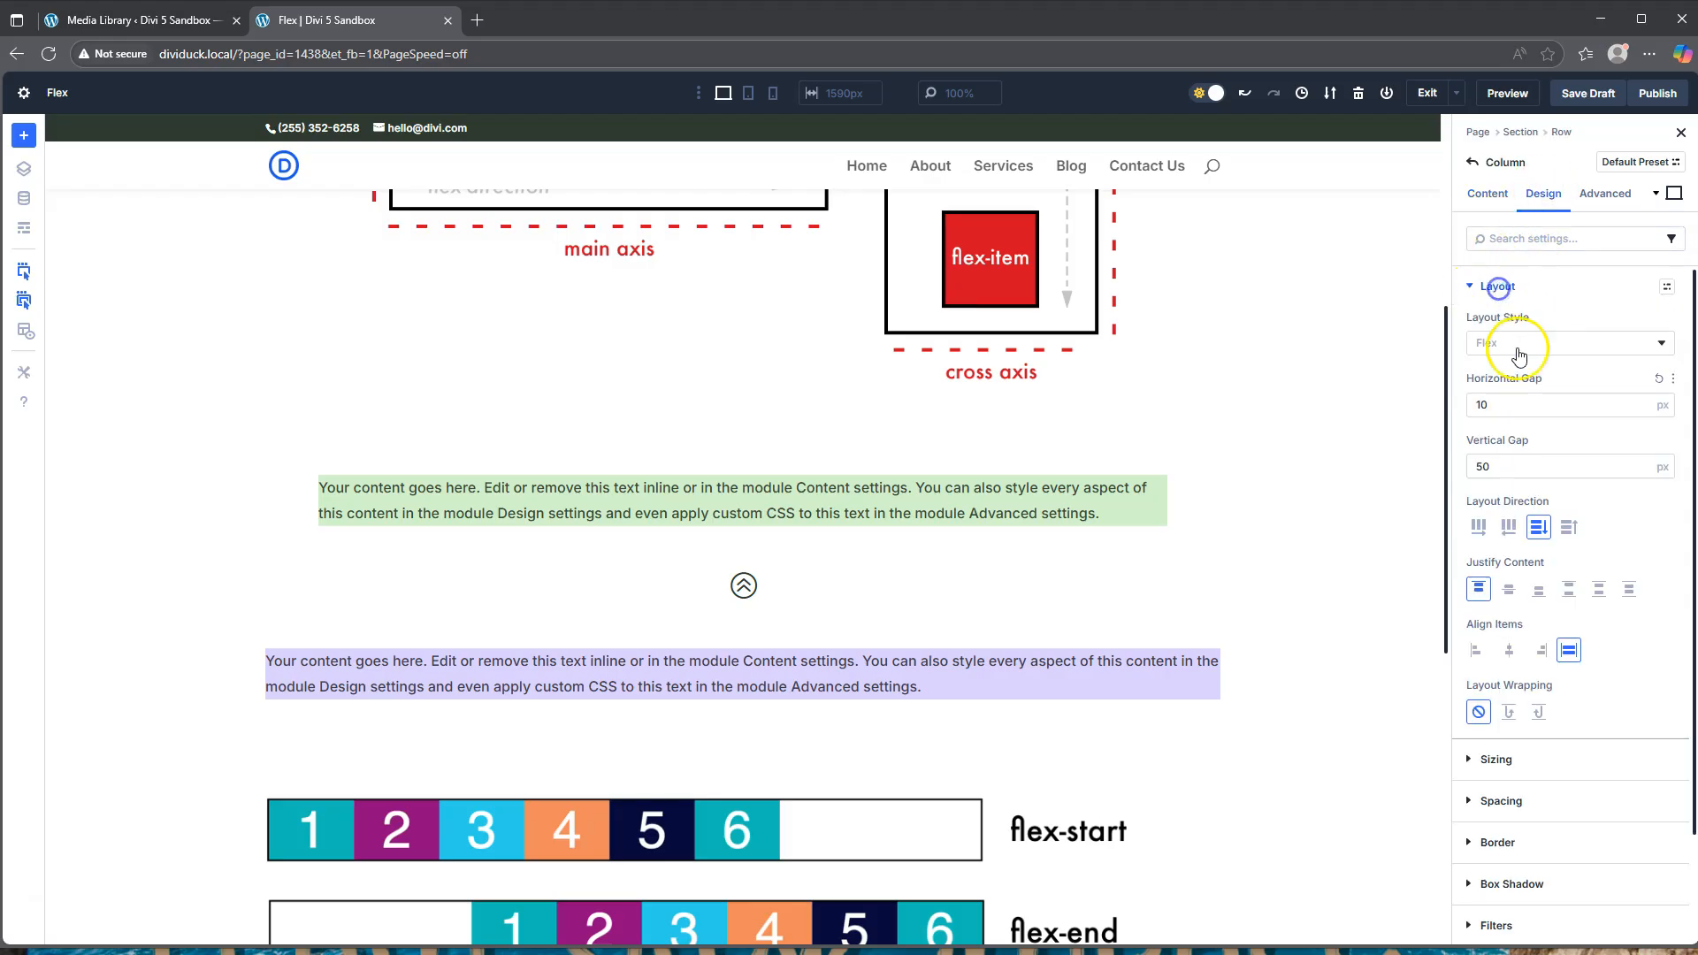
left_click(1540, 652)
left_click(1509, 650)
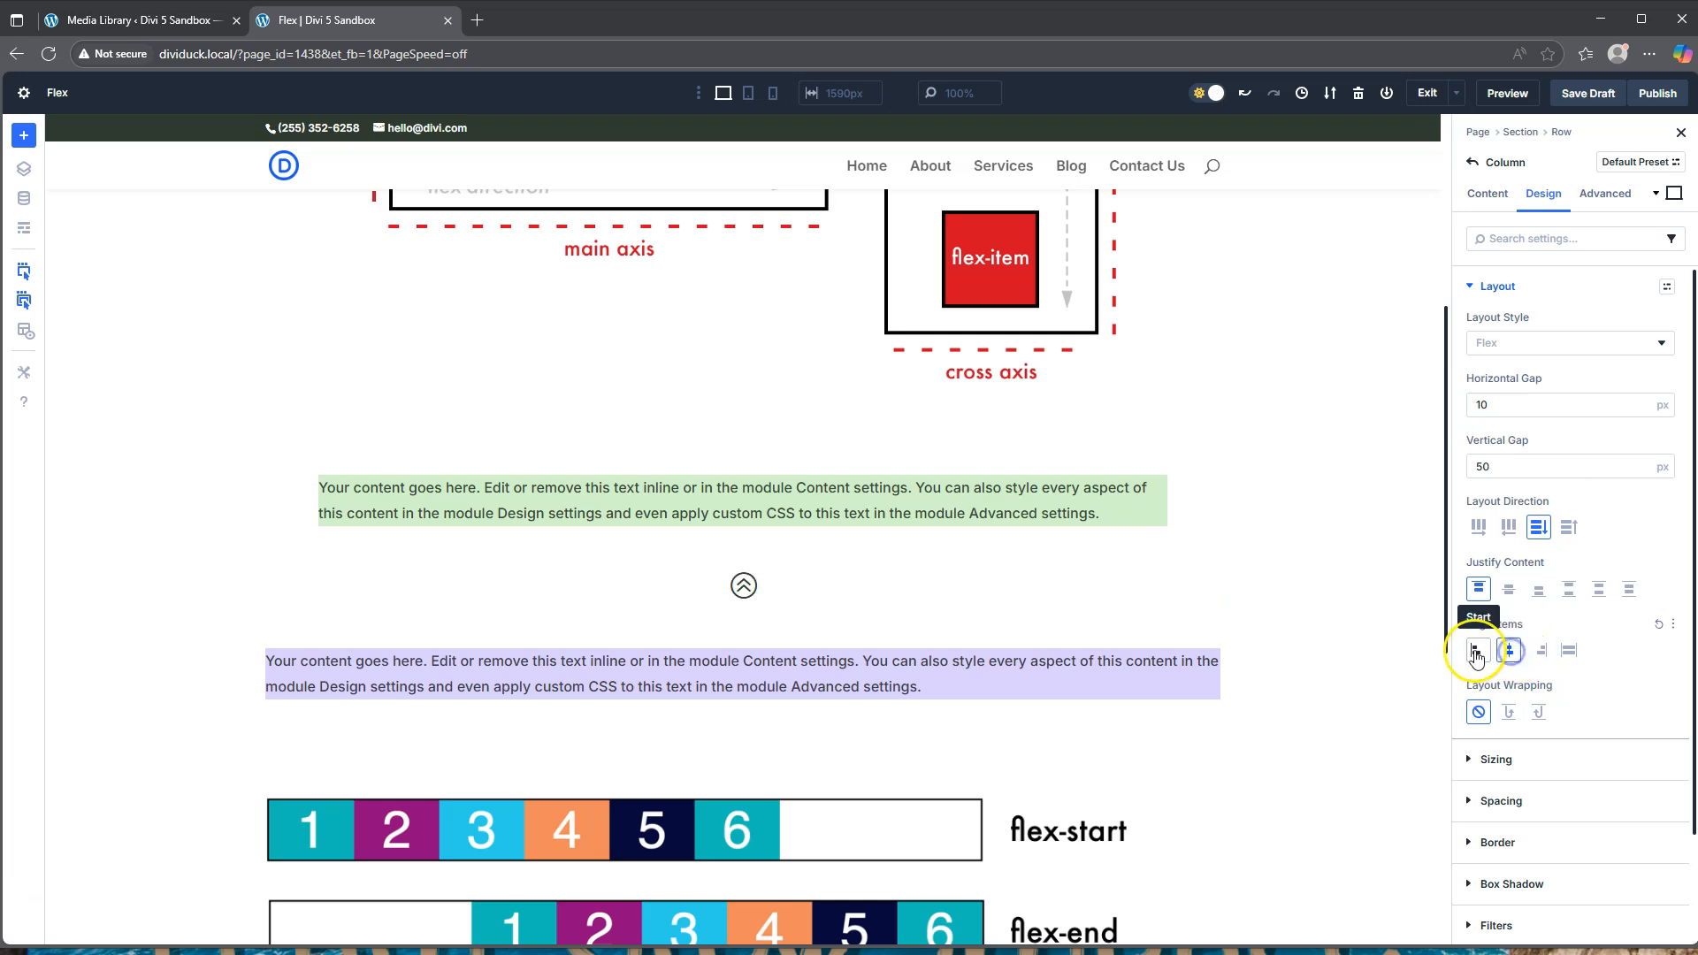
left_click(1475, 651)
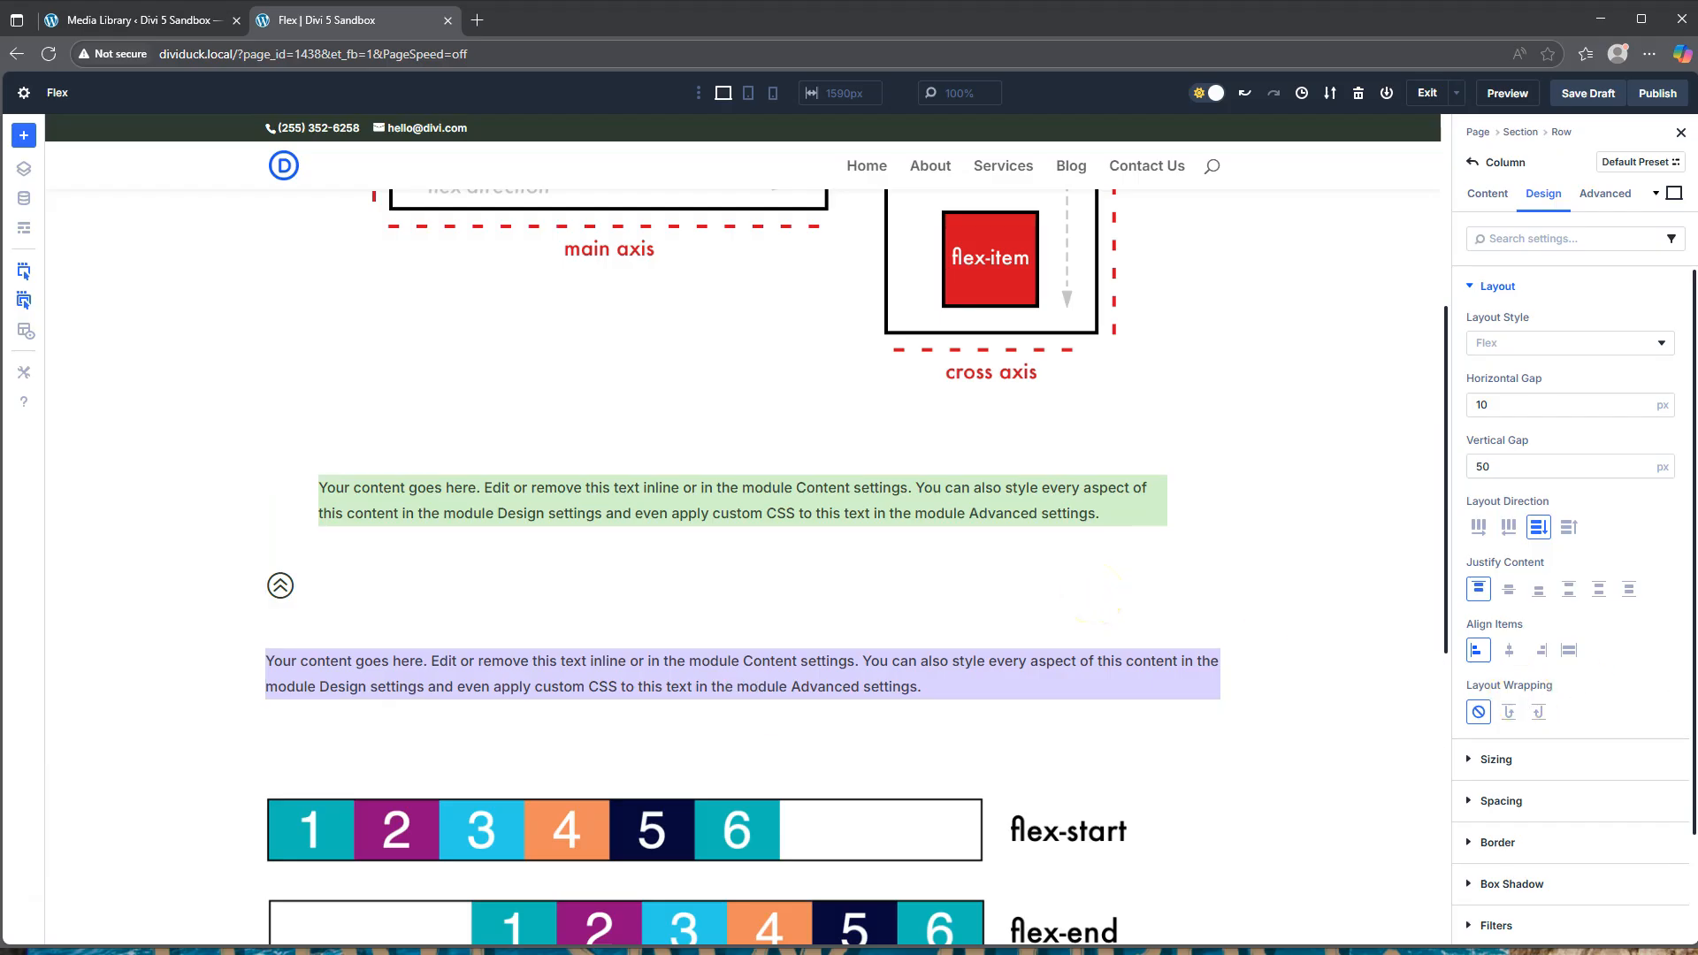
Step: Set Layout Wrapping to Wrap on the column holding the text modules and icon
left_click(1510, 714)
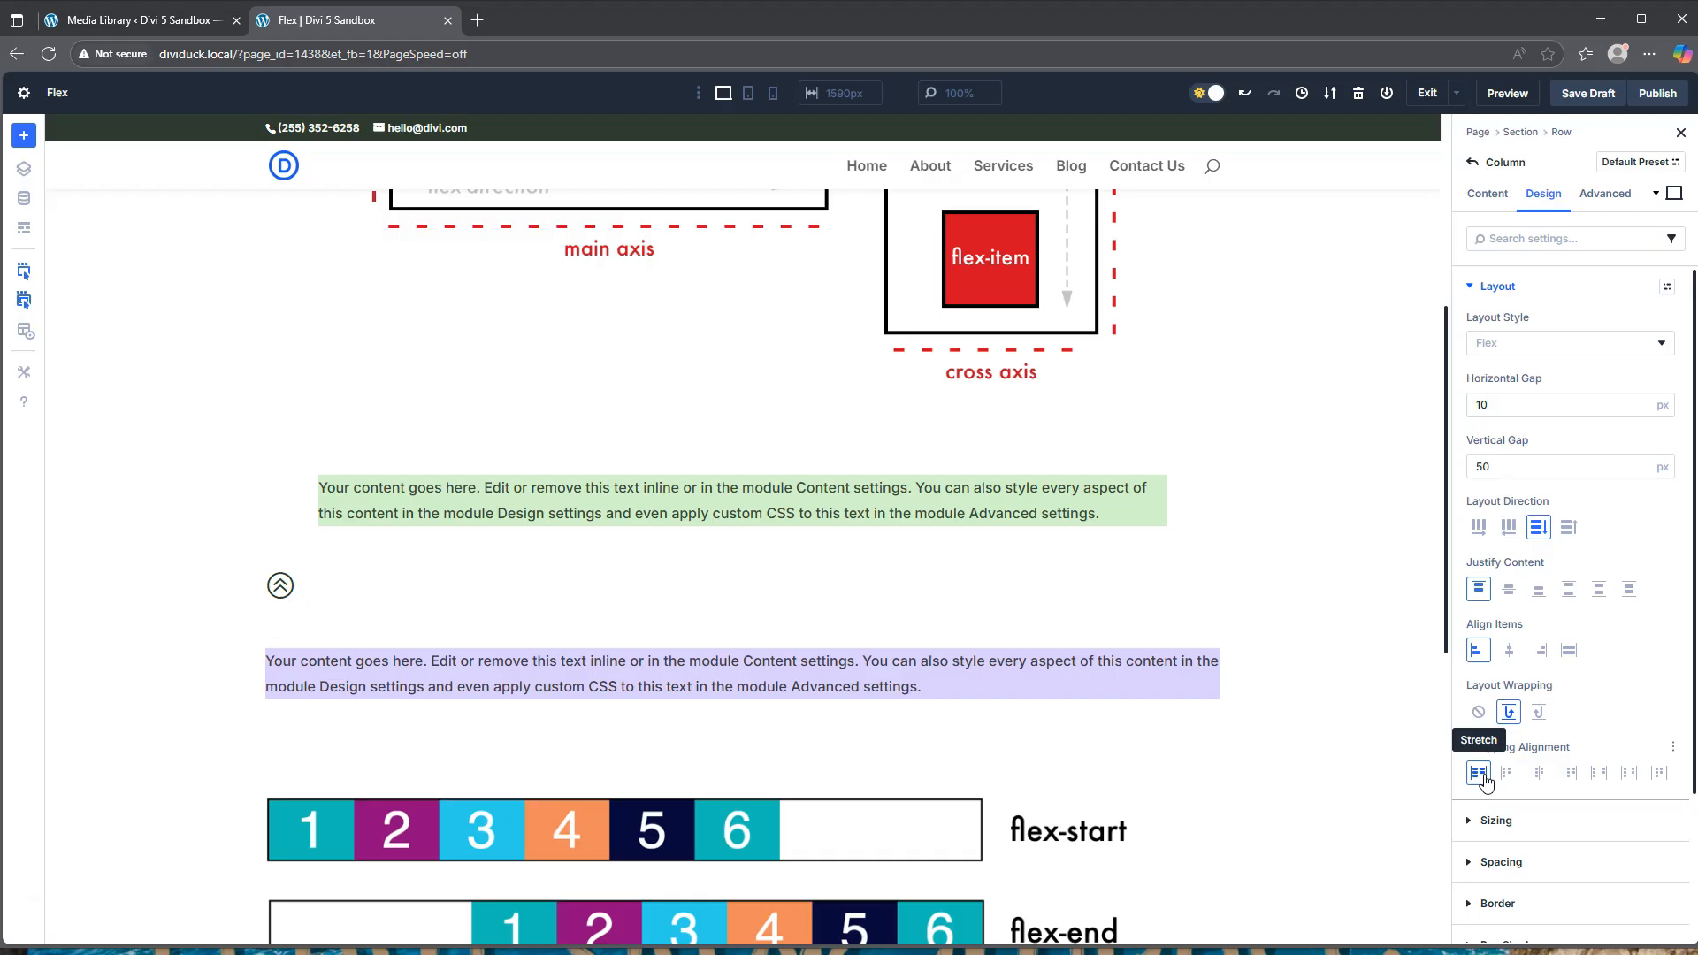
left_click(1508, 713)
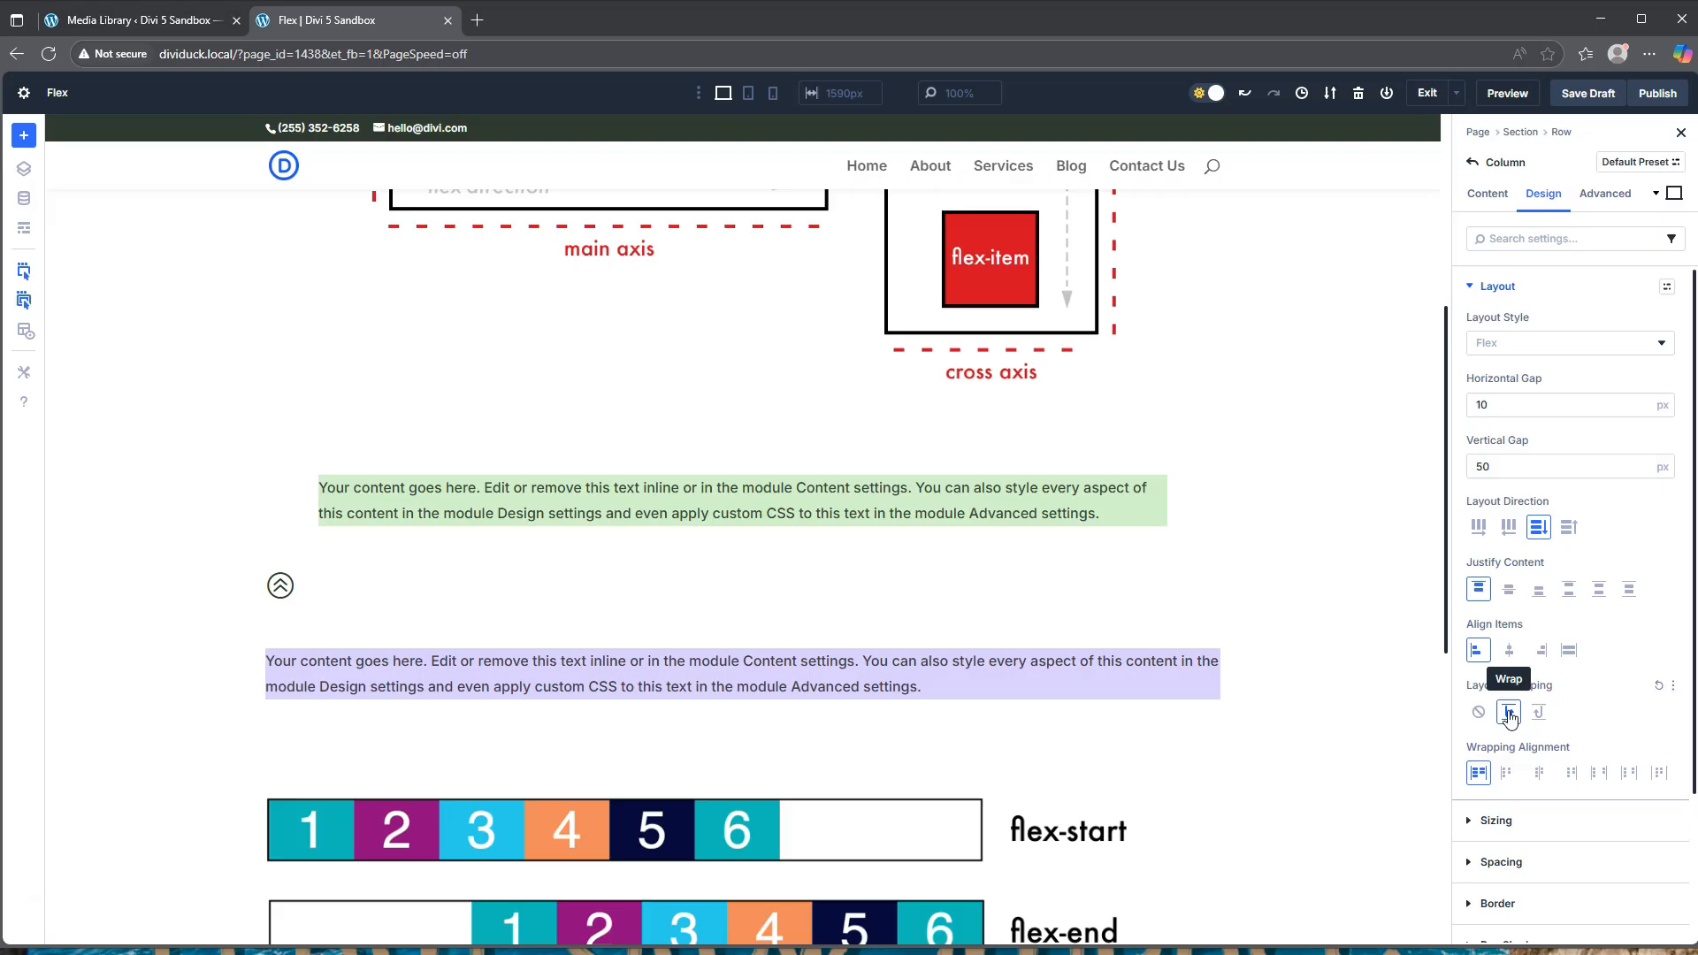
left_click(1540, 713)
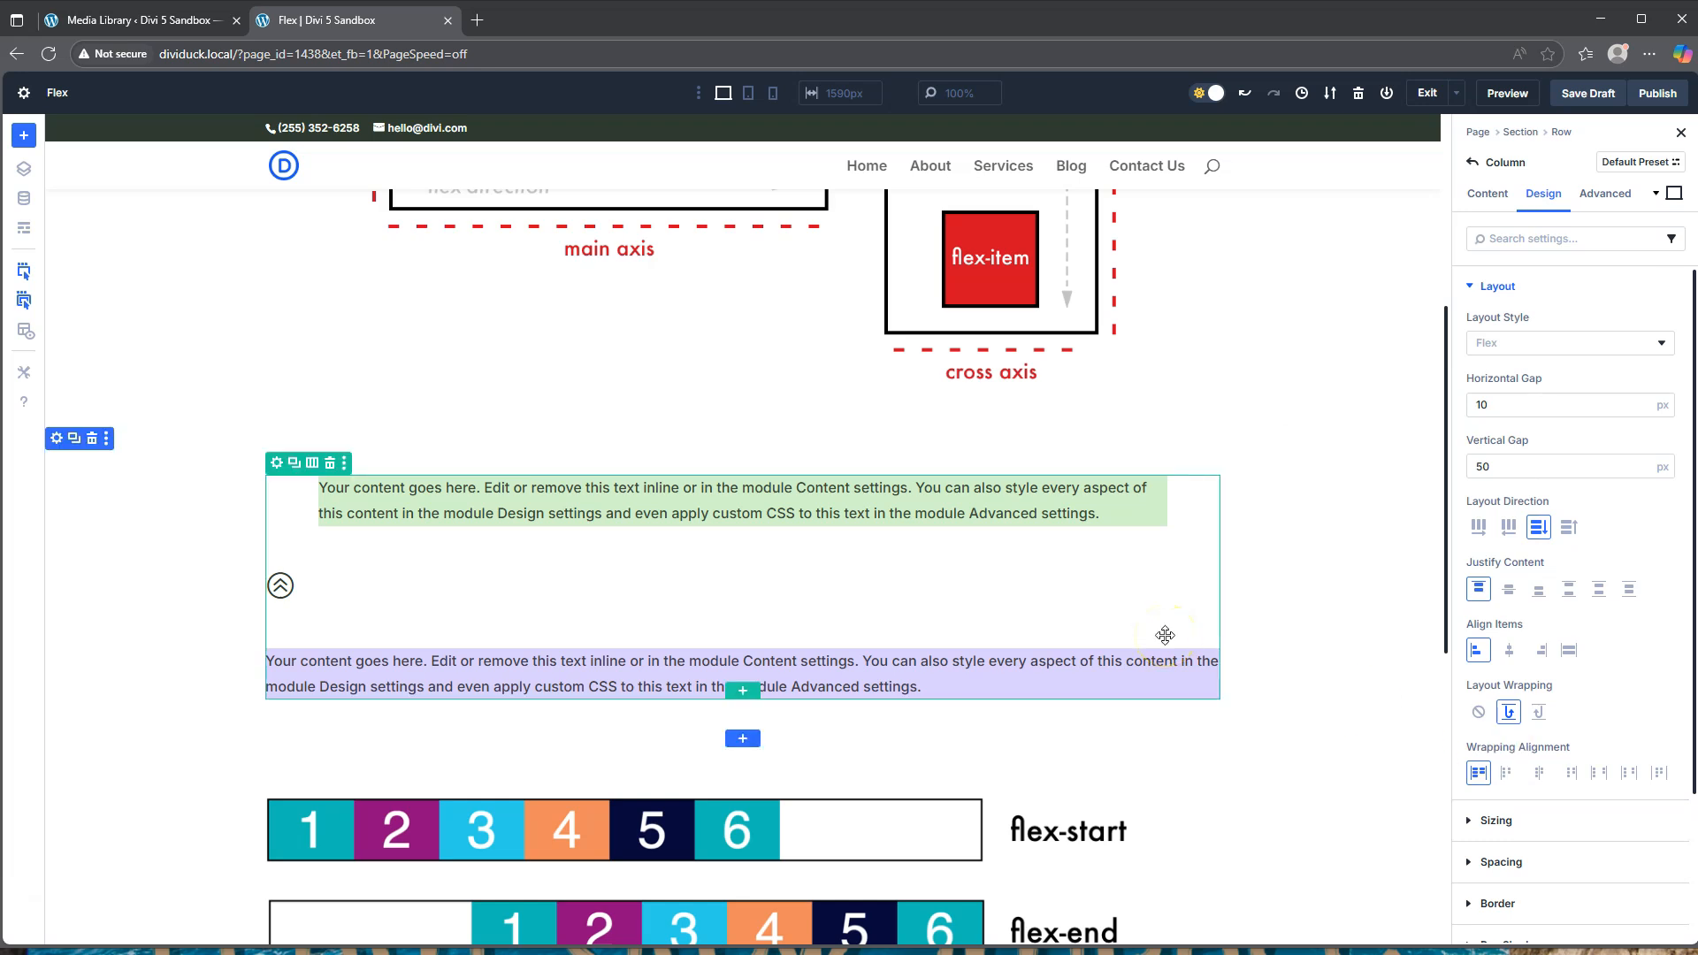
Step: Review the flex-direction and justification diagrams against the stacked text modules and icon
scroll(1165, 635, "up", 5)
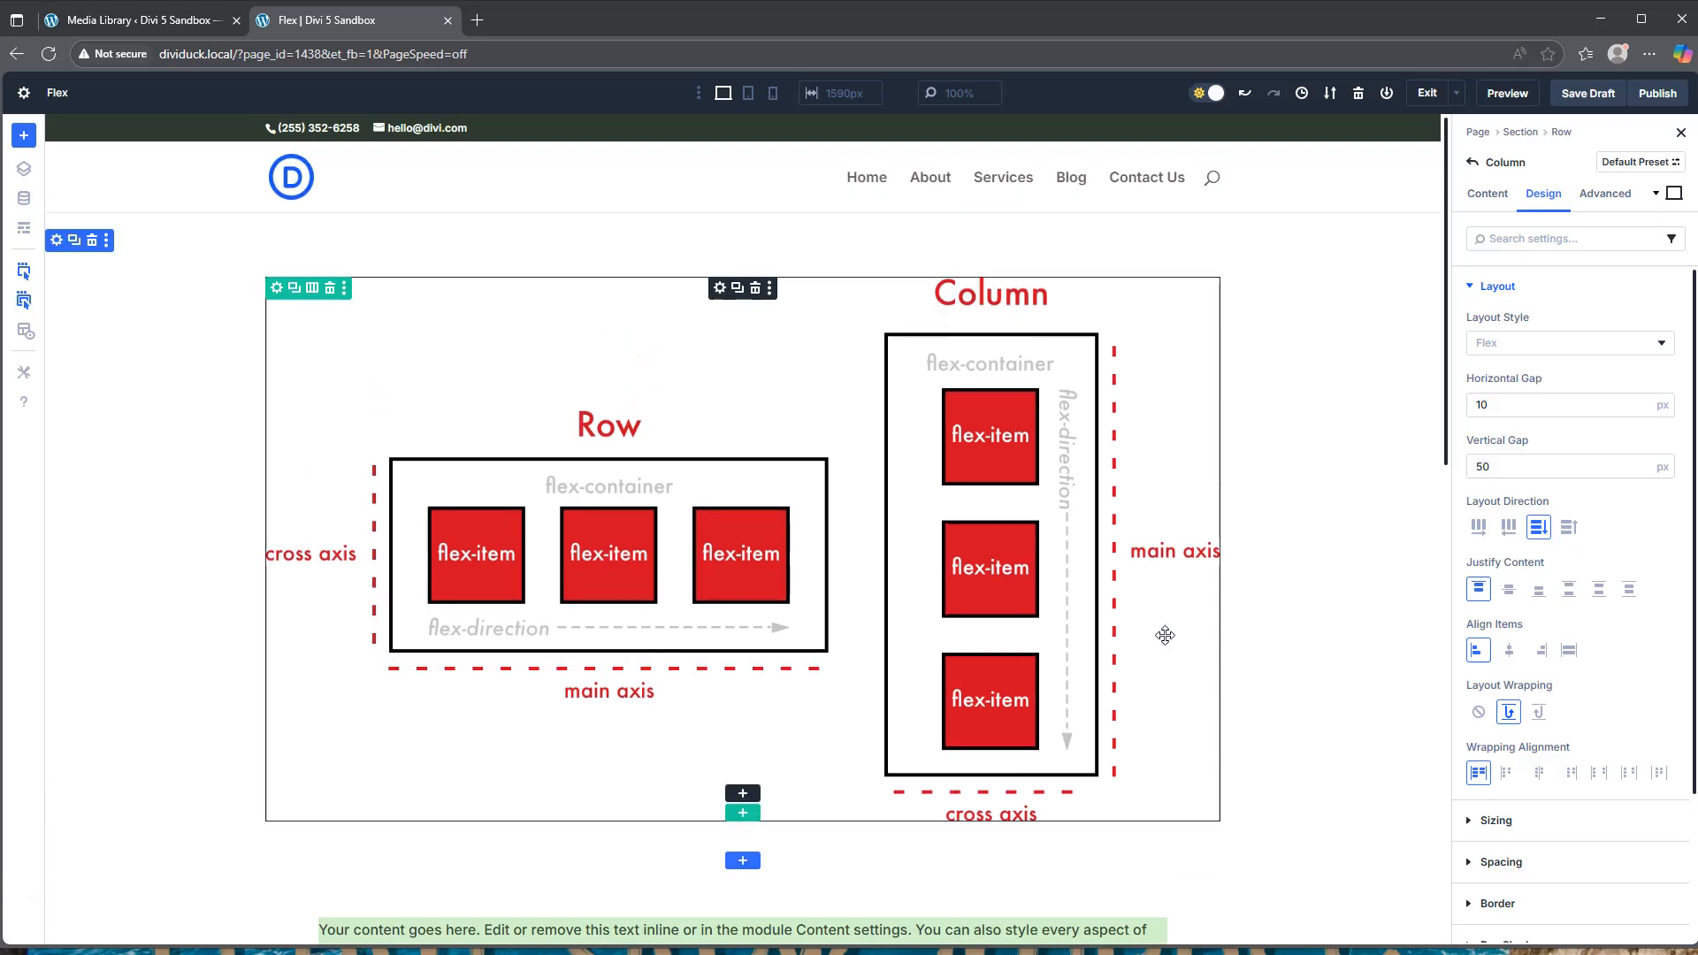
scroll(1164, 635, "down", 7)
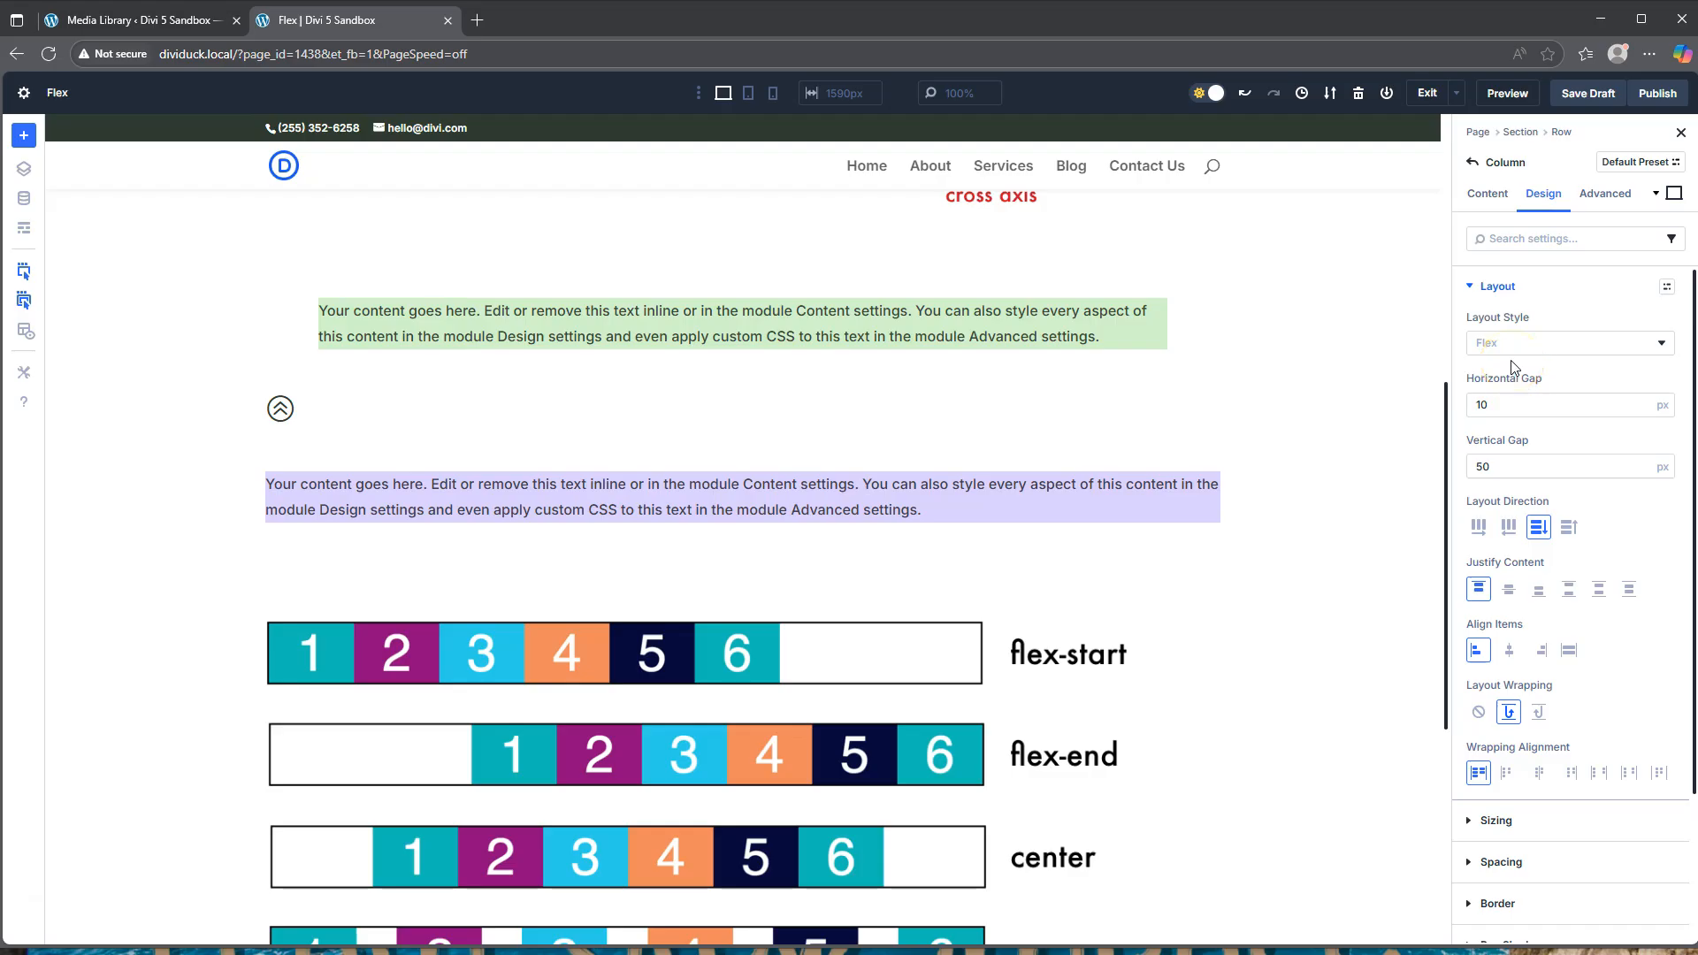
scroll(1185, 513, "down", 2)
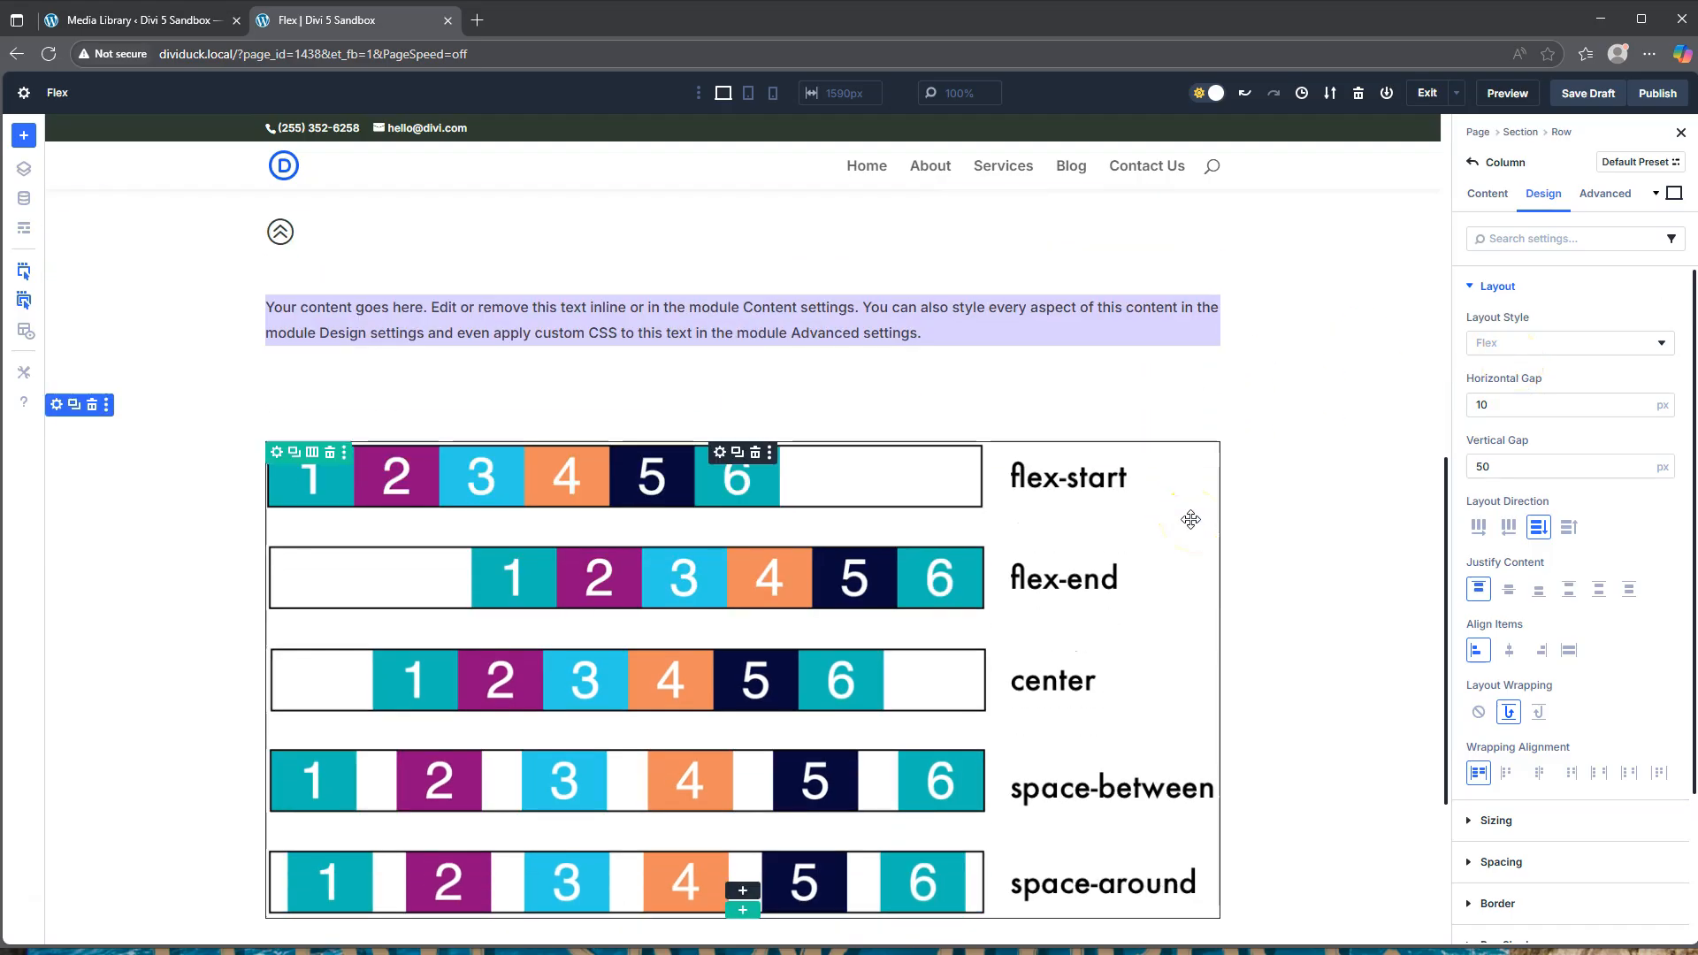
scroll(1190, 519, "up", 2)
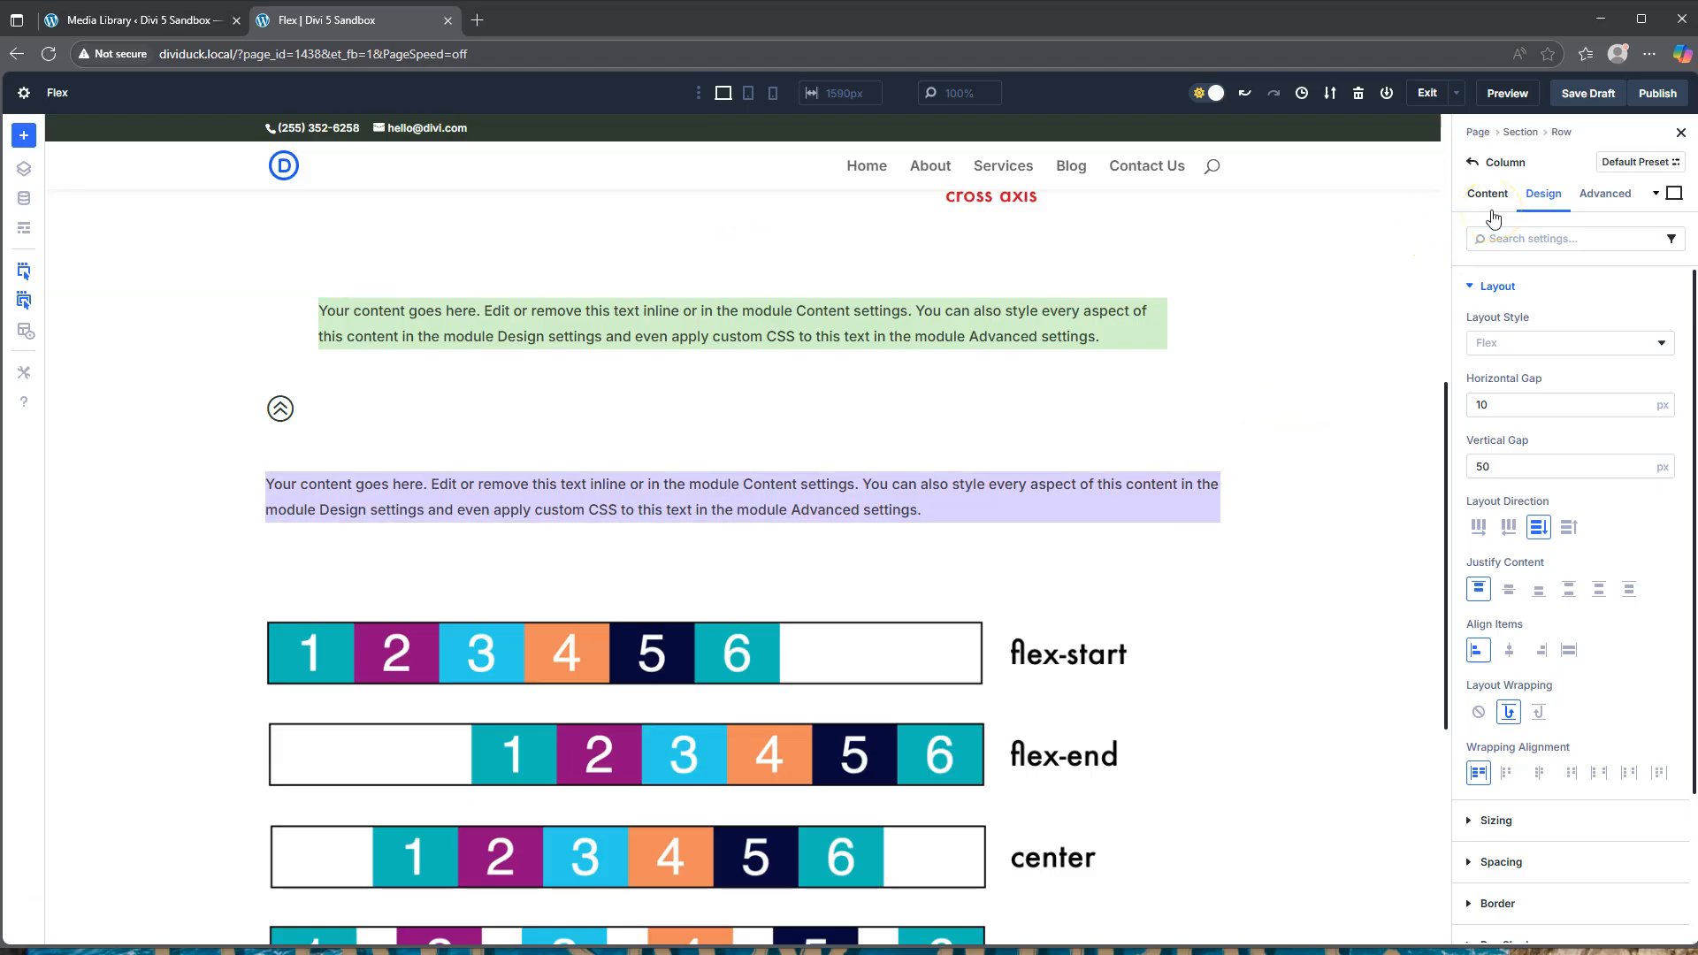
scroll(1051, 472, "up", 1)
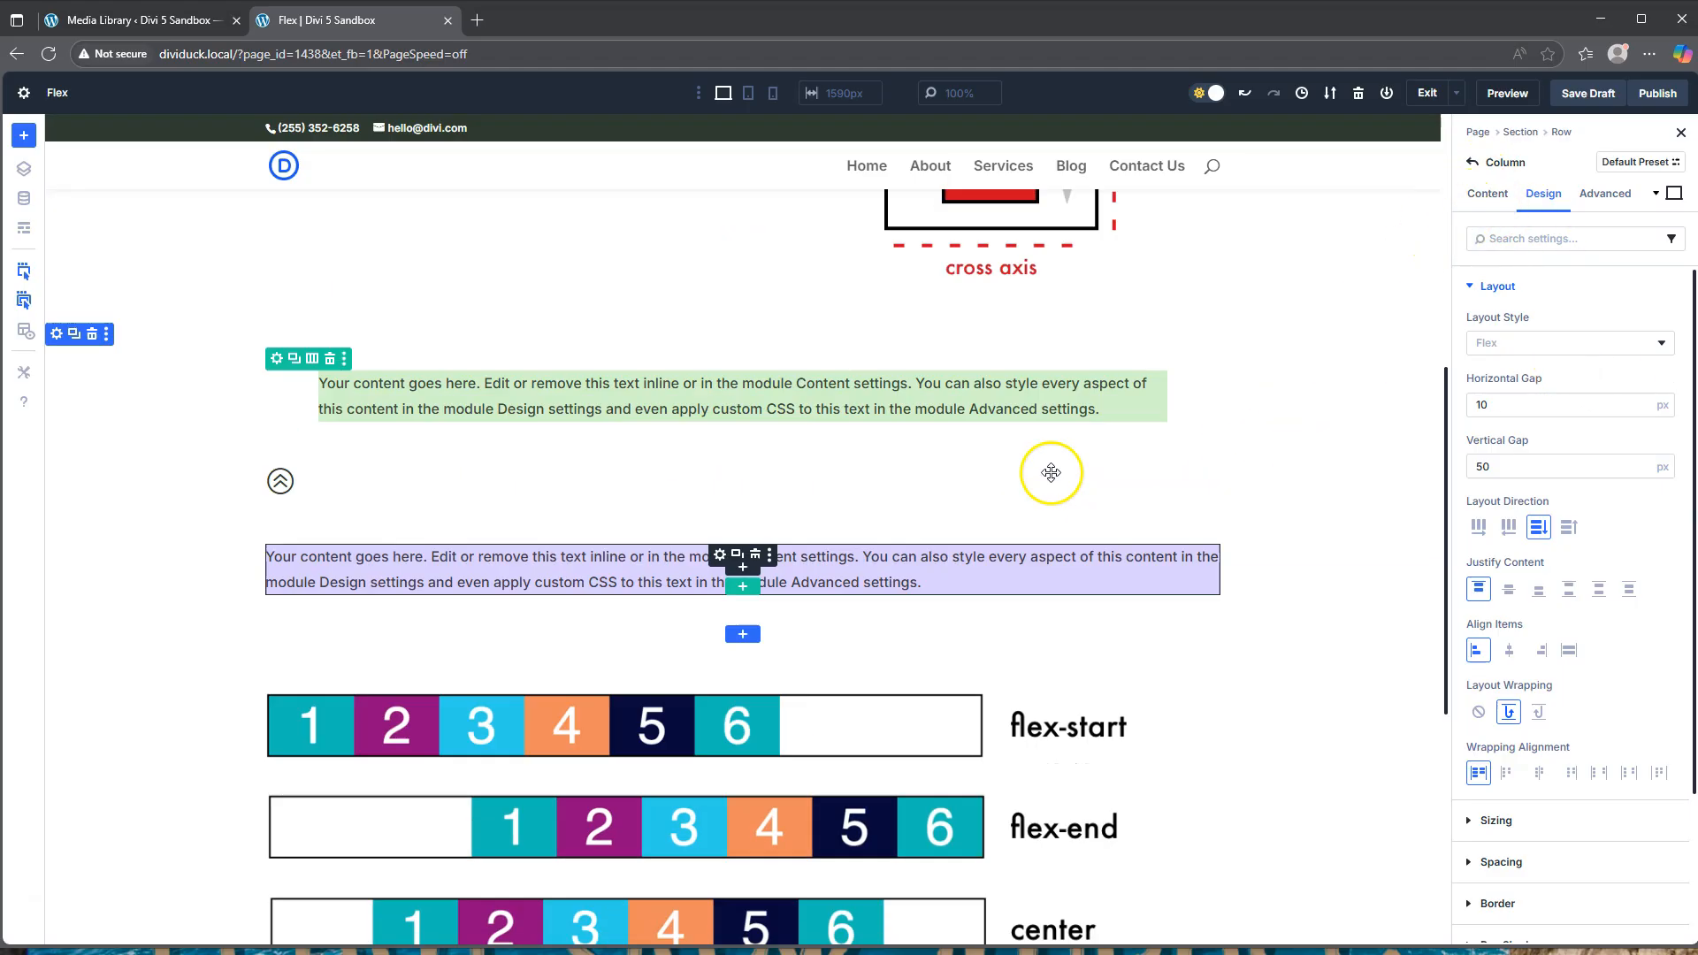
scroll(1050, 473, "up", 6)
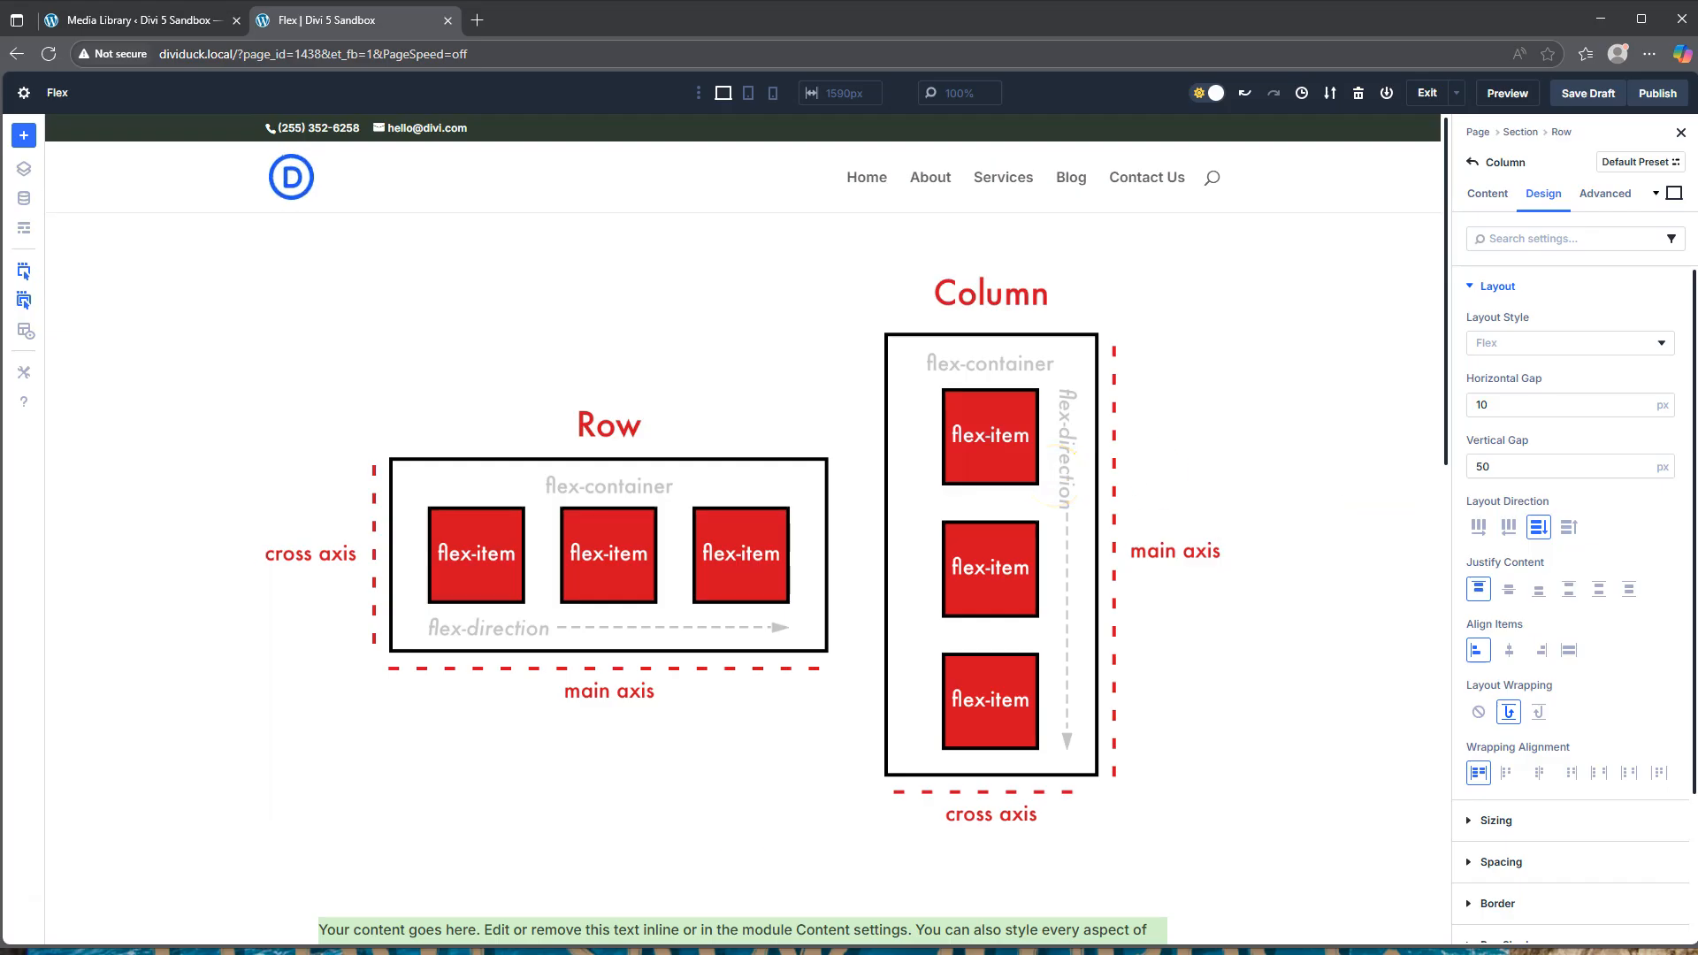
Step: Reopen the layout settings of the text modules' column and switch its layout direction to Row Reverse
left_click(1472, 162)
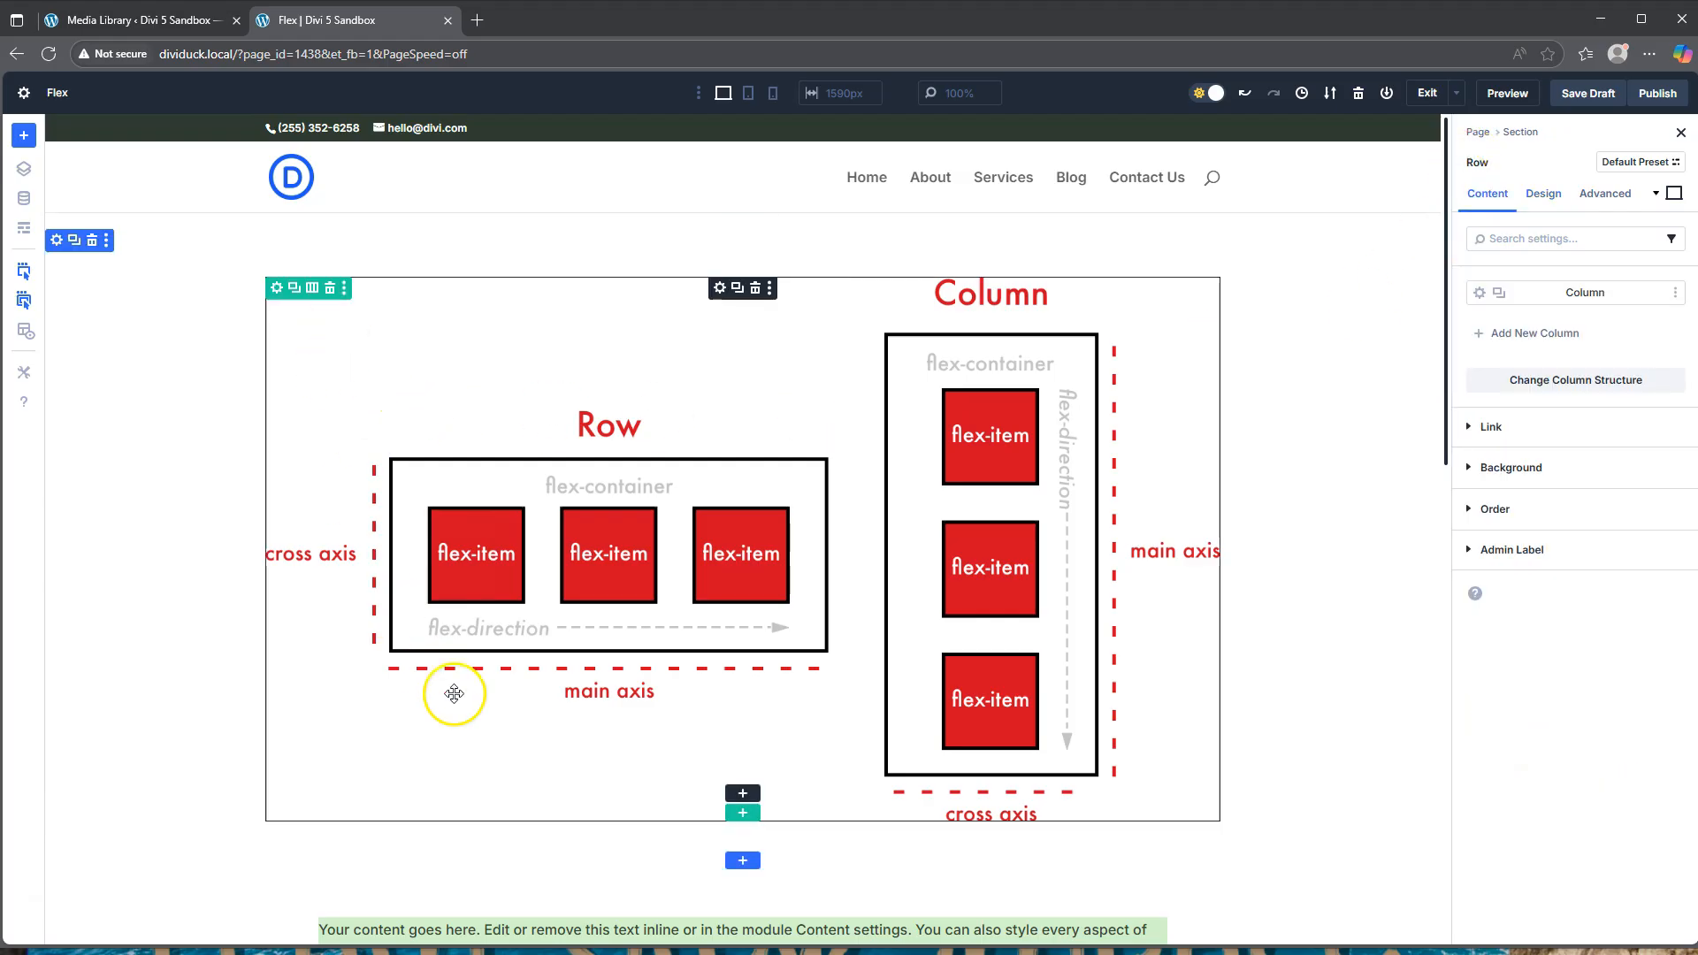
scroll(451, 698, "down", 3)
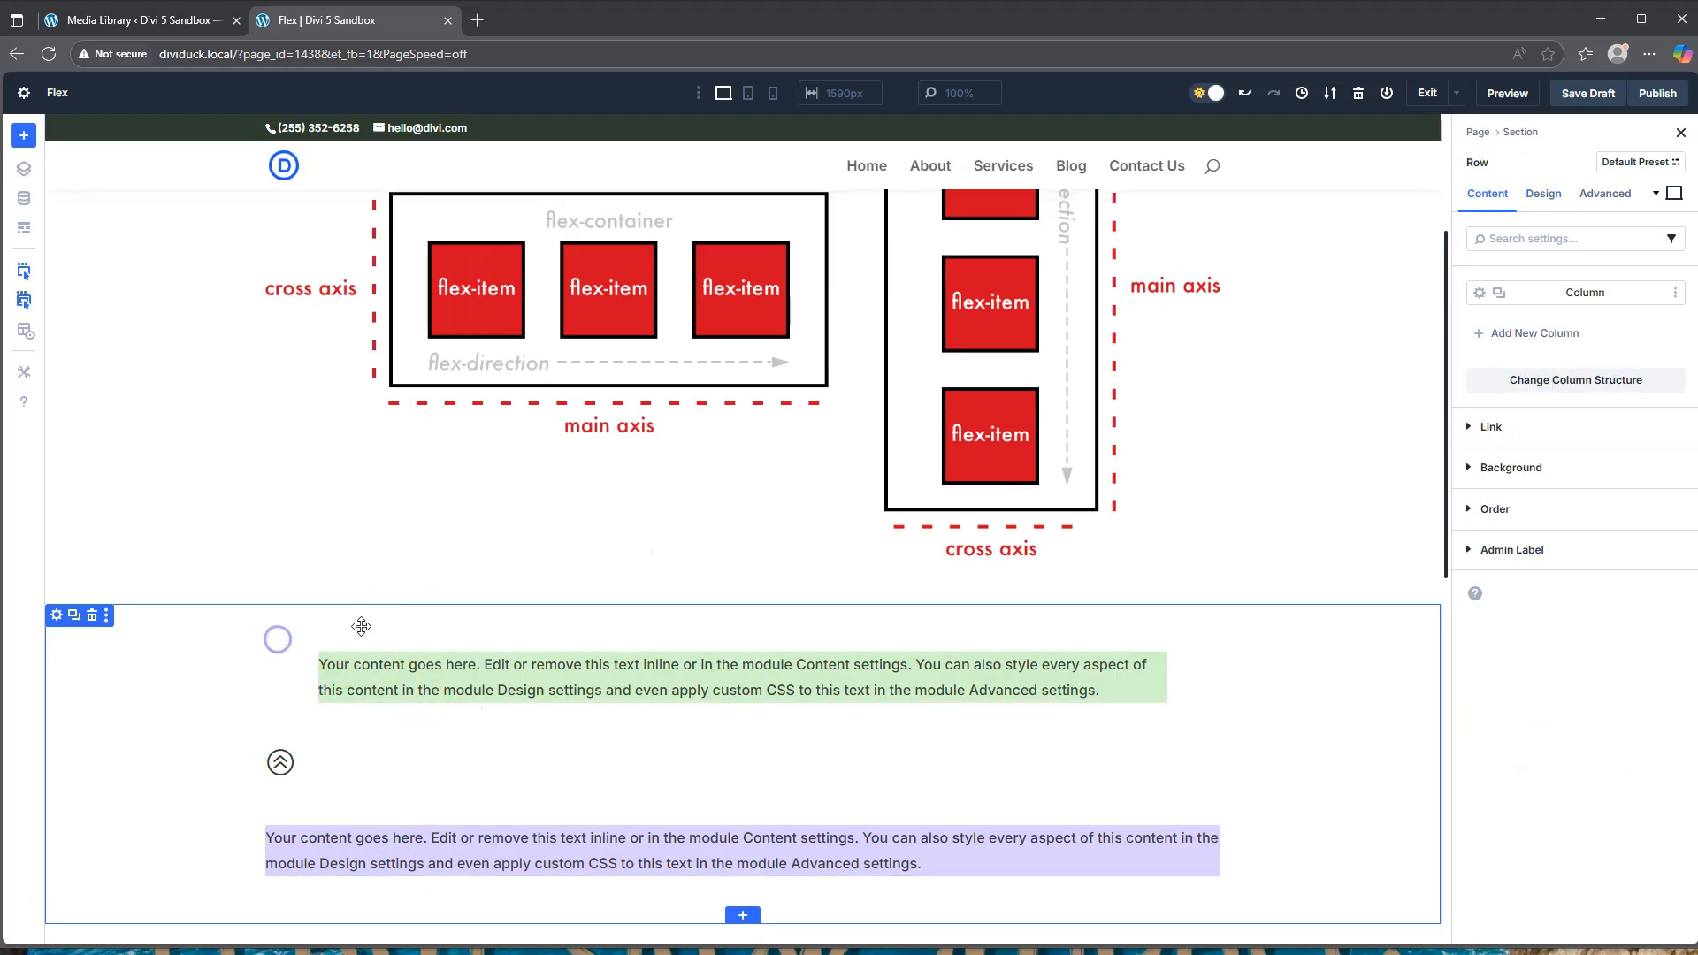
left_click(1479, 292)
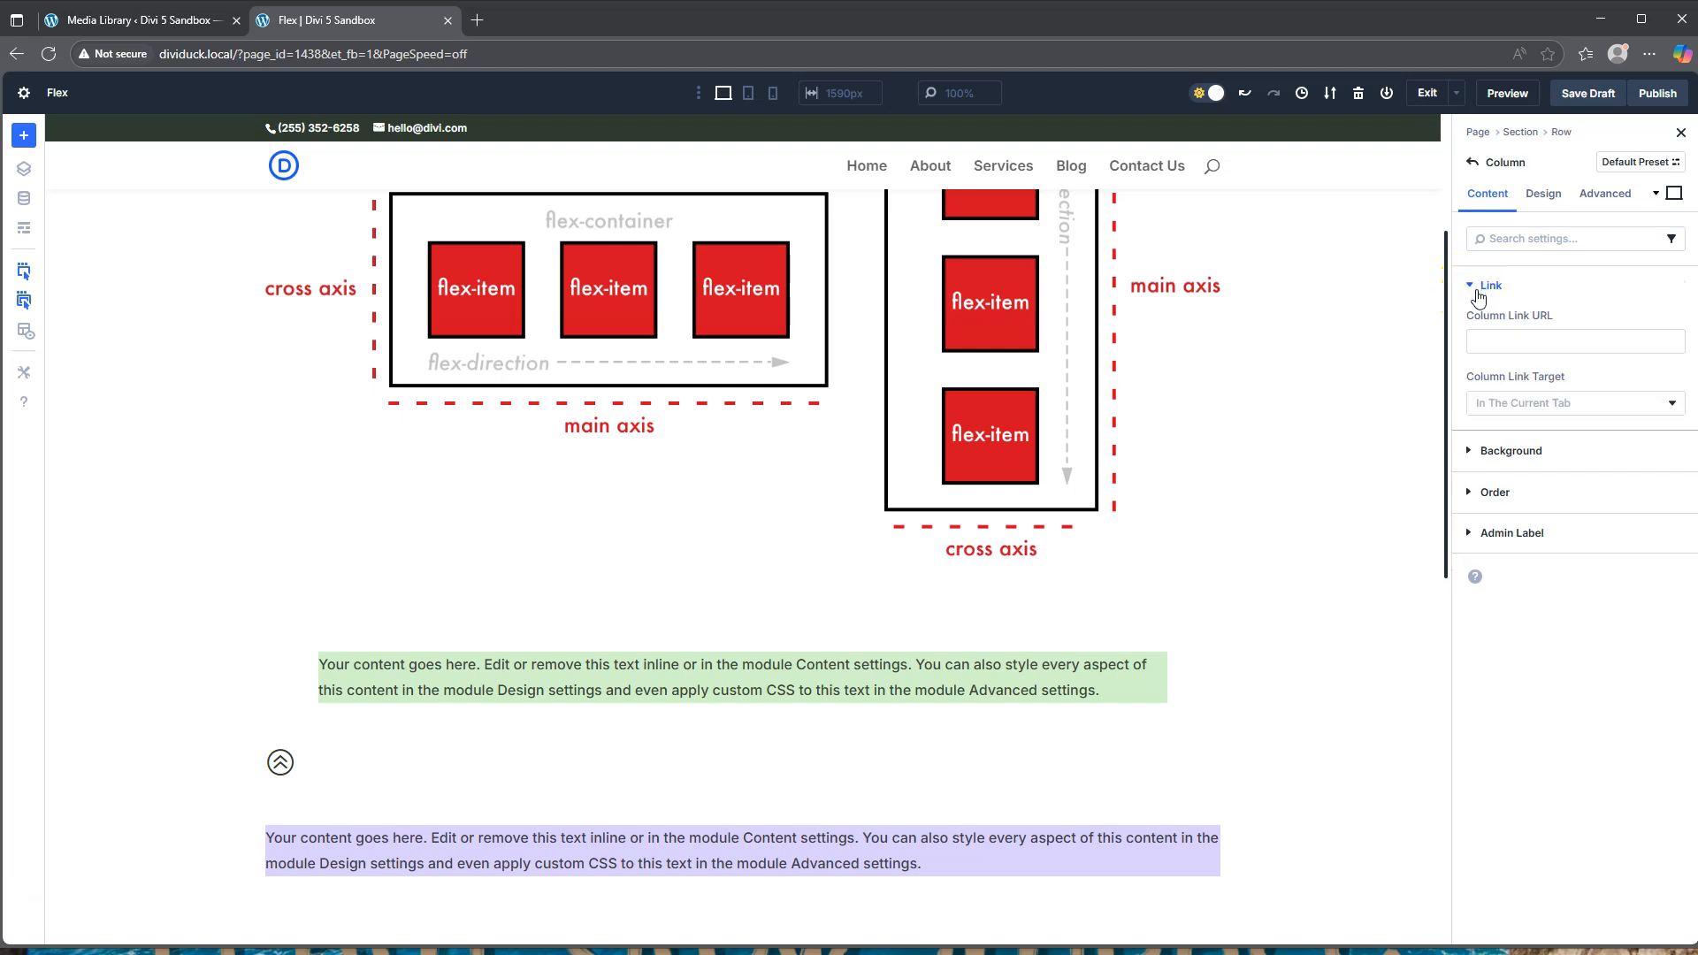
left_click(1542, 196)
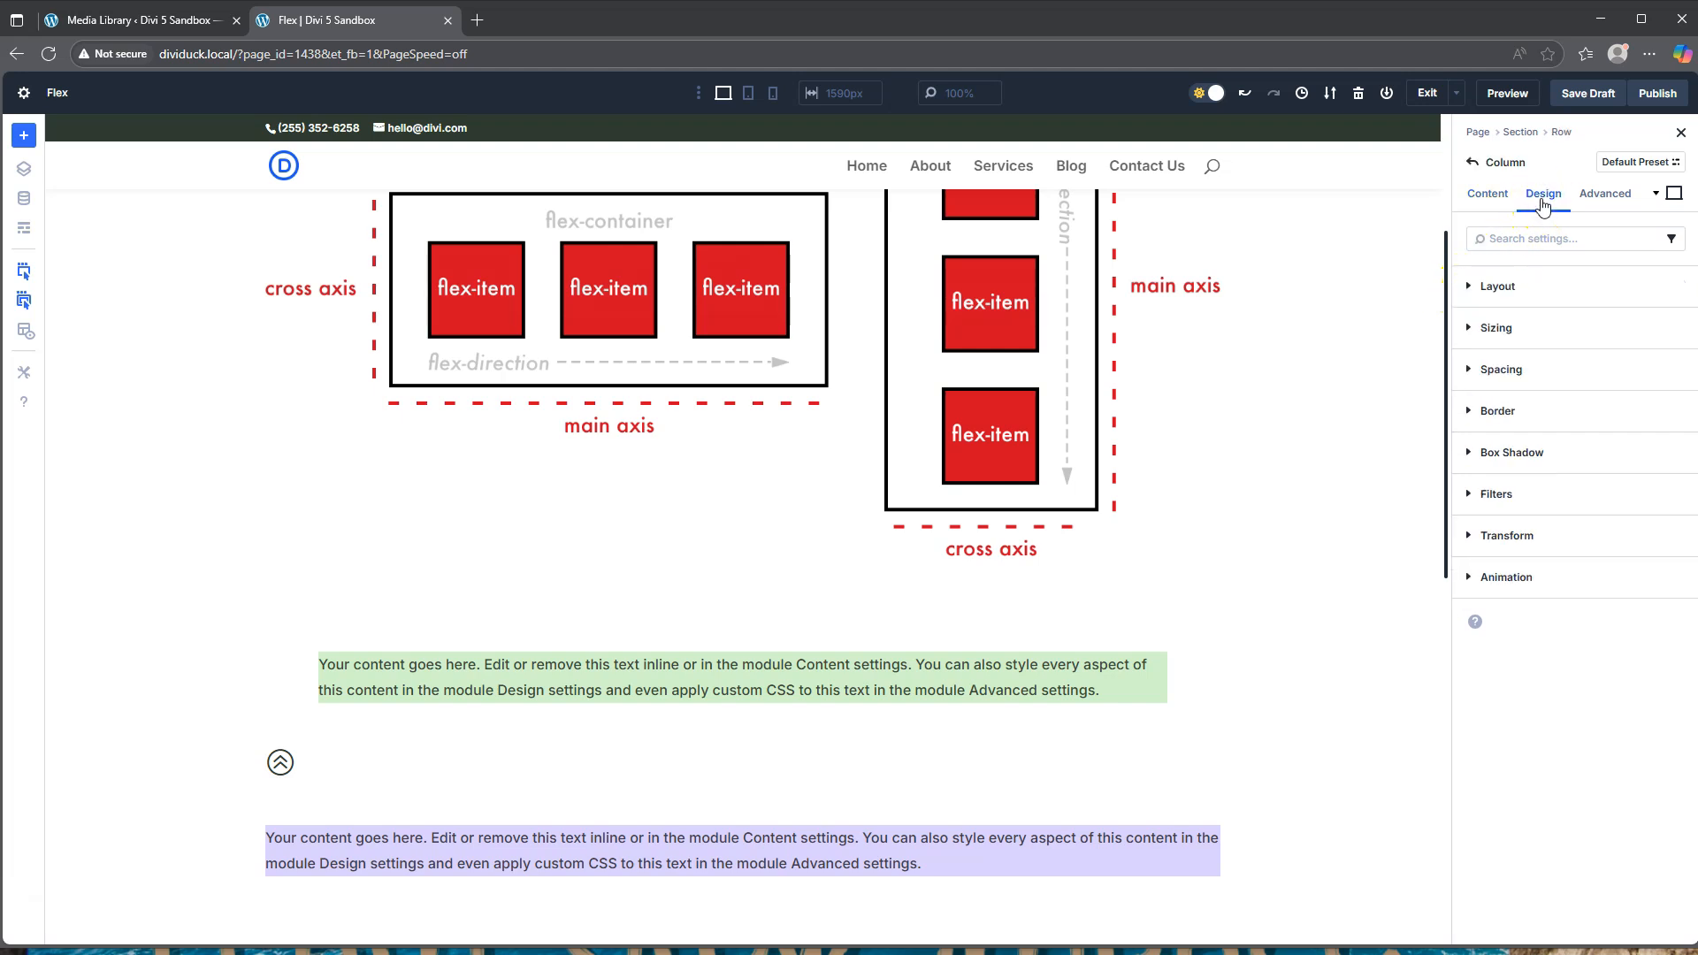
left_click(1497, 290)
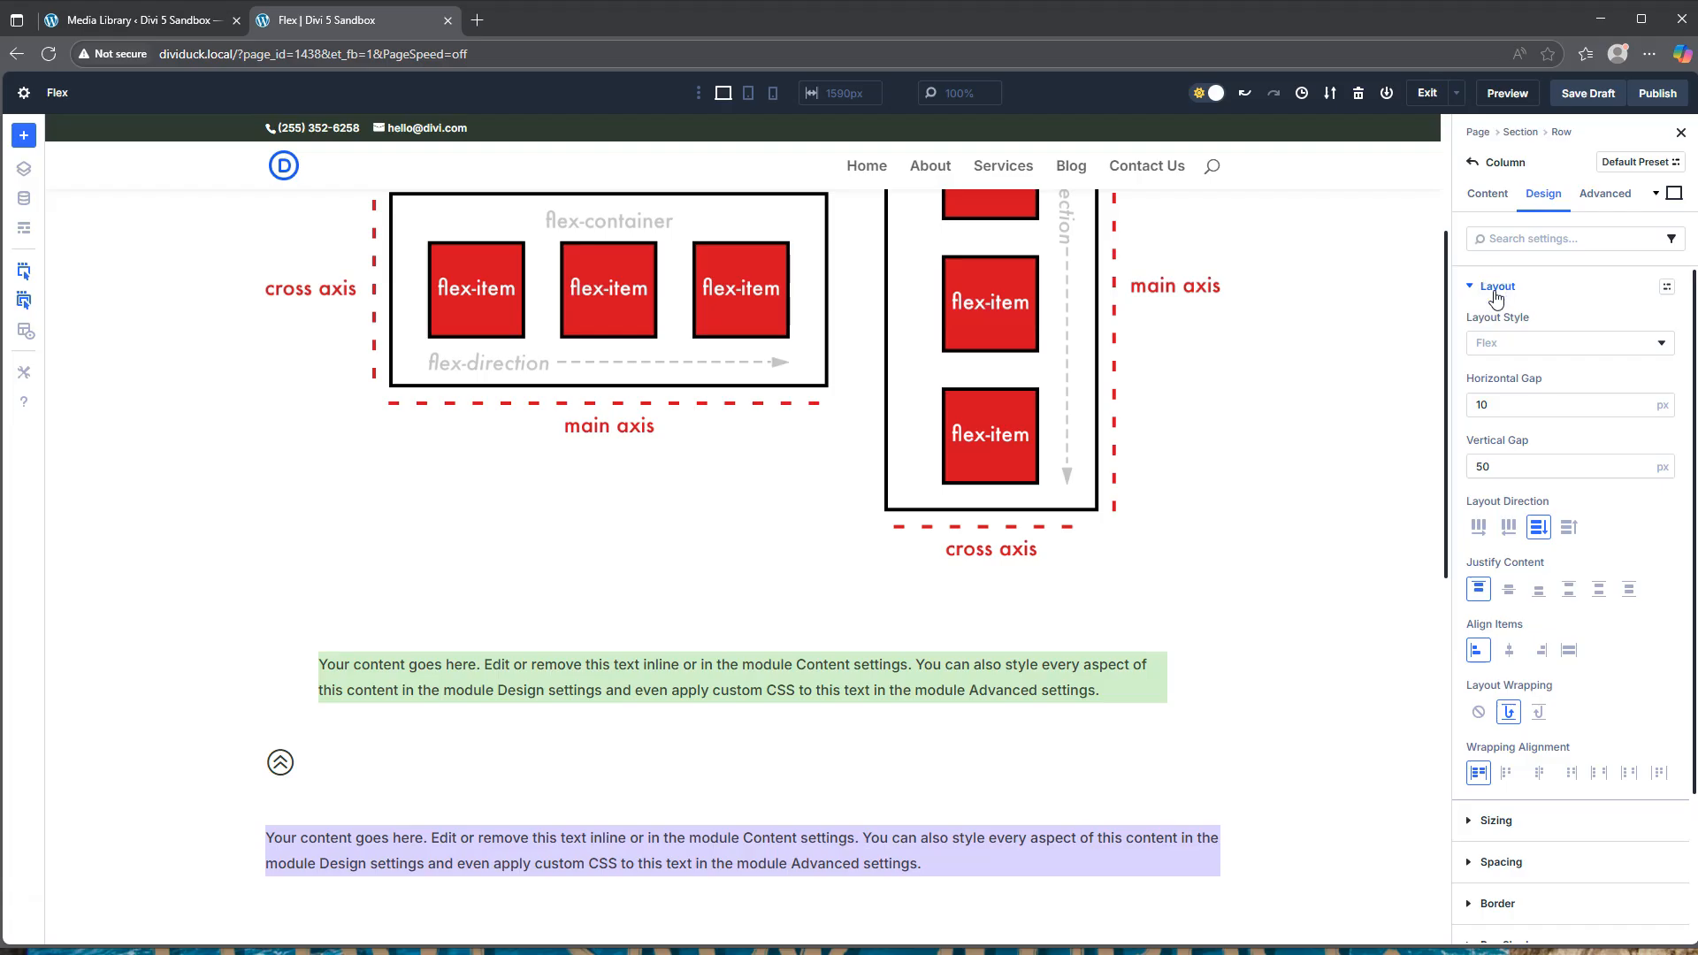
left_click(1506, 530)
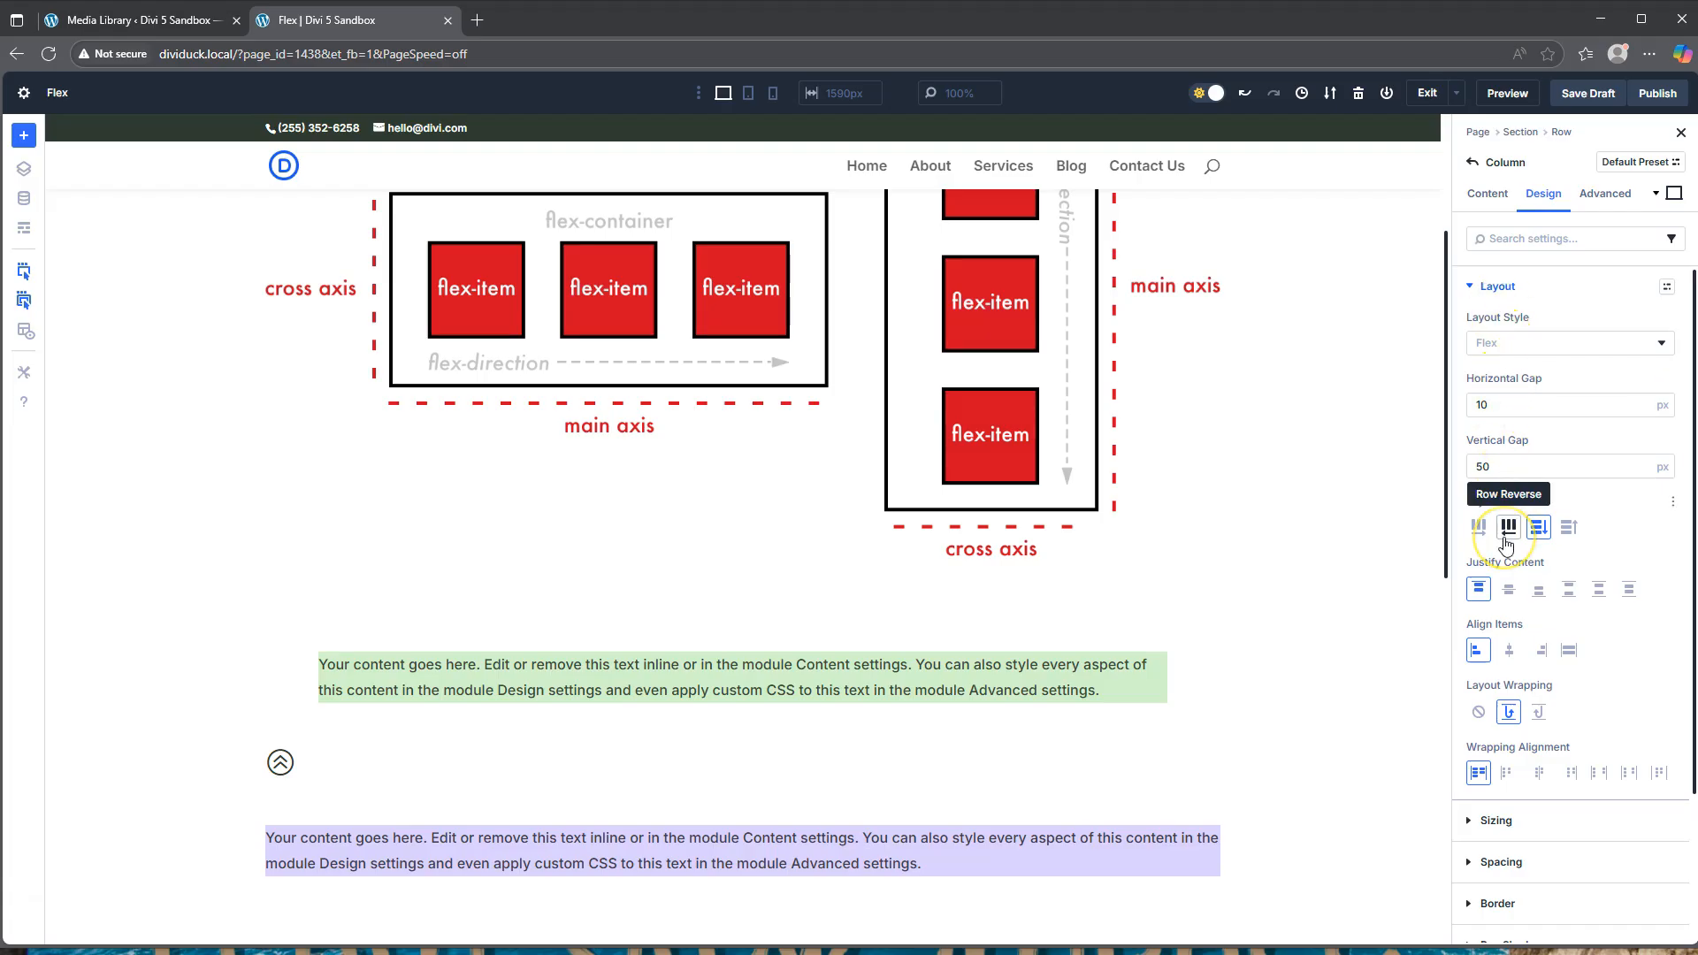